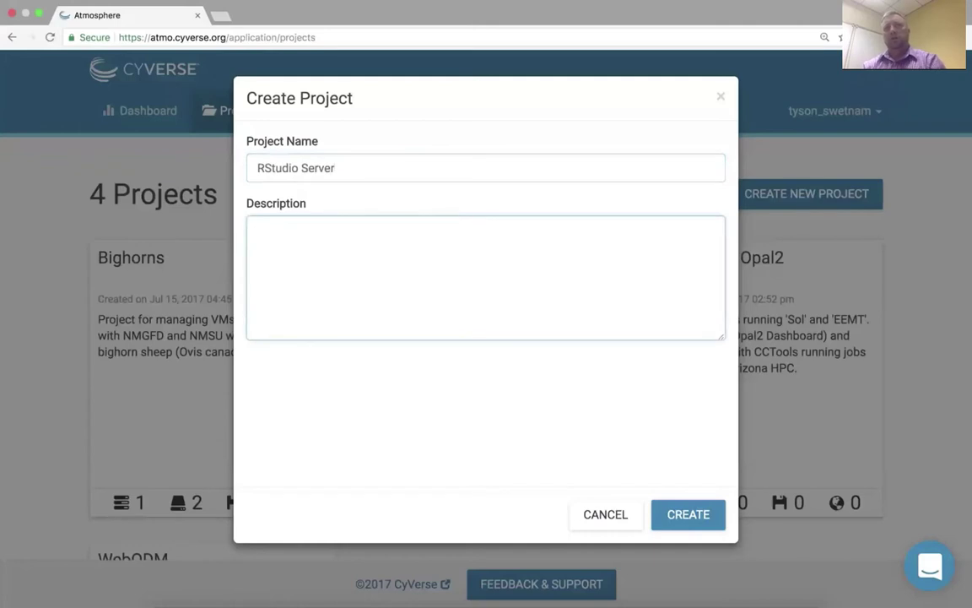
# - Describe the RStudio Server project as 'Create new project, install Docker, run RStudio Server' and create it
pyautogui.write('Create ')
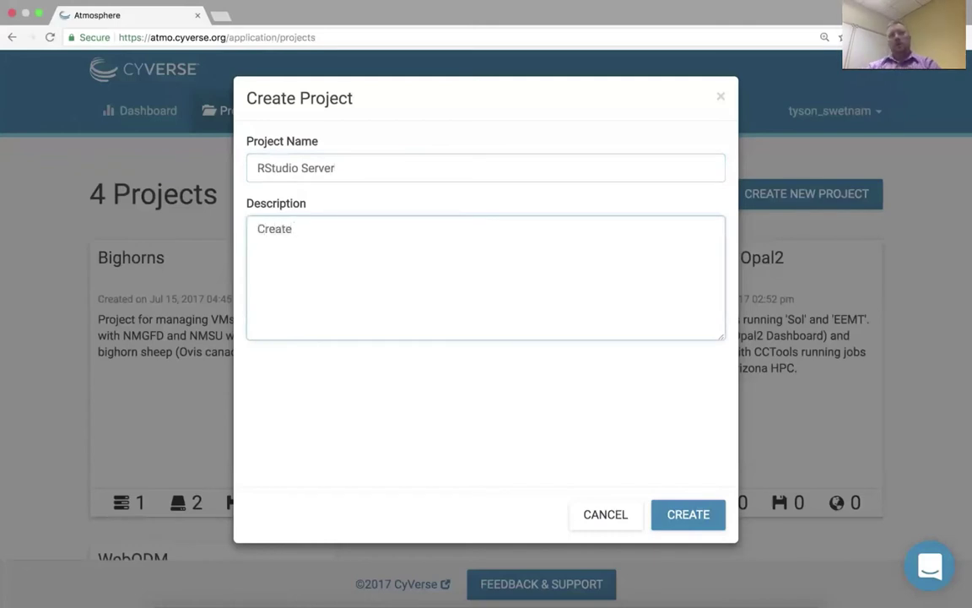
pyautogui.write('new ')
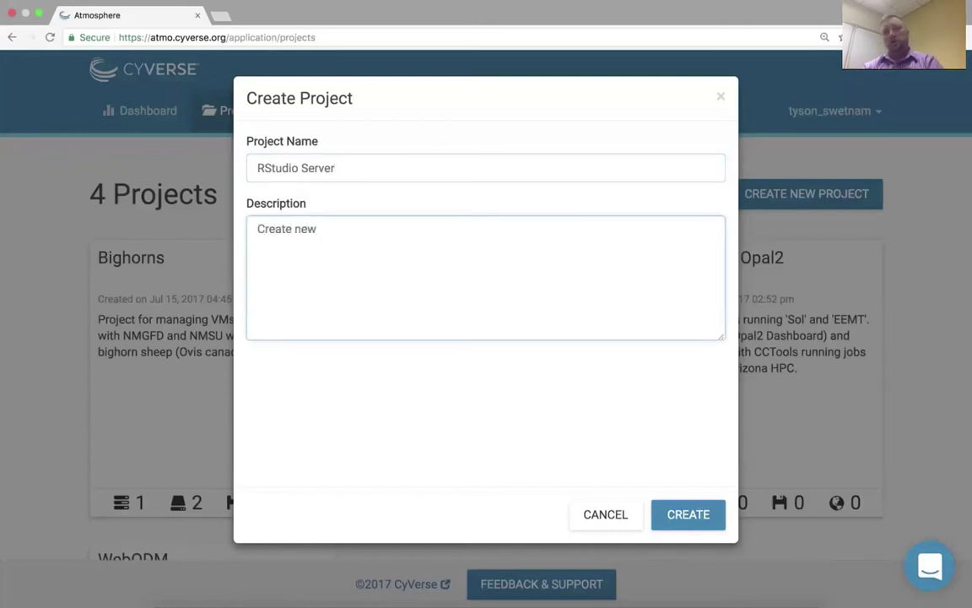
pyautogui.write('project, install ')
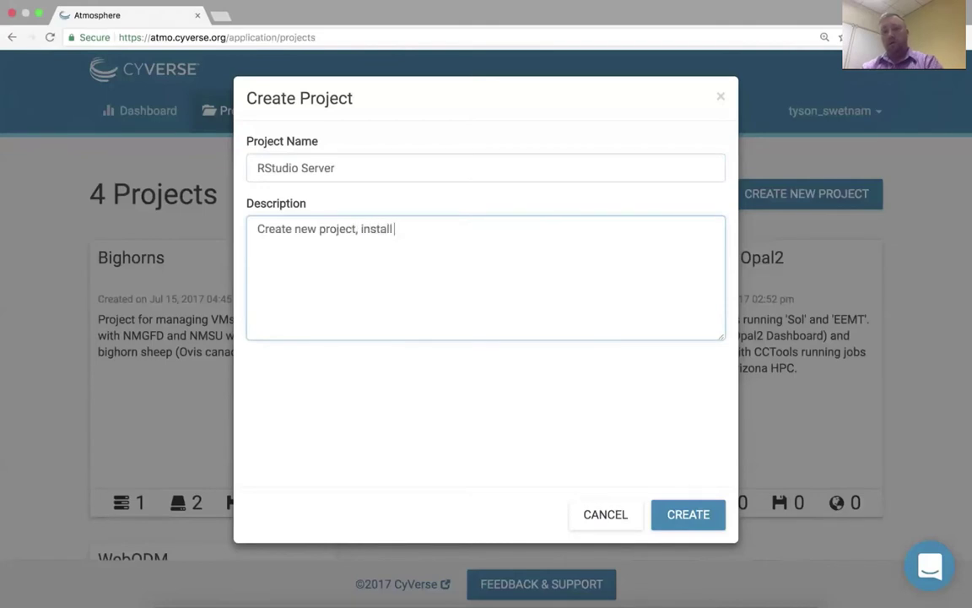
pyautogui.write('Docker, ru')
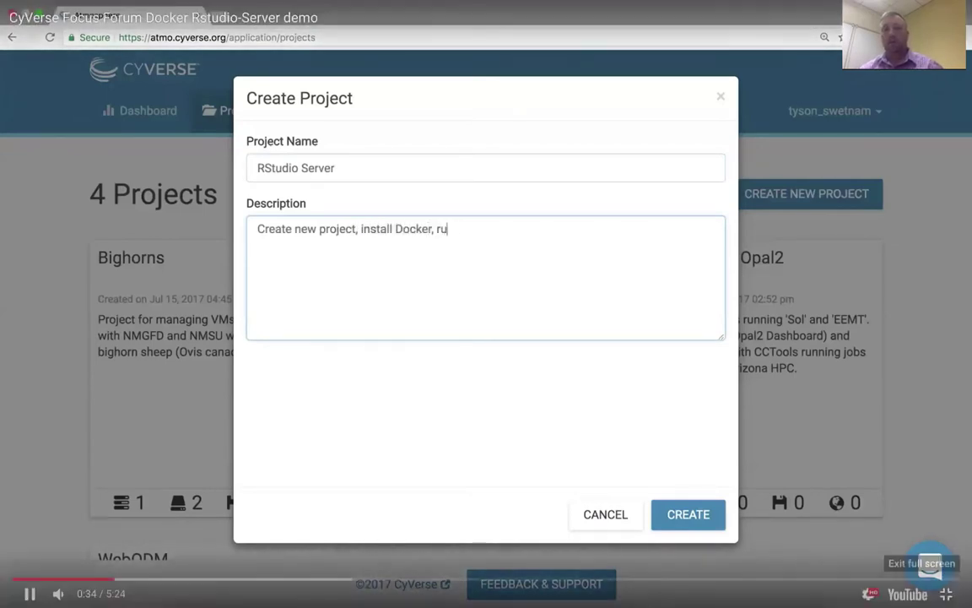
pyautogui.write('n RStudio Ser')
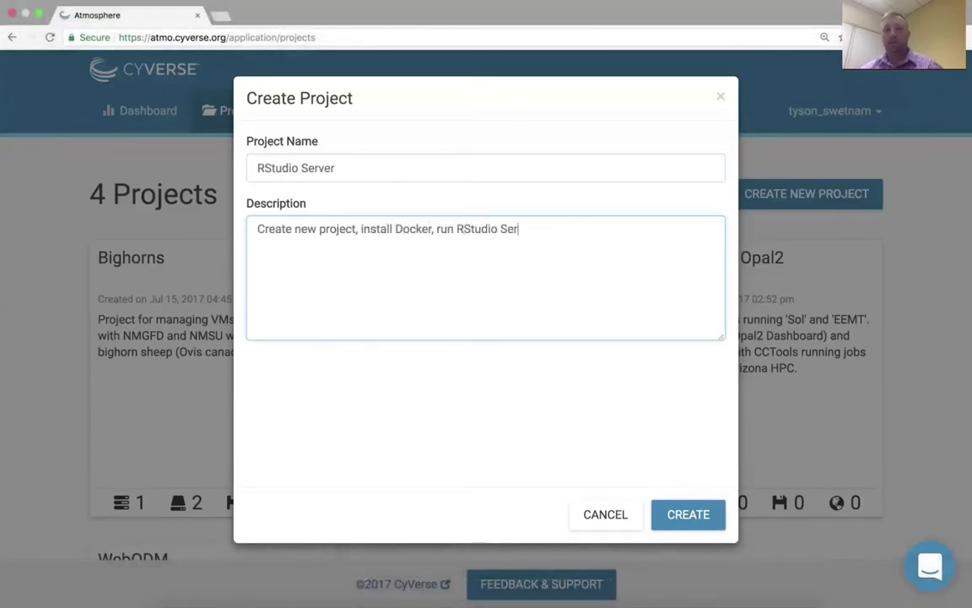
pyautogui.write('ver')
pyautogui.click(687, 514)
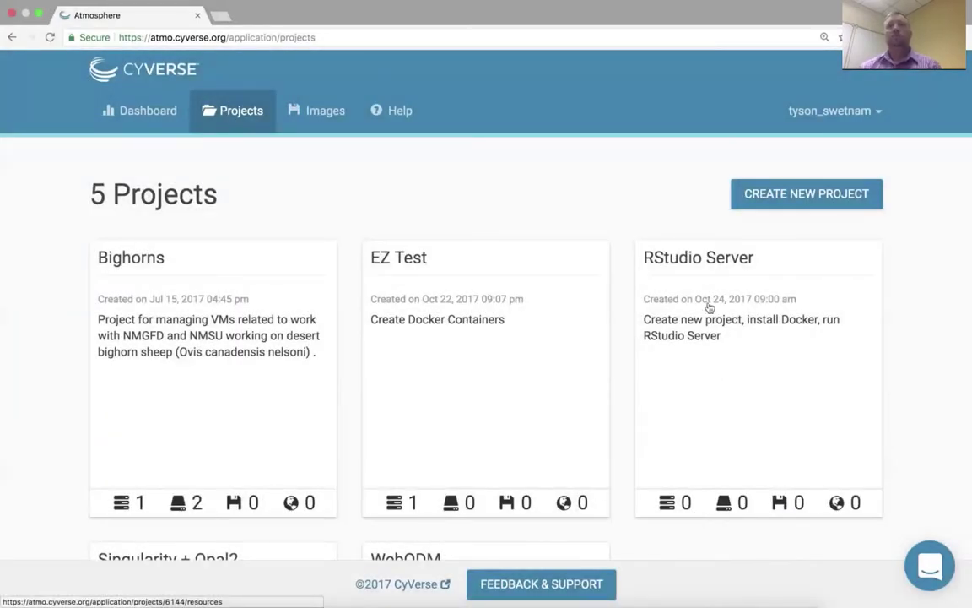
# - Launch a medium3 Ubuntu 16.04 GUI XFCE Base instance on CyVerse Cloud - Marana in RStudio Server
pyautogui.click(701, 256)
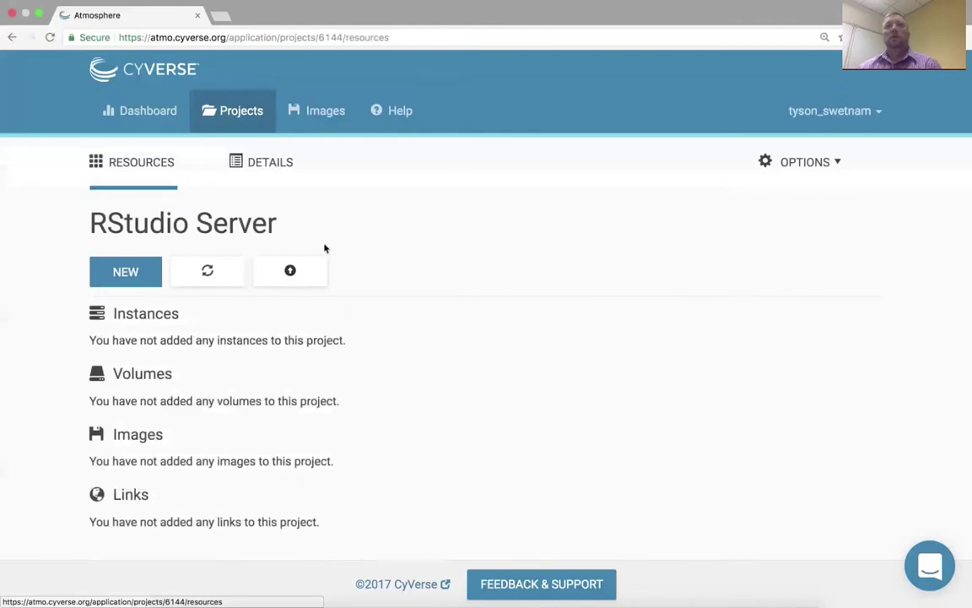
pyautogui.click(125, 274)
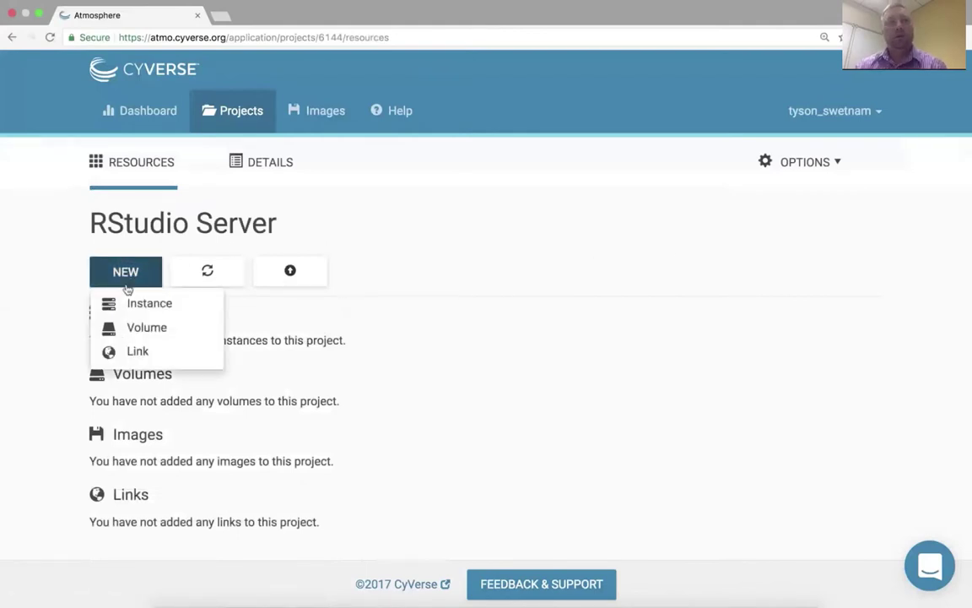
pyautogui.click(132, 303)
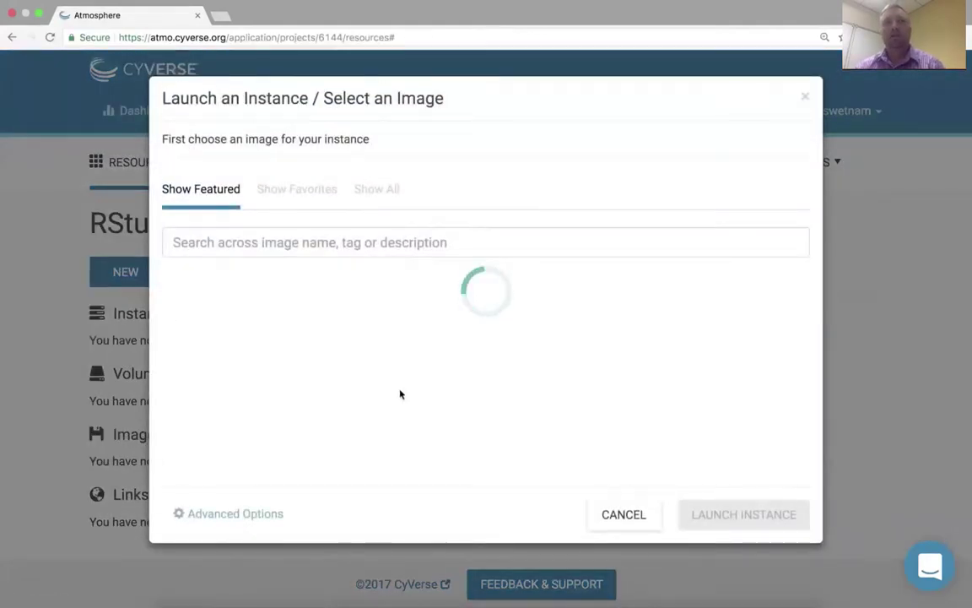
pyautogui.scroll(-2, 364, 433)
pyautogui.scroll(-5, 364, 433)
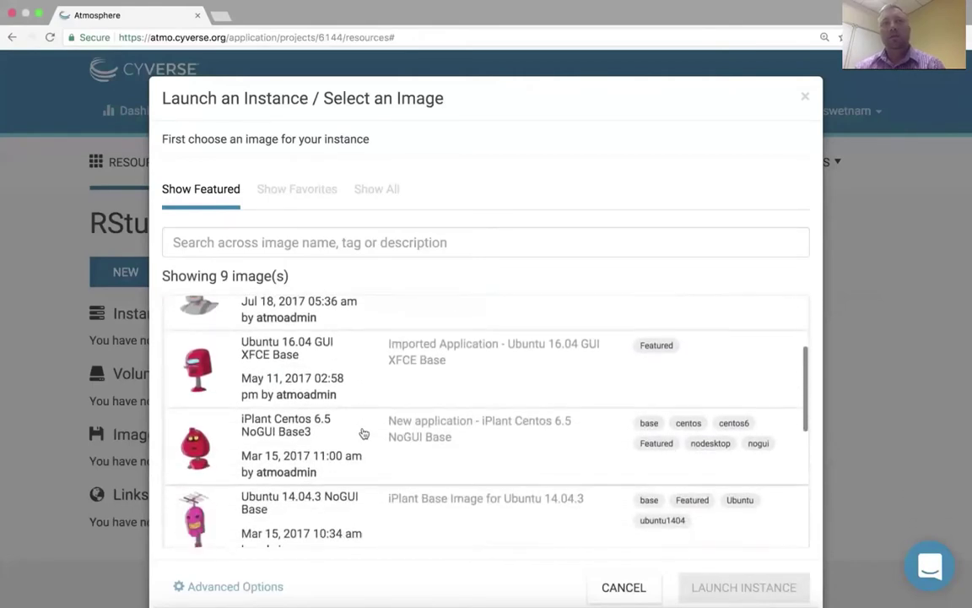
pyautogui.click(279, 334)
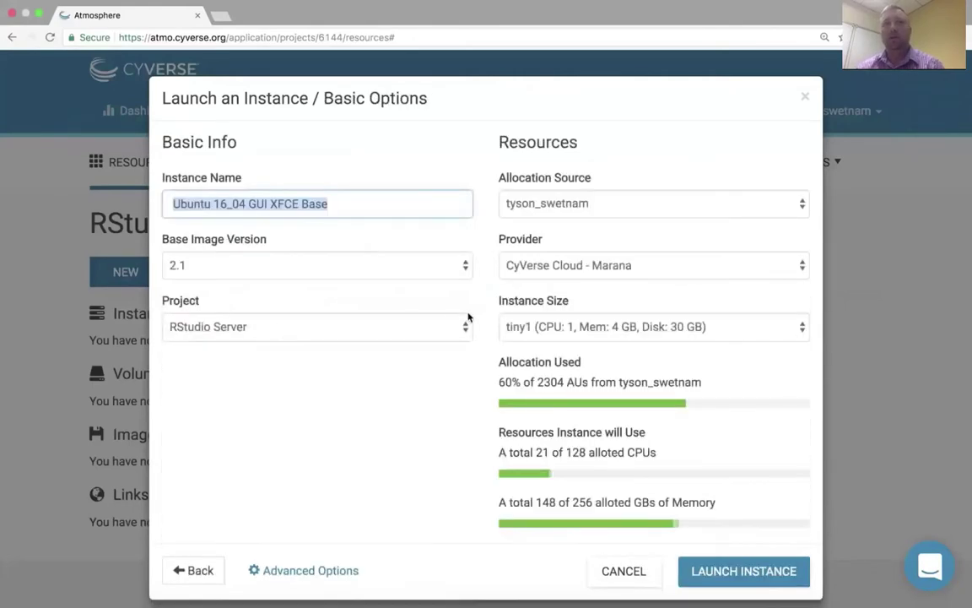
pyautogui.click(662, 268)
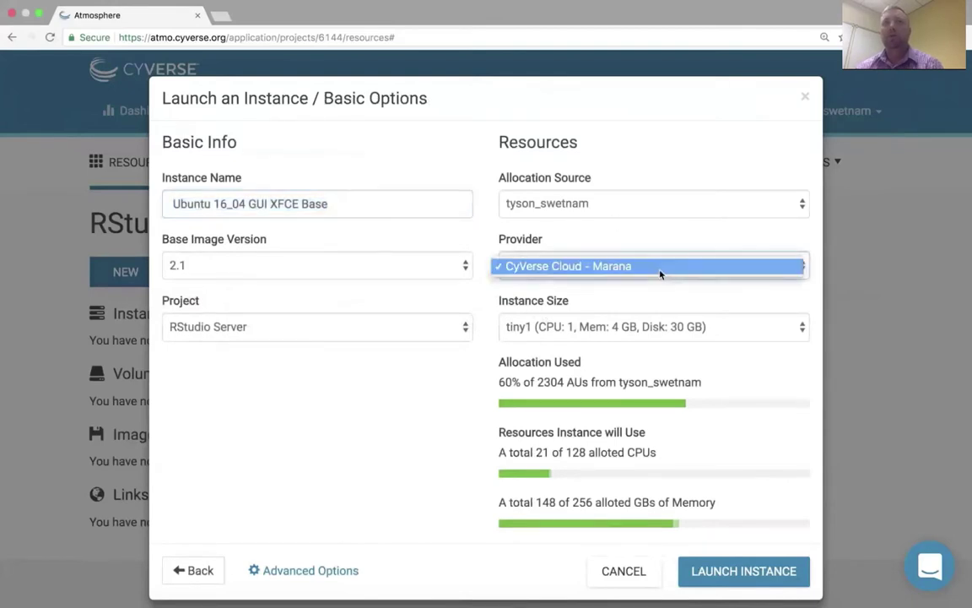
pyautogui.click(670, 329)
pyautogui.click(671, 328)
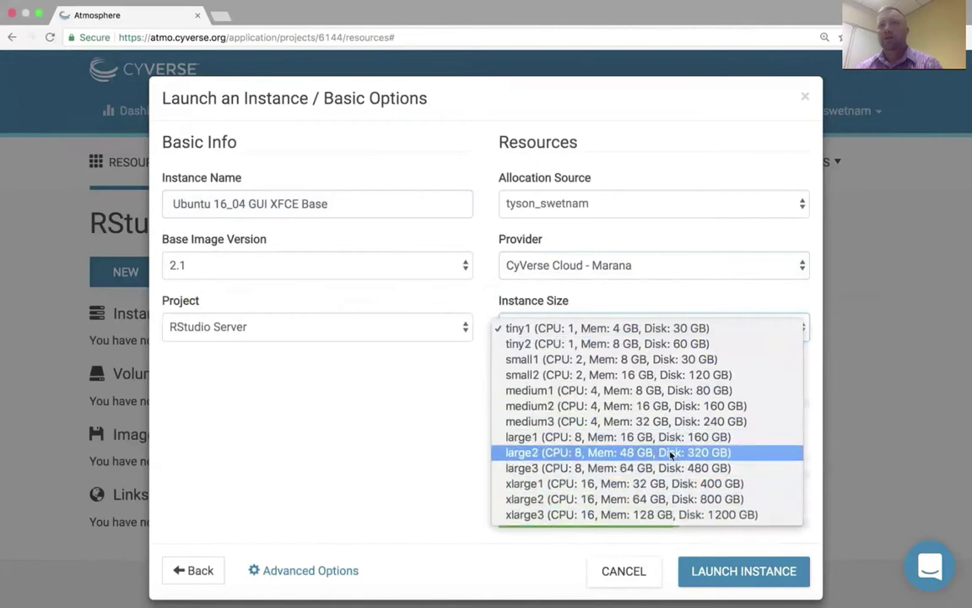
pyautogui.click(669, 423)
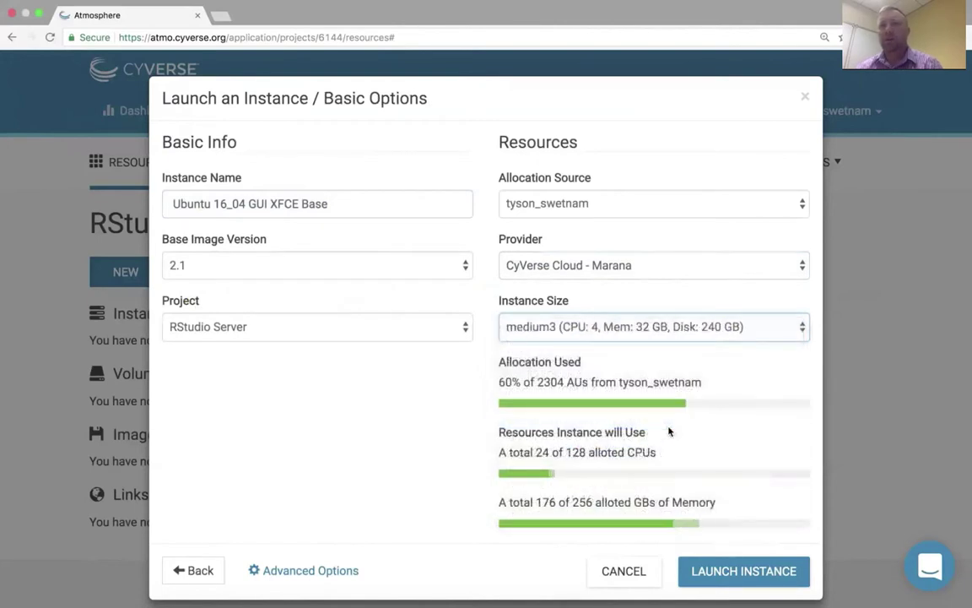
pyautogui.click(749, 570)
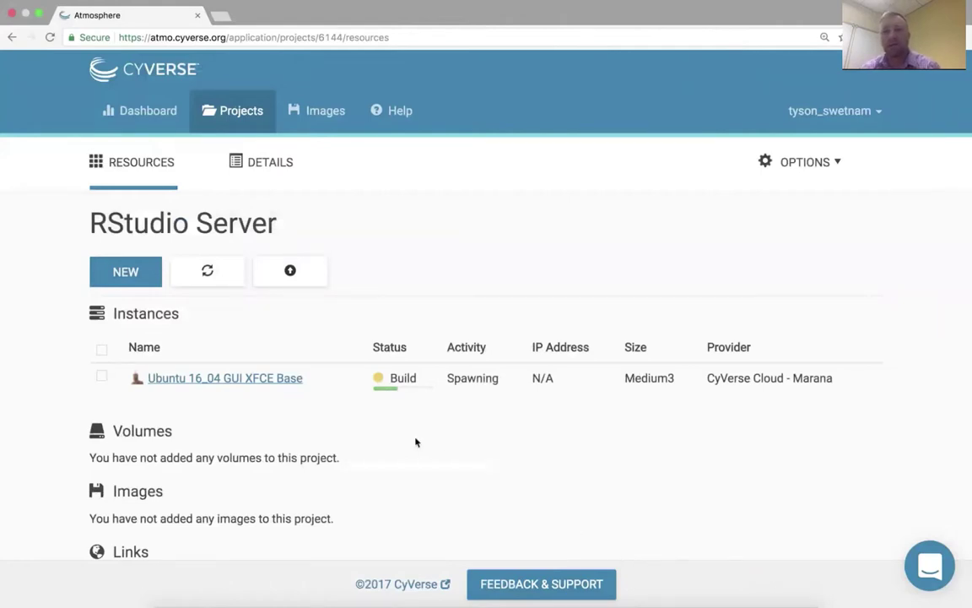
# - Create a 100 GB volume named scratch on CyVerse Cloud - Marana
pyautogui.click(126, 279)
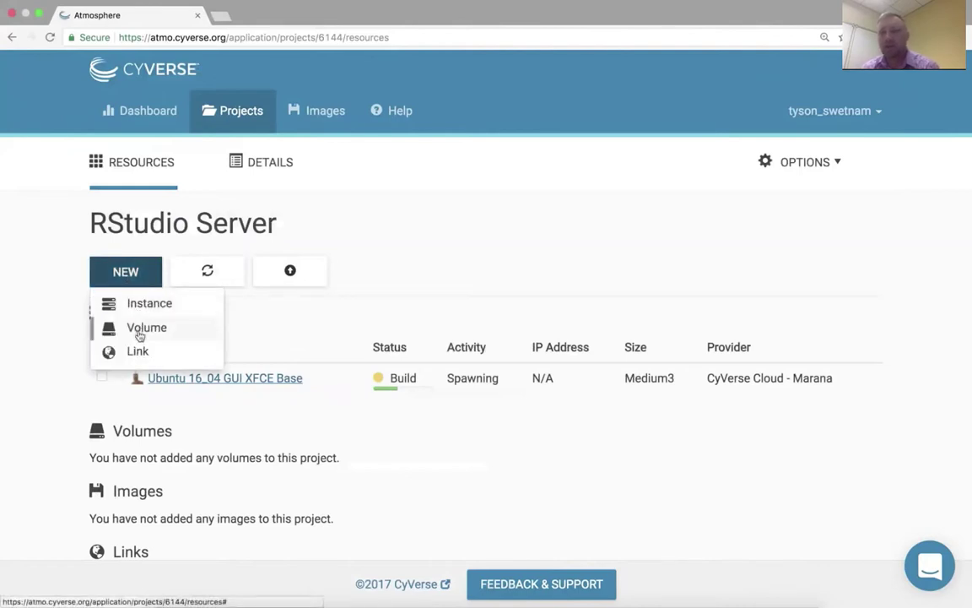
pyautogui.click(140, 336)
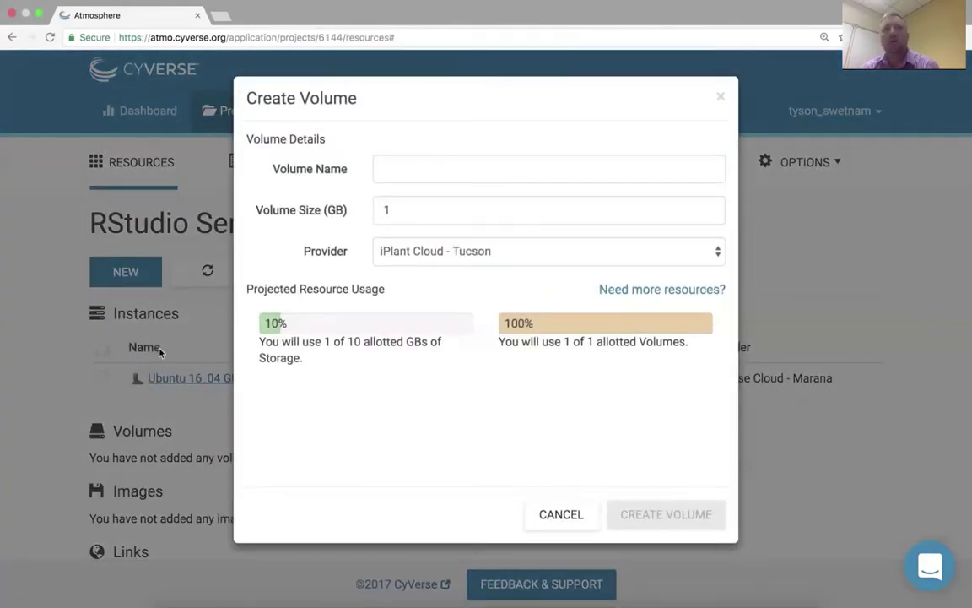
pyautogui.click(416, 218)
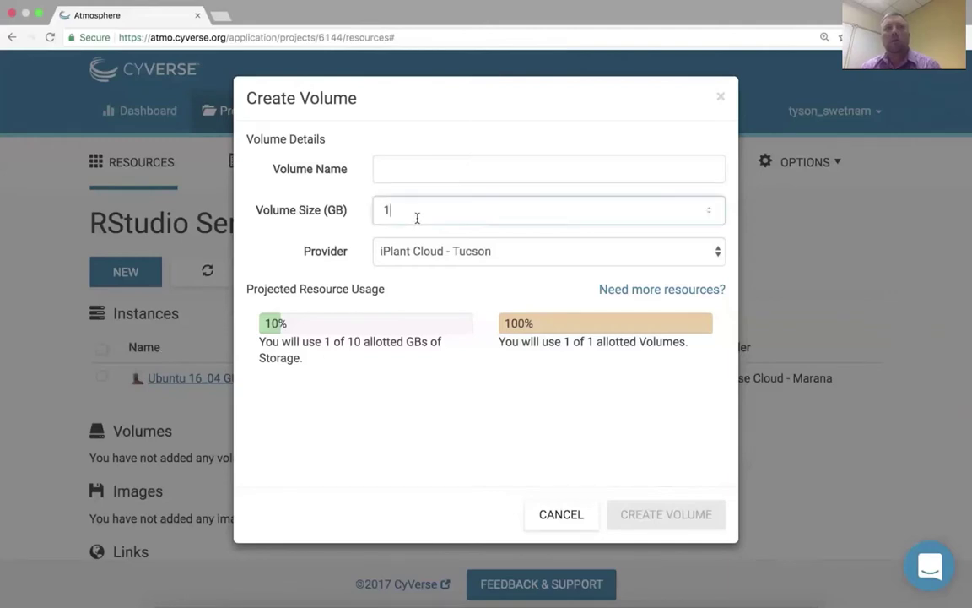
pyautogui.click(400, 165)
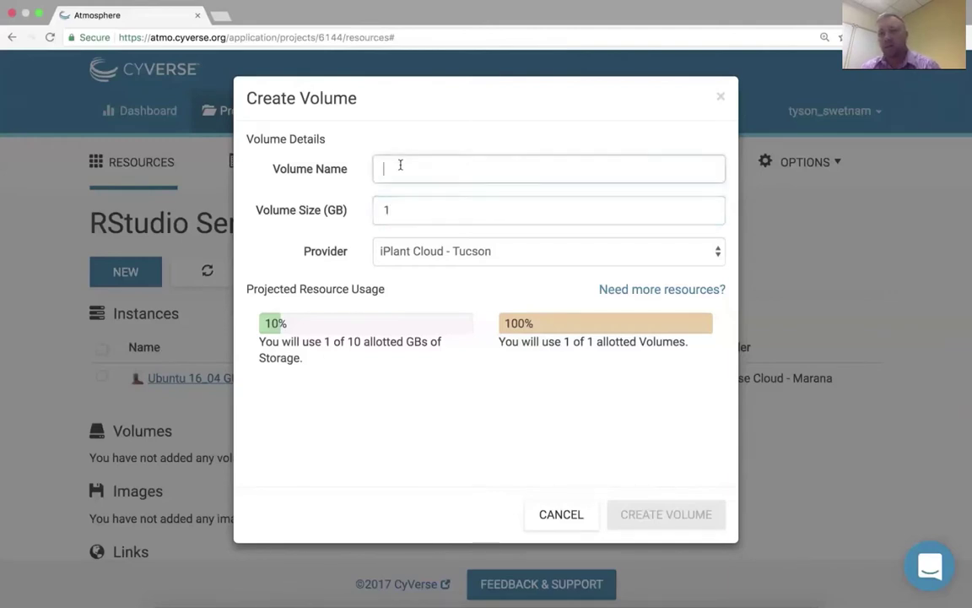
pyautogui.write('scratch')
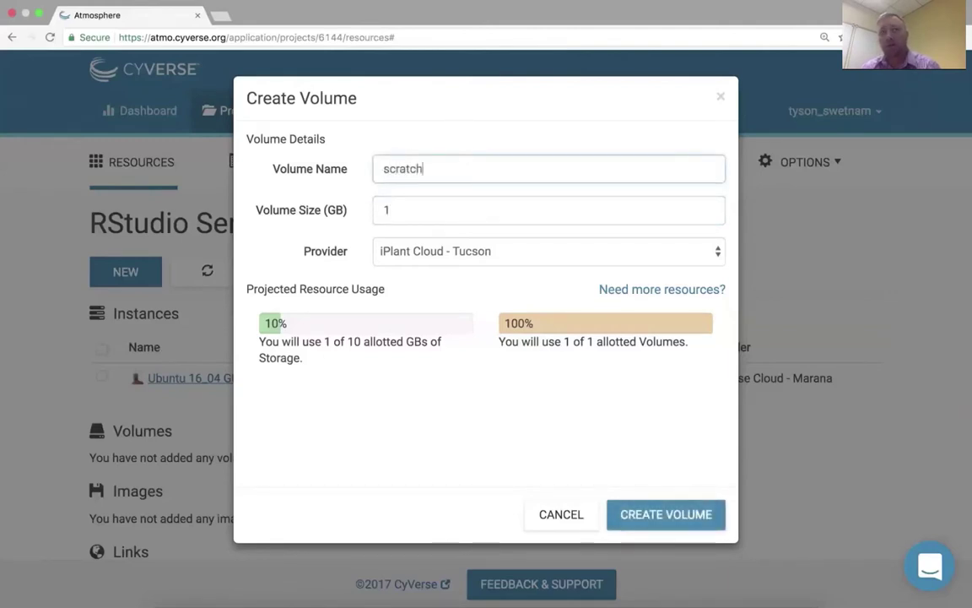
pyautogui.click(413, 210)
pyautogui.write('0')
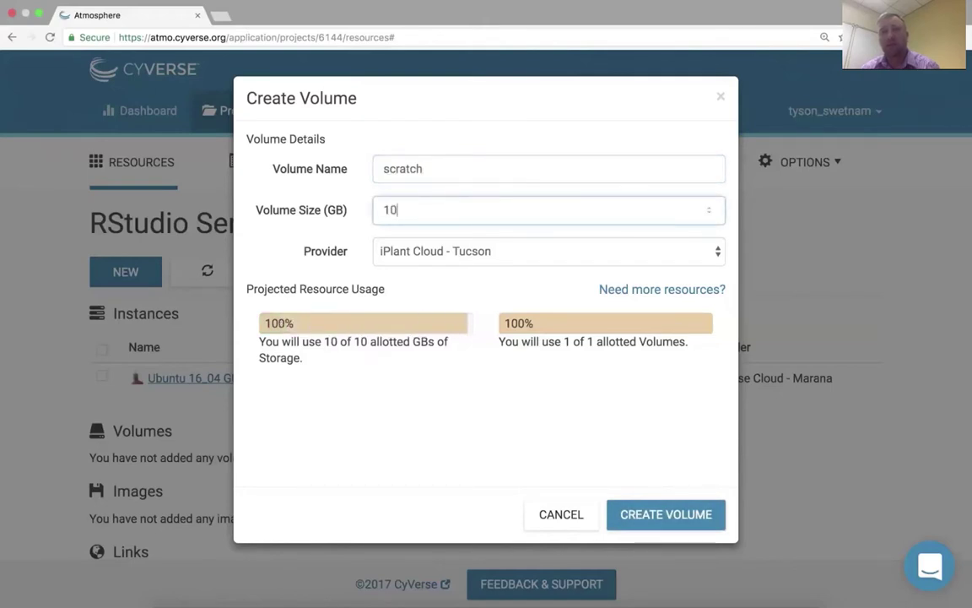
pyautogui.click(444, 251)
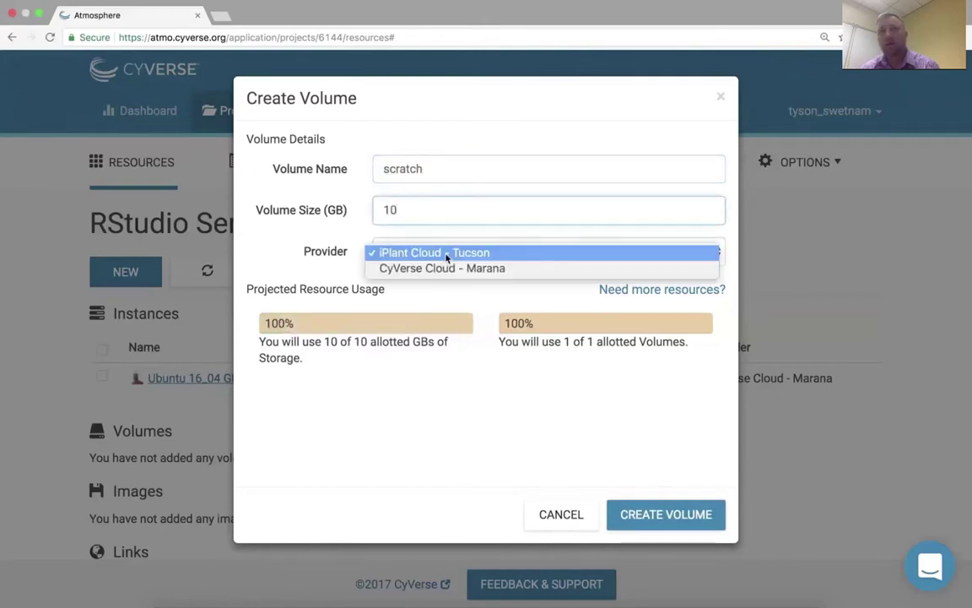
pyautogui.click(449, 270)
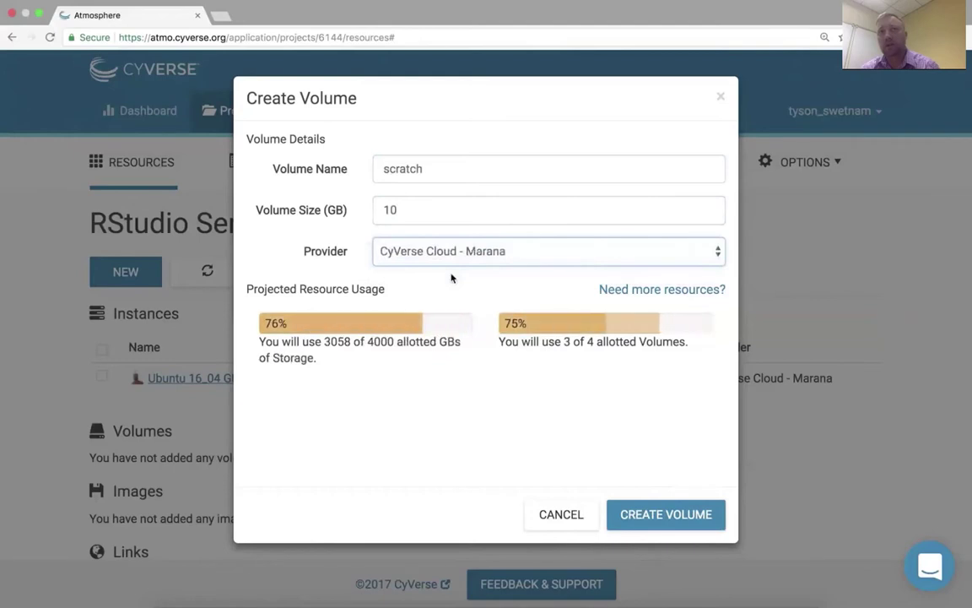
pyautogui.click(423, 212)
pyautogui.write('0')
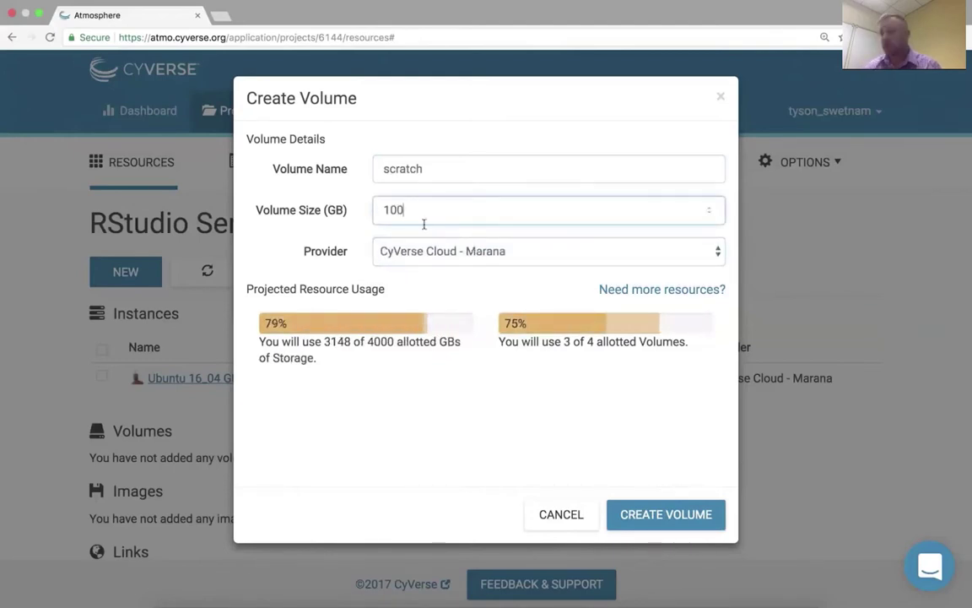
pyautogui.click(645, 518)
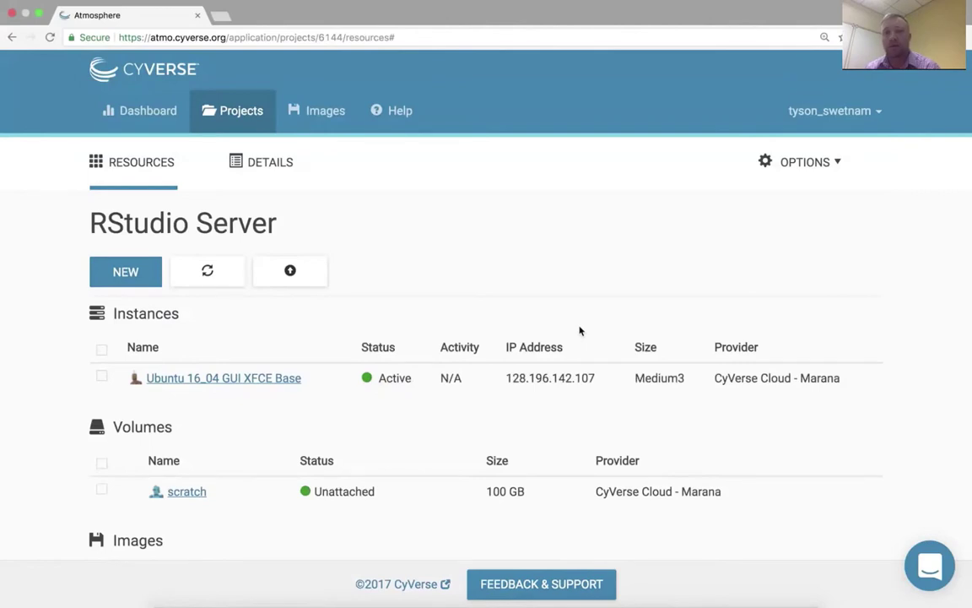
# - Attach the scratch volume to the Ubuntu 16_04 GUI XFCE Base instance
pyautogui.click(102, 489)
pyautogui.click(754, 270)
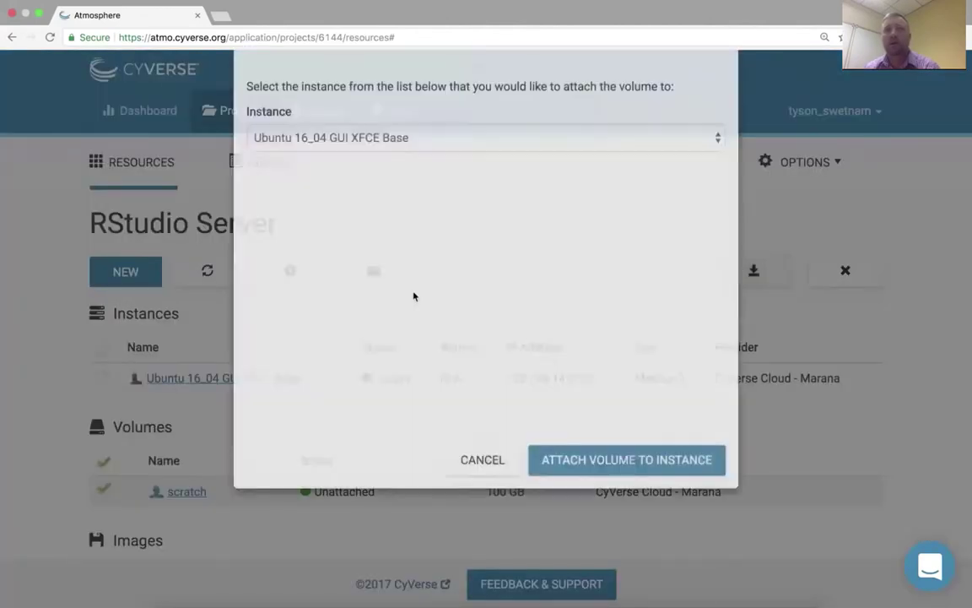
pyautogui.click(423, 195)
pyautogui.click(449, 191)
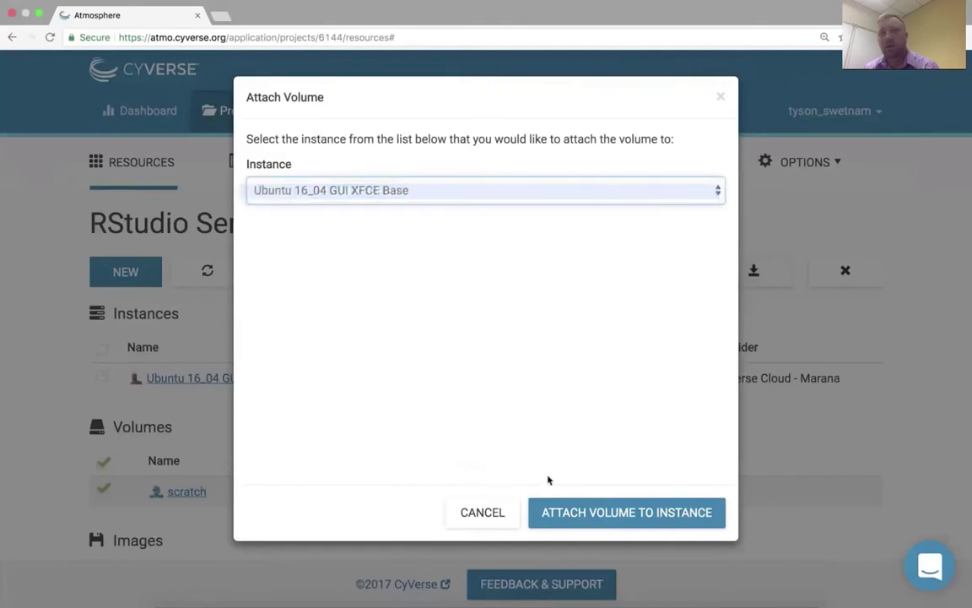
pyautogui.click(592, 514)
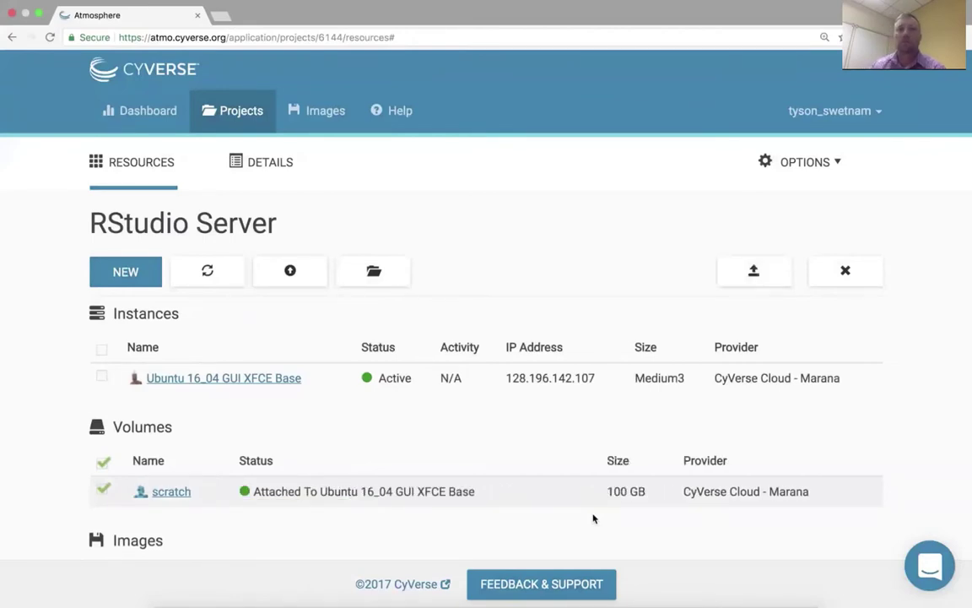
# - From the instance's details, launch Open New Web Desktop (beta)
pyautogui.click(235, 380)
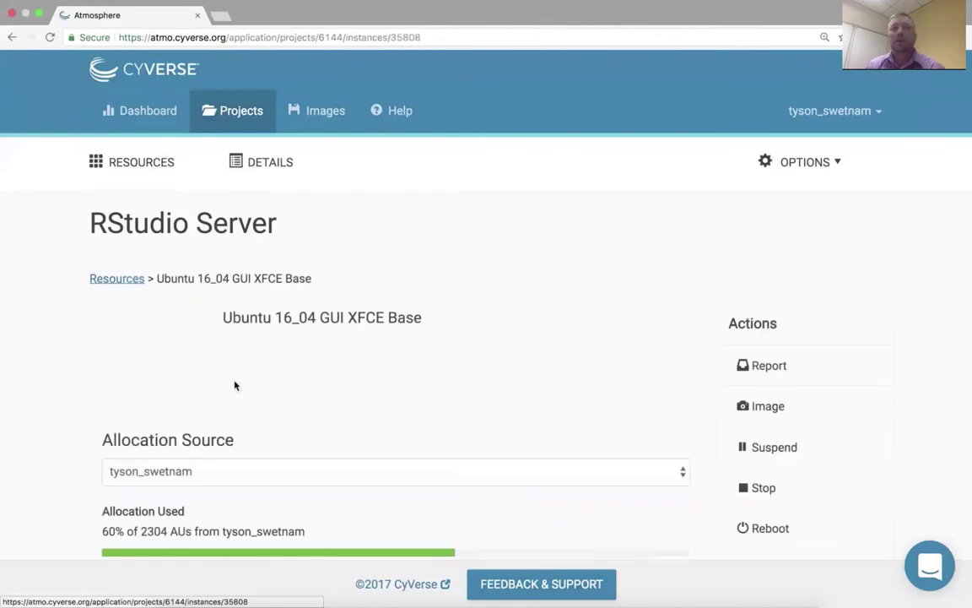
pyautogui.scroll(-5, 76, 460)
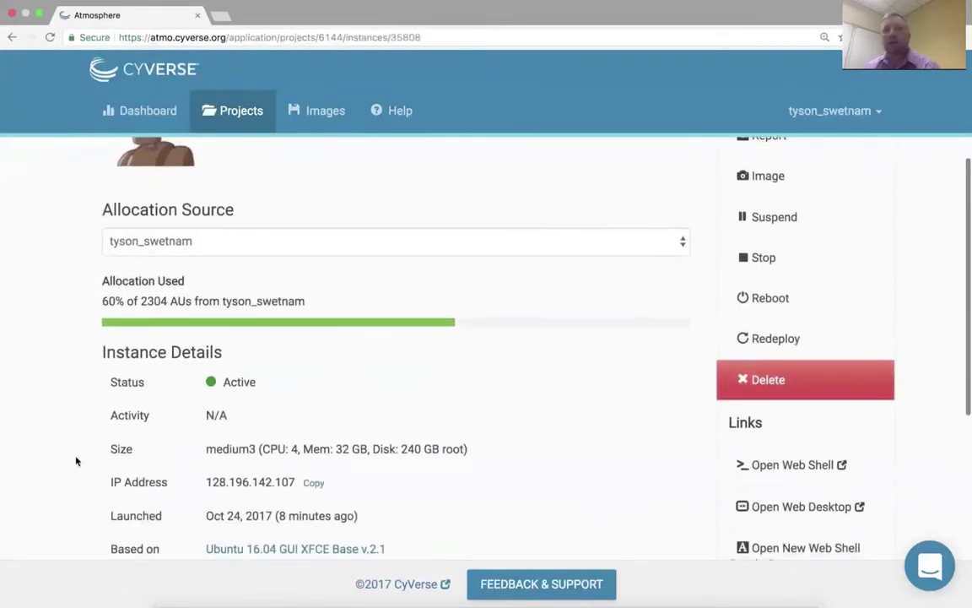
pyautogui.scroll(-4, 76, 460)
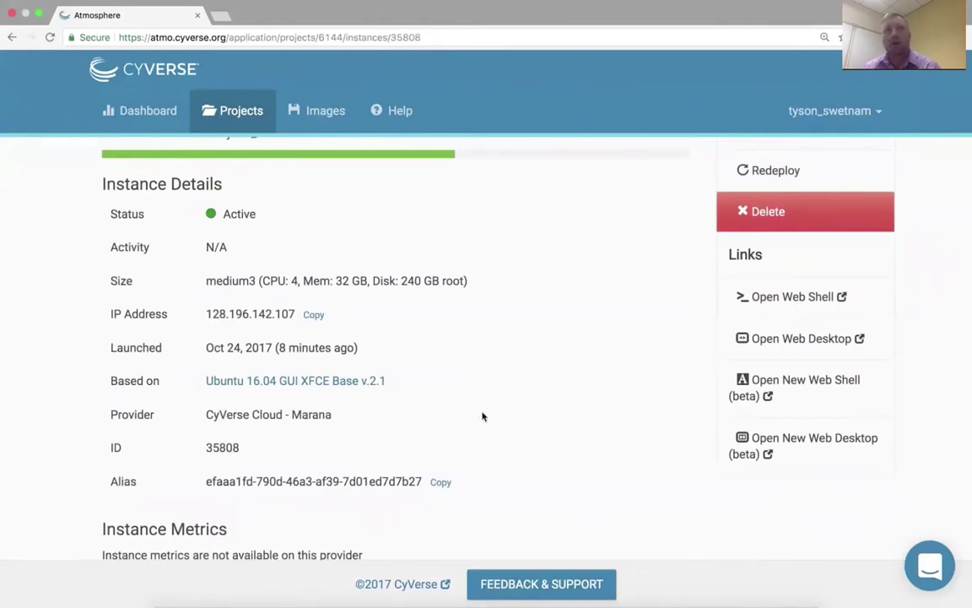
pyautogui.click(764, 440)
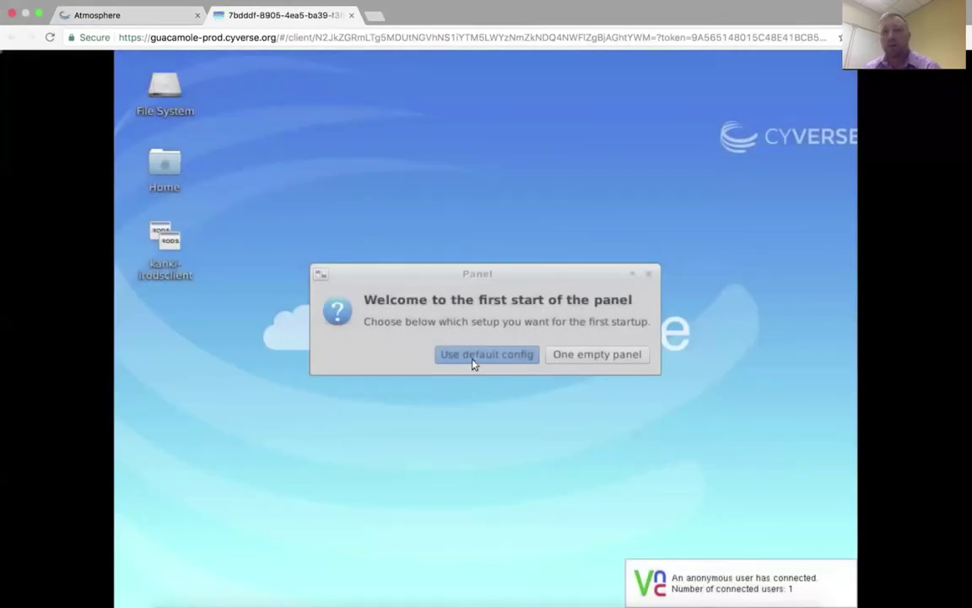
# - Accept the default panel config and resize the remote display to 1920x1080 with xrandr -s
pyautogui.click(473, 360)
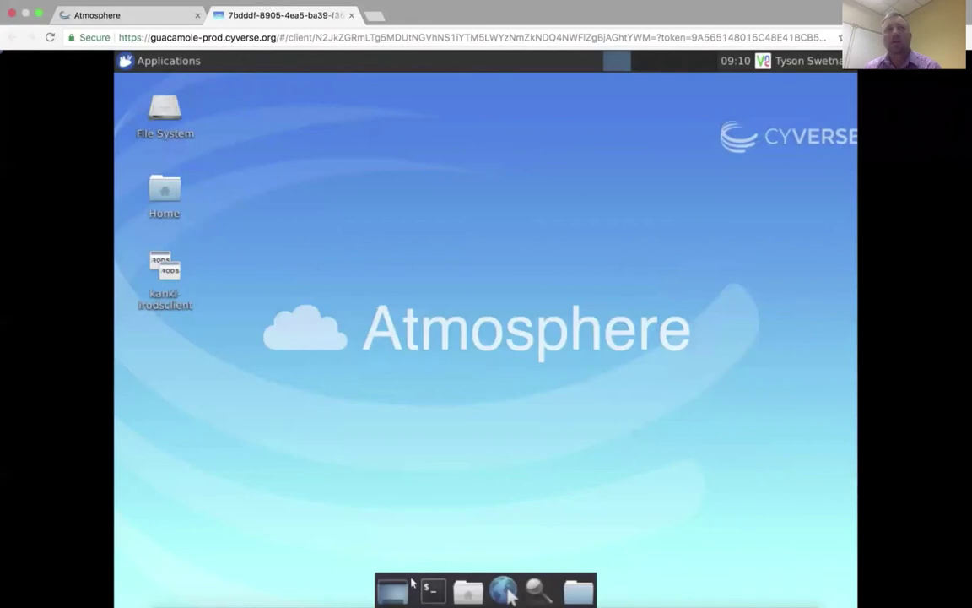
pyautogui.click(433, 588)
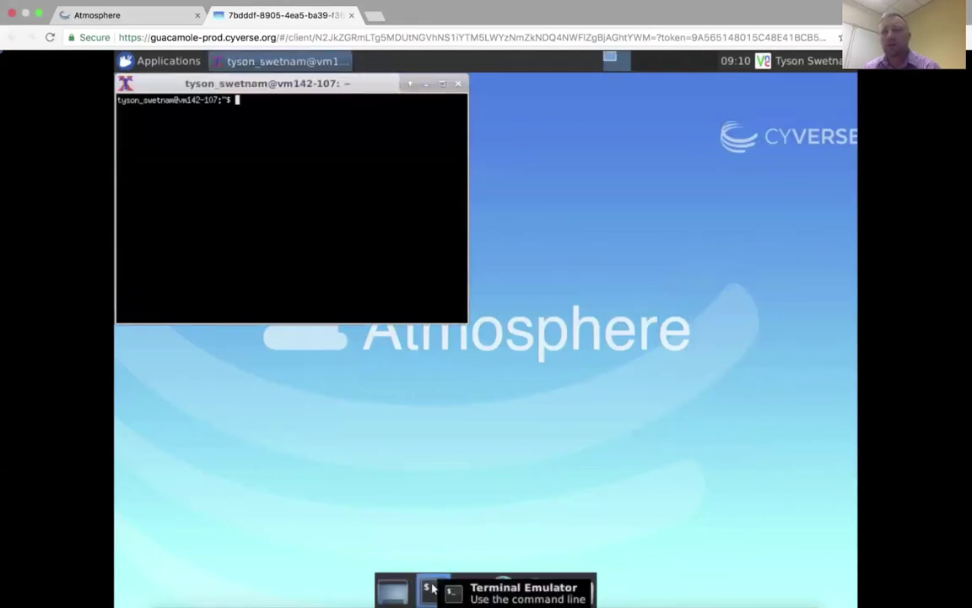
pyautogui.write('xrandr')
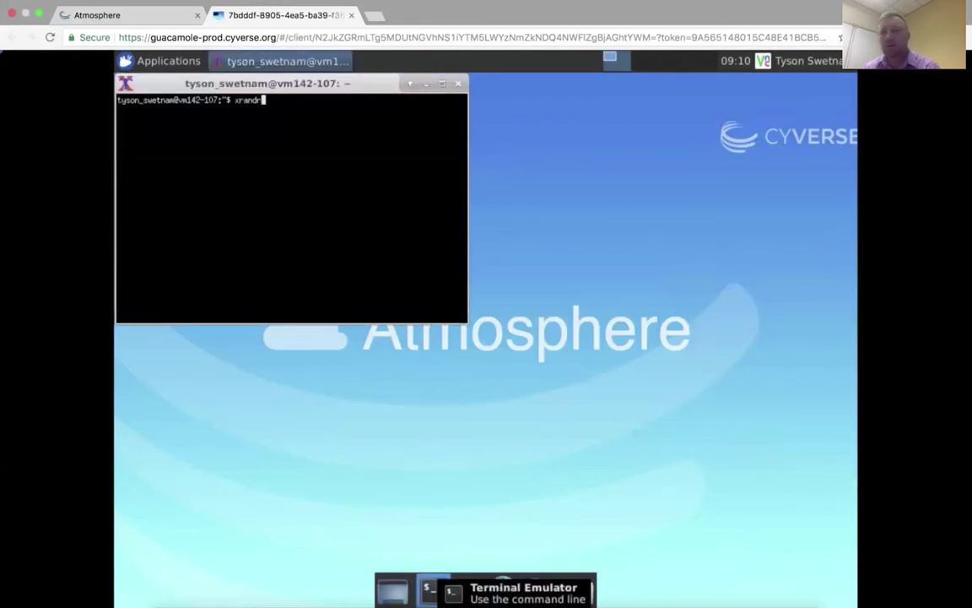
pyautogui.press('Return')
pyautogui.write('xrand')
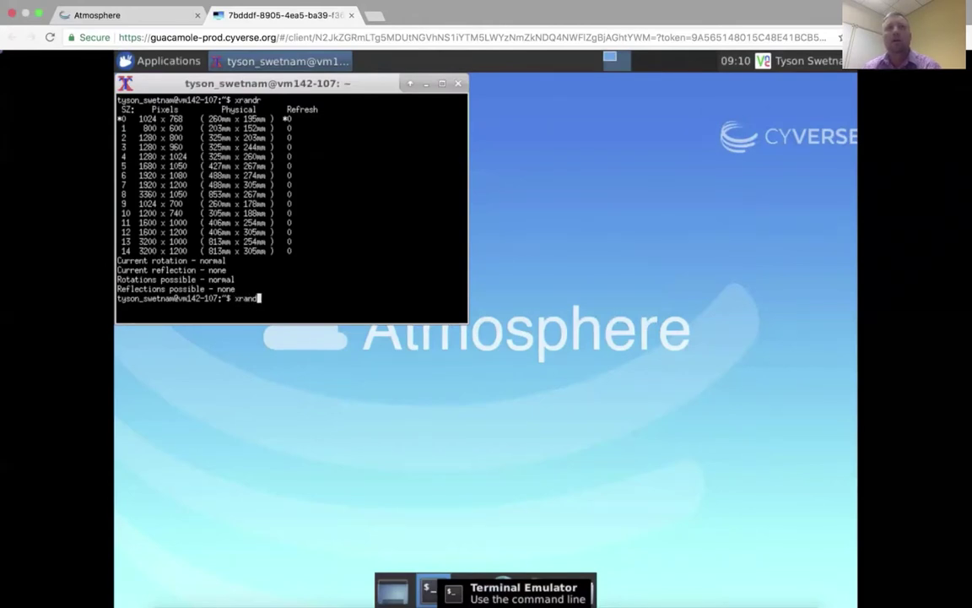
pyautogui.write('r -s 19')
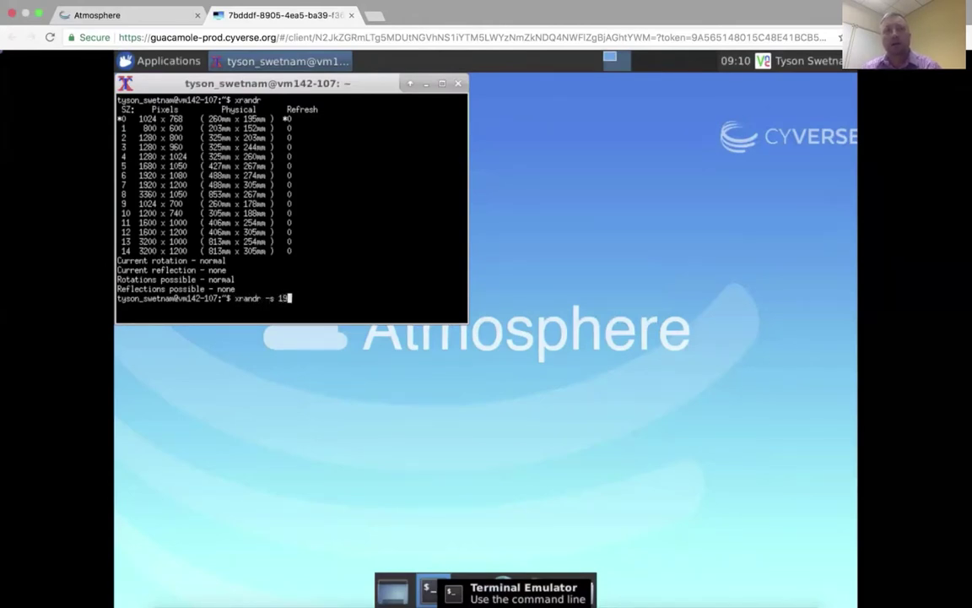
pyautogui.write('20x1080')
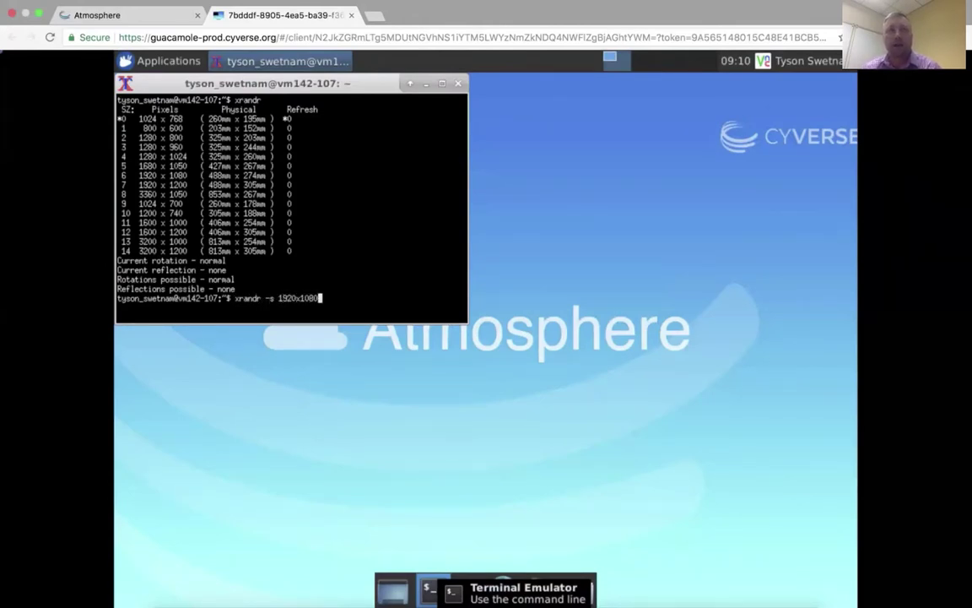
pyautogui.press('Return')
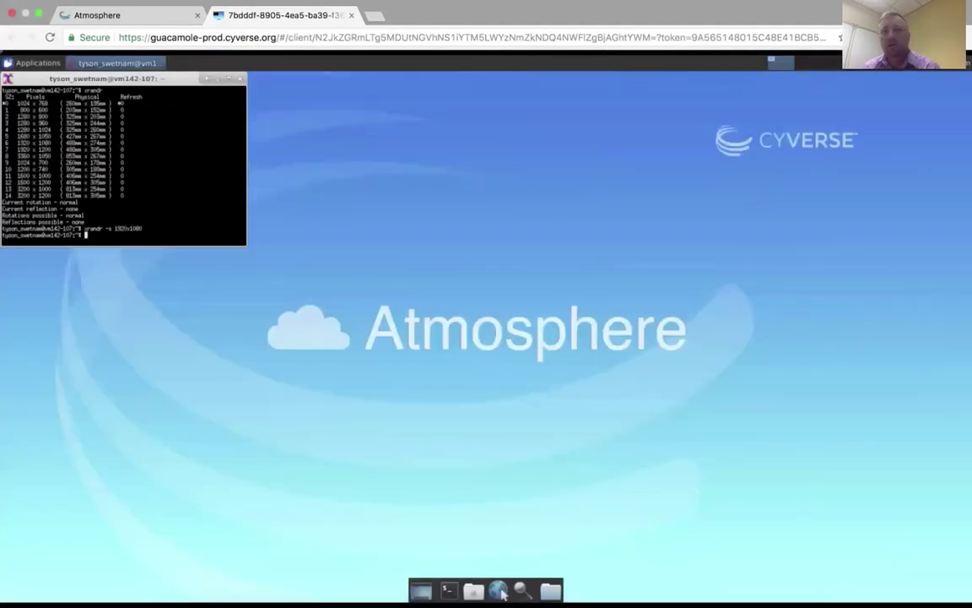
pyautogui.click(241, 78)
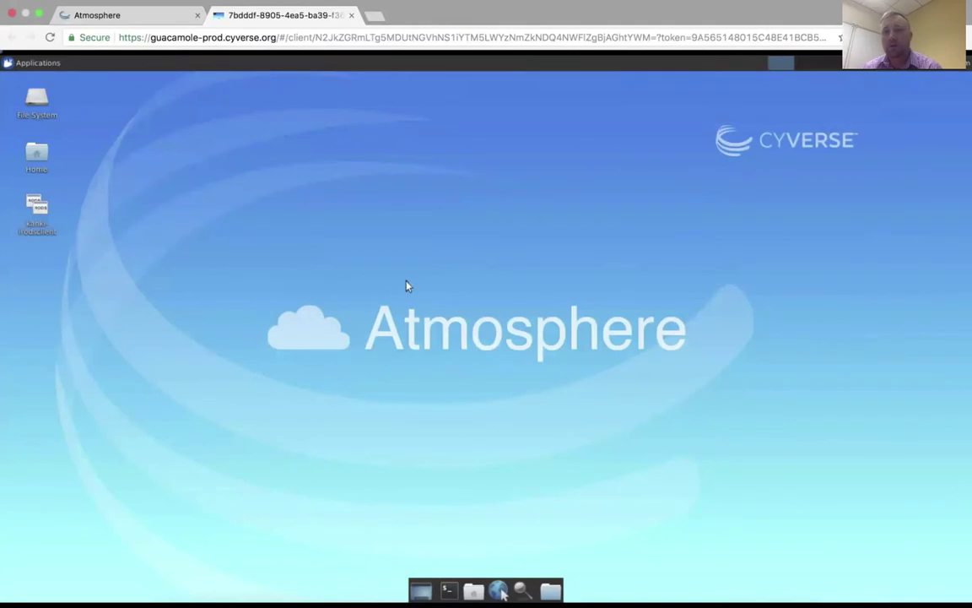
# - Launch the iRODS client, dismiss its login error, and initialise the iRODS login with iinit
pyautogui.doubleClick(37, 218)
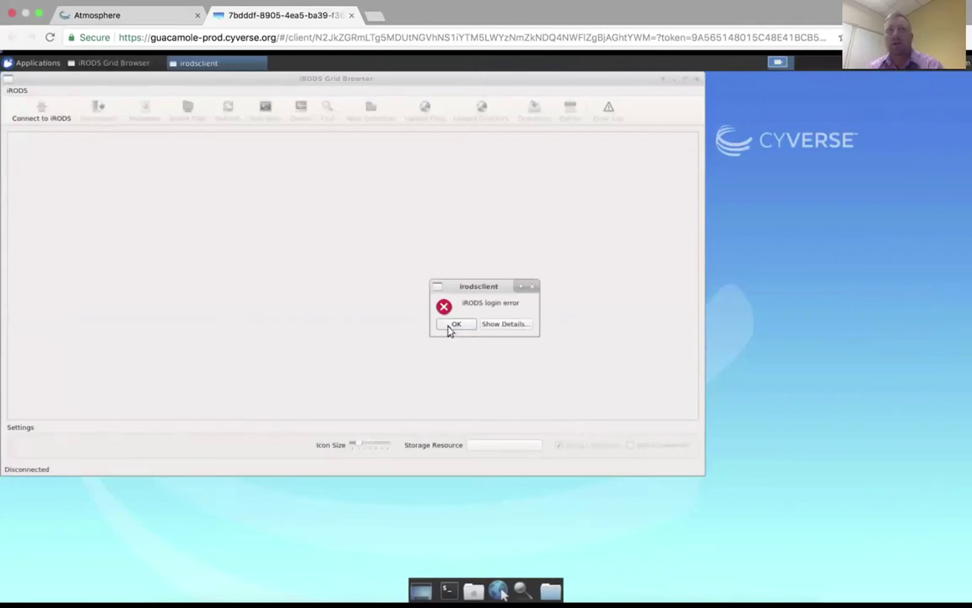
pyautogui.click(454, 324)
pyautogui.moveTo(232, 79); pyautogui.dragTo(488, 117)
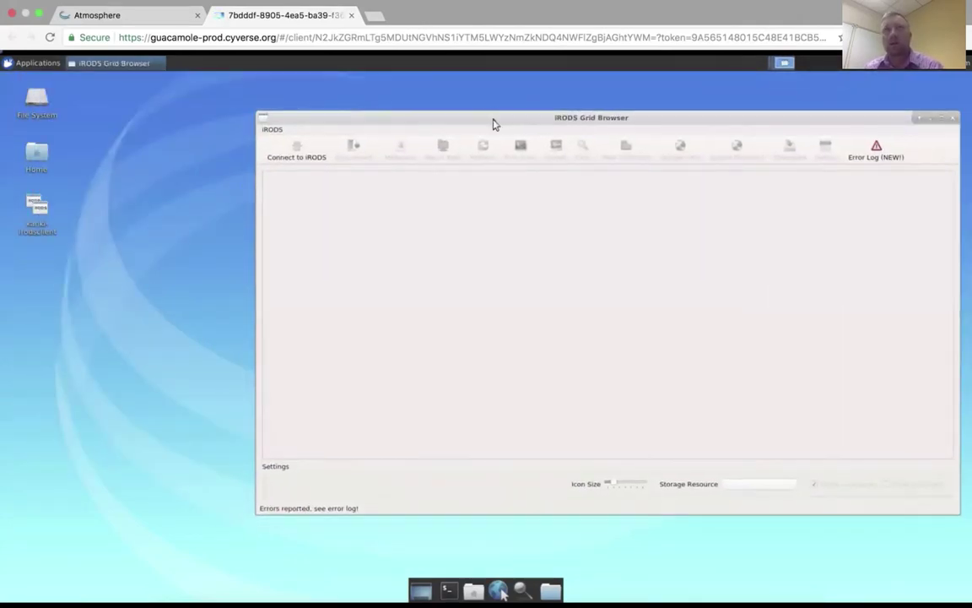
pyautogui.click(449, 590)
pyautogui.write('iinit')
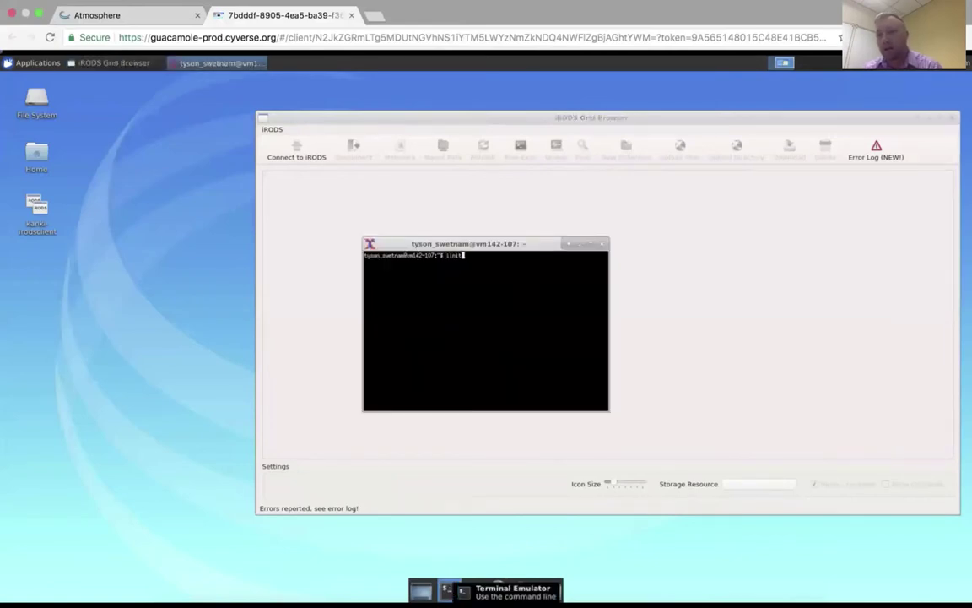
pyautogui.press('Return')
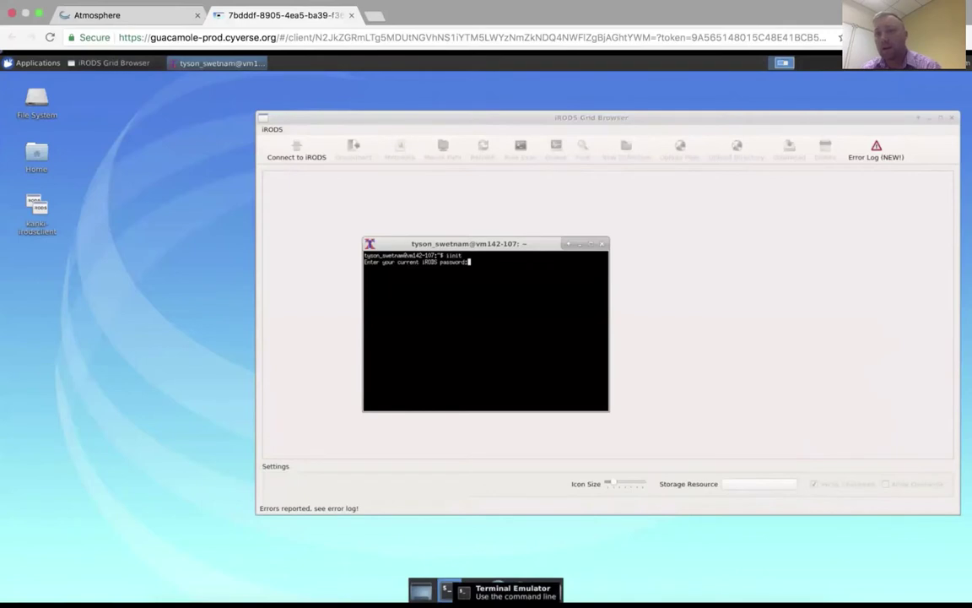
pyautogui.press('Return')
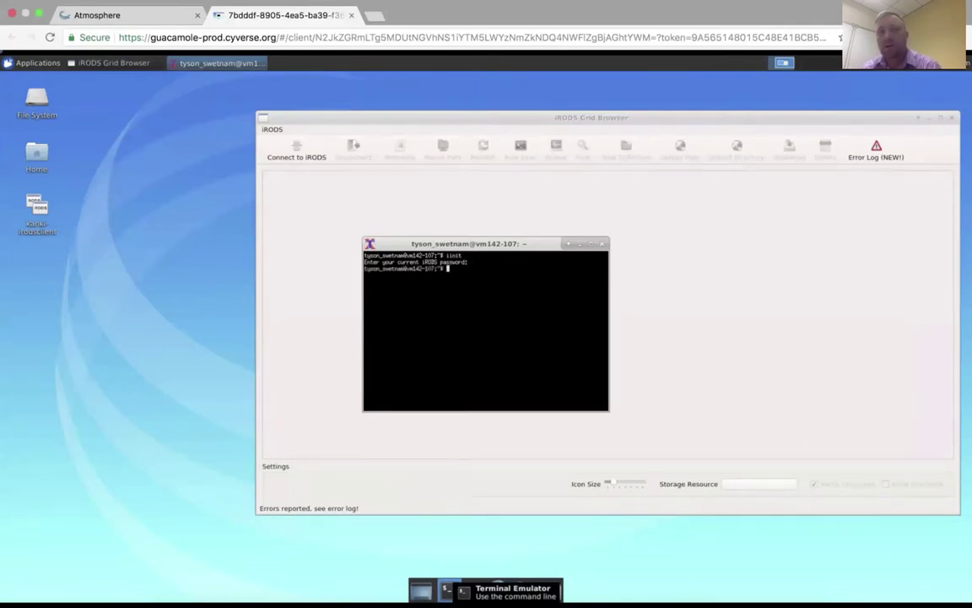
pyautogui.click(601, 244)
# - Connect the iRODS browser, then close it and the web desktop tab
pyautogui.click(297, 152)
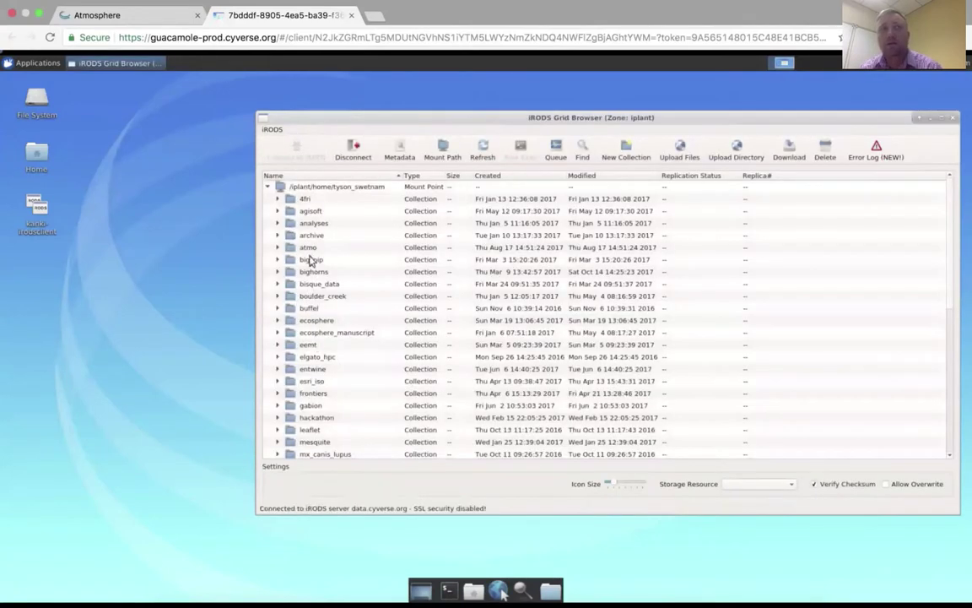
pyautogui.click(955, 118)
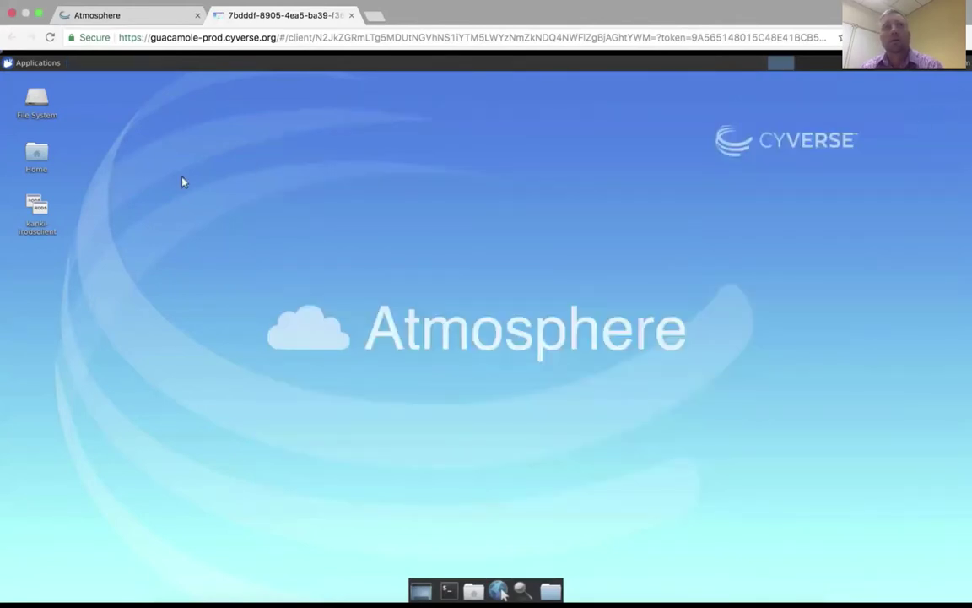
pyautogui.click(351, 15)
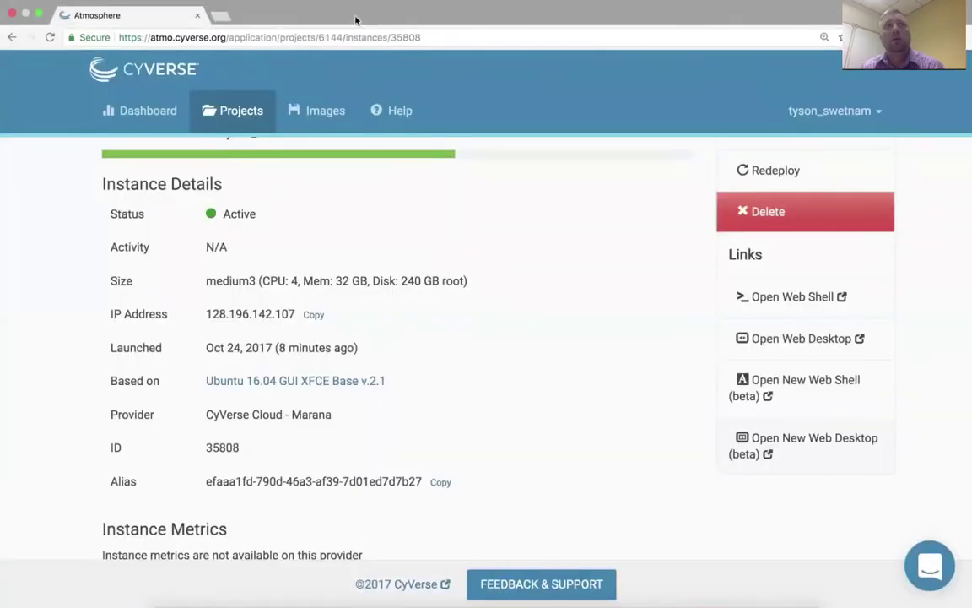
# - In the instance's web shell, list the available ez commands to find ezd
pyautogui.click(788, 386)
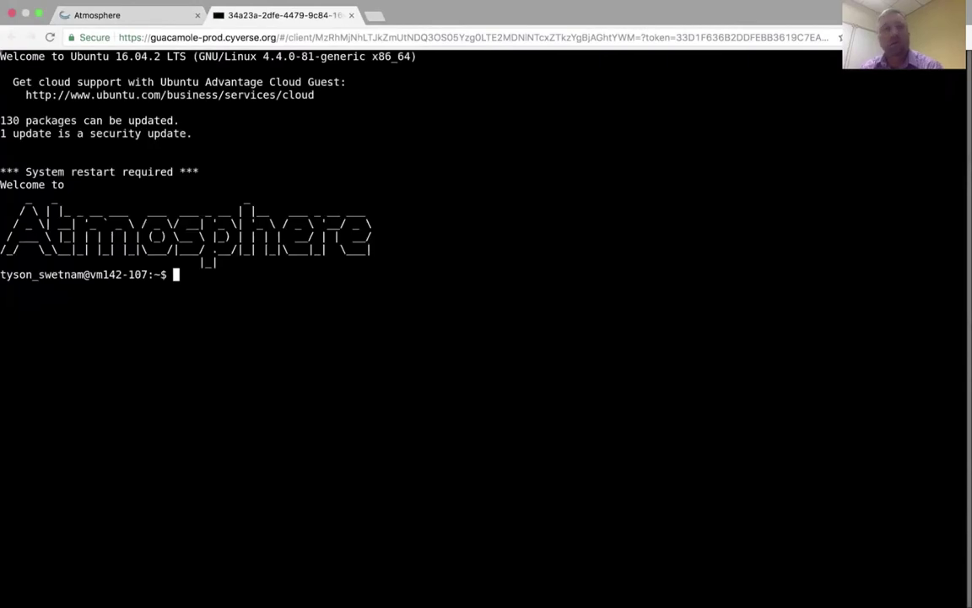
pyautogui.write('ezd')
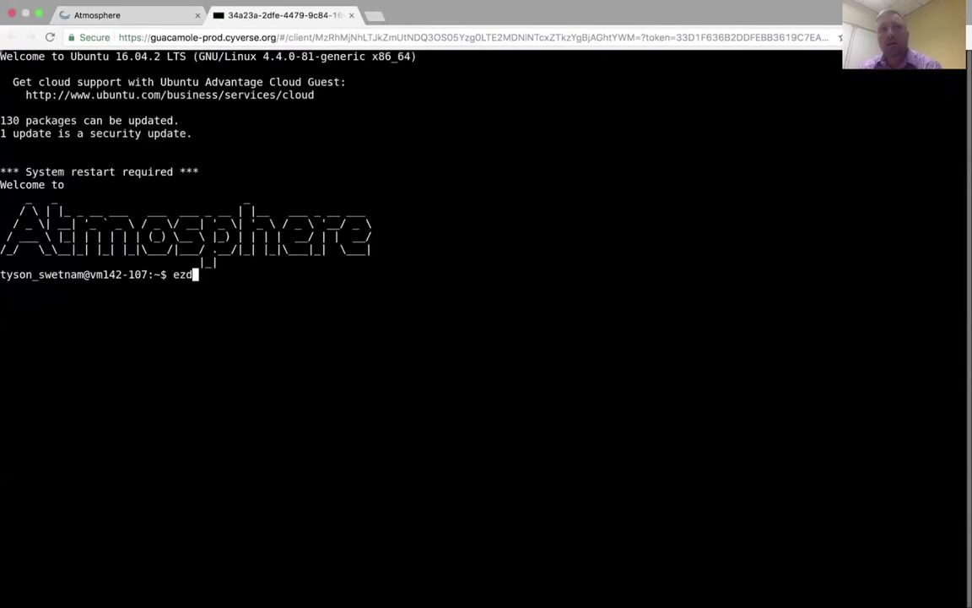
pyautogui.press('BackSpace')
pyautogui.press('Return')
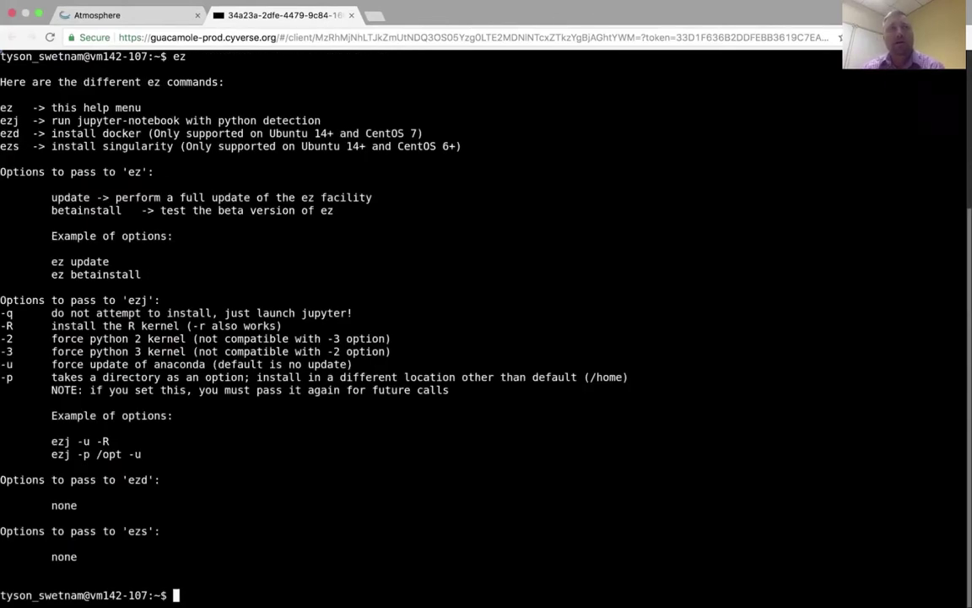
pyautogui.moveTo(1, 133); pyautogui.dragTo(31, 133)
pyautogui.click(374, 556)
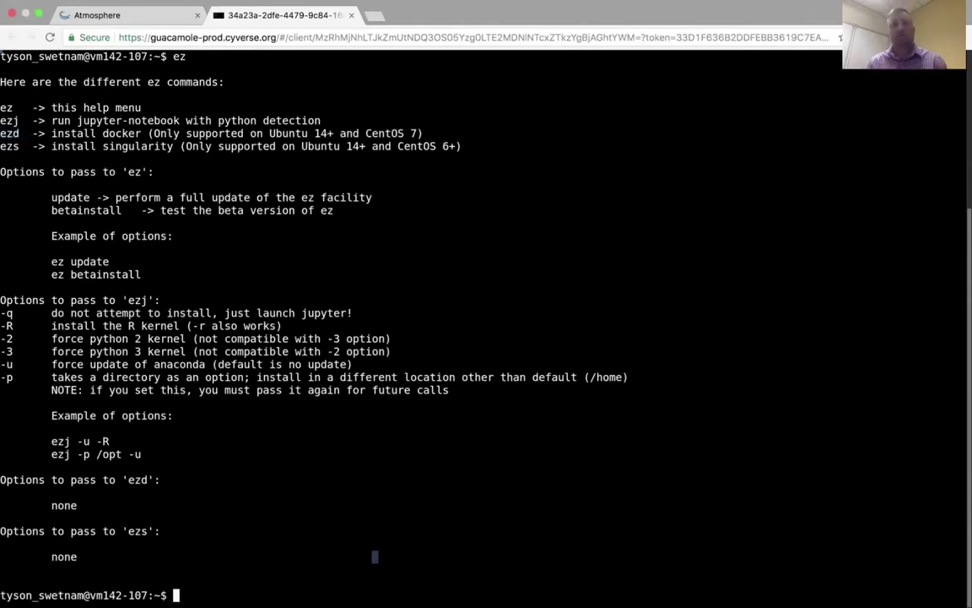
# - Install Docker with ezd and verify it with sudo docker run hello-world
pyautogui.write('ezd')
pyautogui.press('Return')
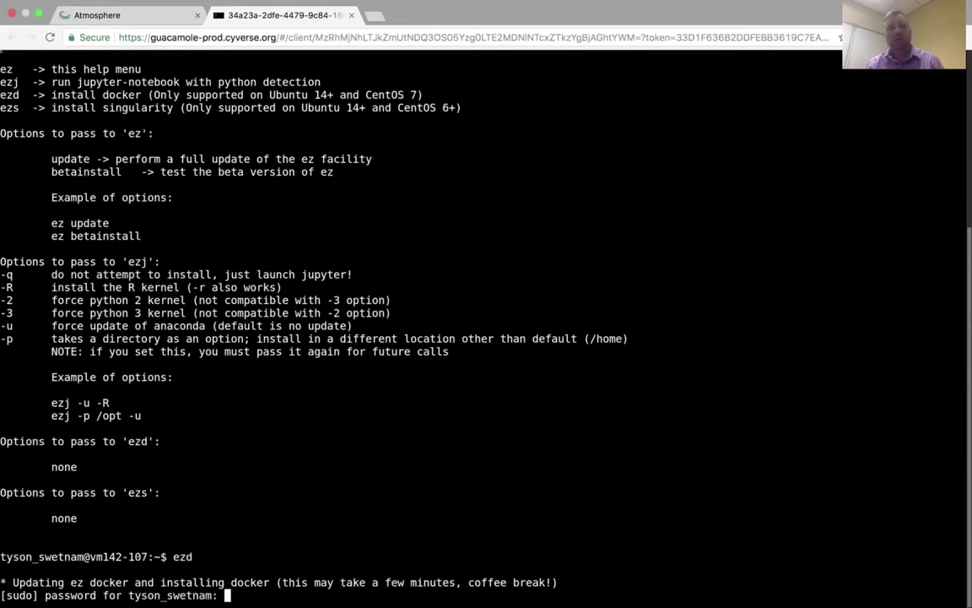
pyautogui.press('Return')
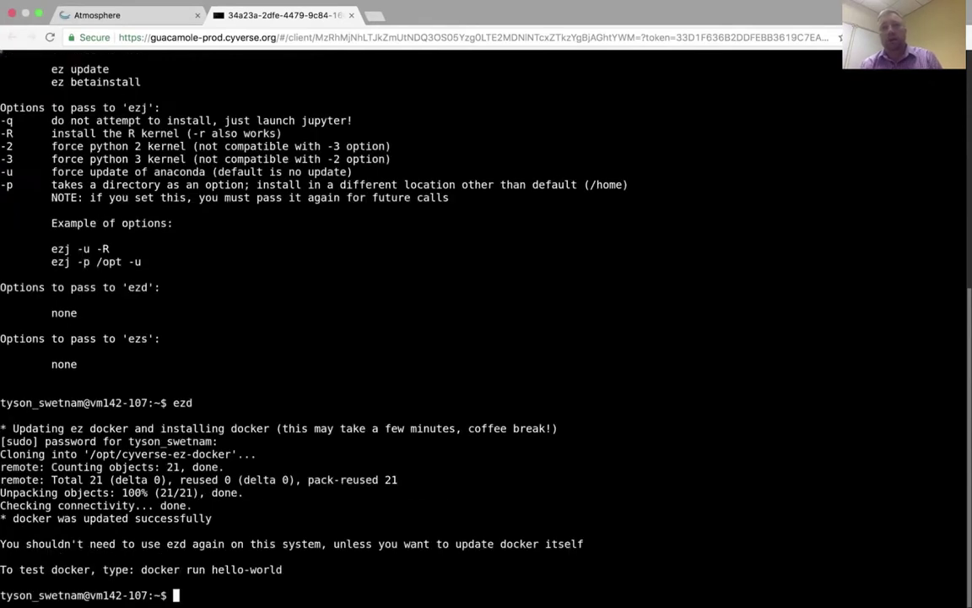
pyautogui.write('docker run hello-world')
pyautogui.press('Return')
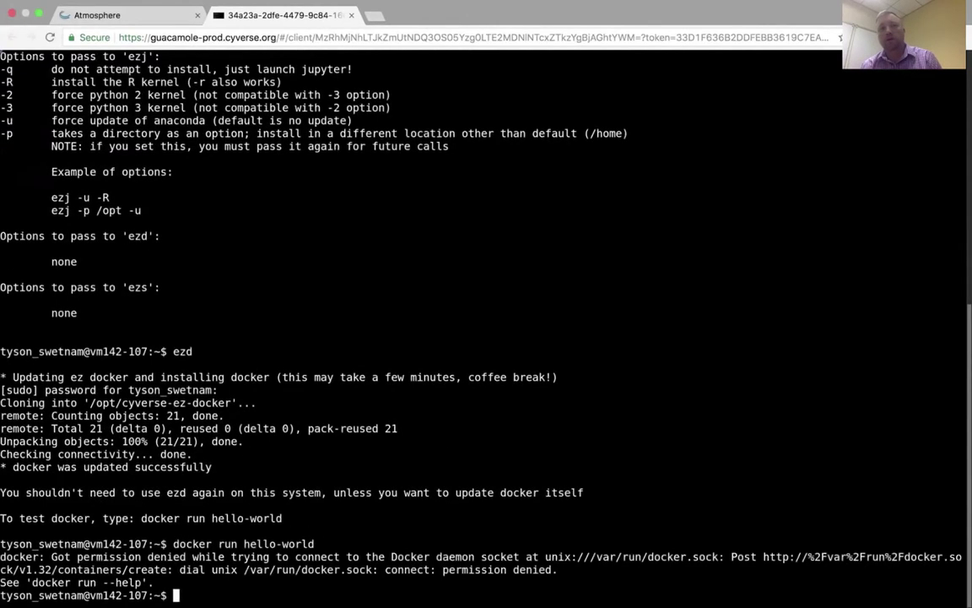
pyautogui.write('sudo docker run hello-world')
pyautogui.press('Return')
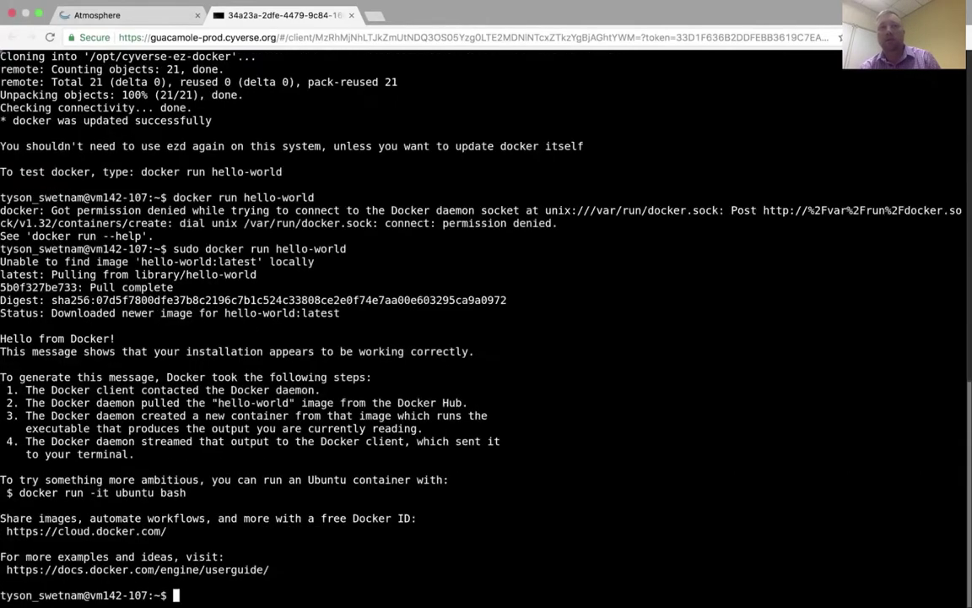
# - Add the user to the docker group with usermod, exit the shell, and reconnect
pyautogui.write('sudo usermod -aG ')
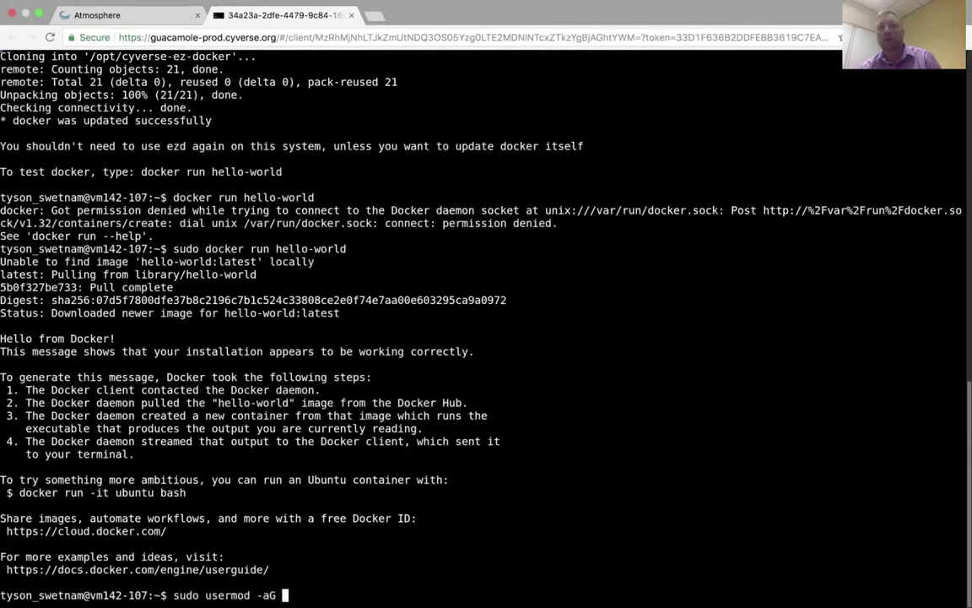
pyautogui.write('docker $USER')
pyautogui.press('Return')
pyautogui.write('exit')
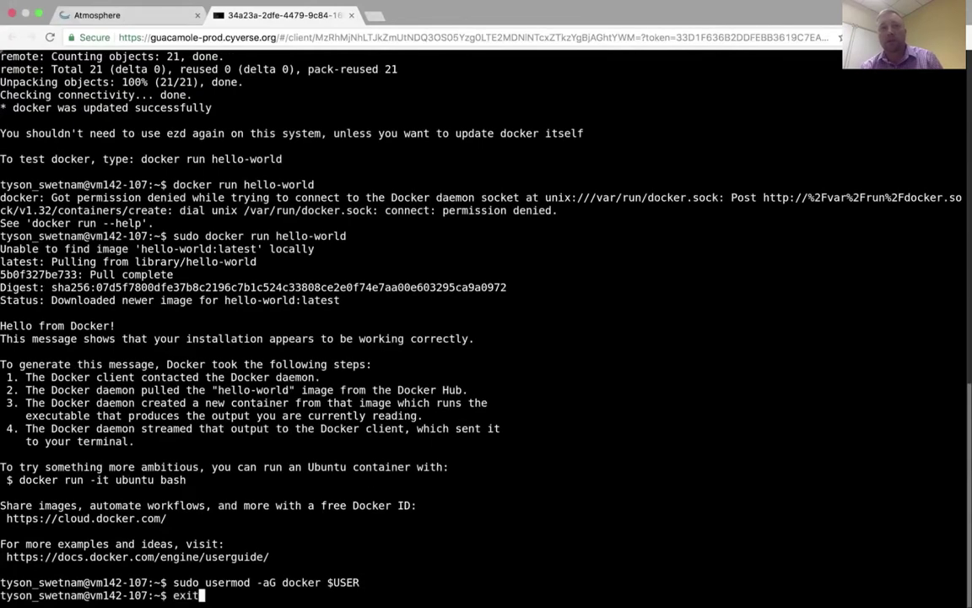
pyautogui.press('Return')
pyautogui.click(447, 359)
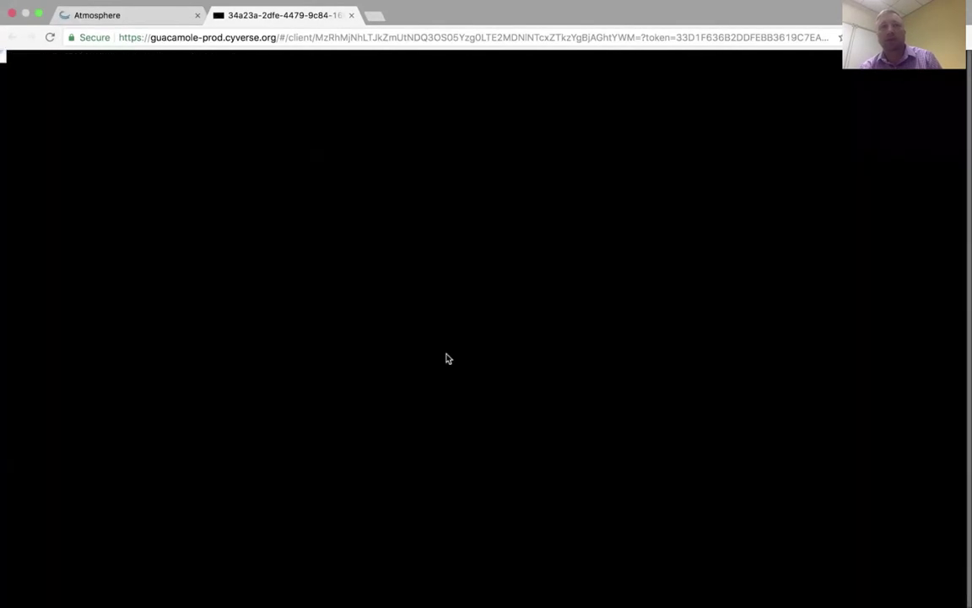
# - Run hello-world without sudo, then start rocker/geospatial detached on port 8787
pyautogui.write('docker run hello-world')
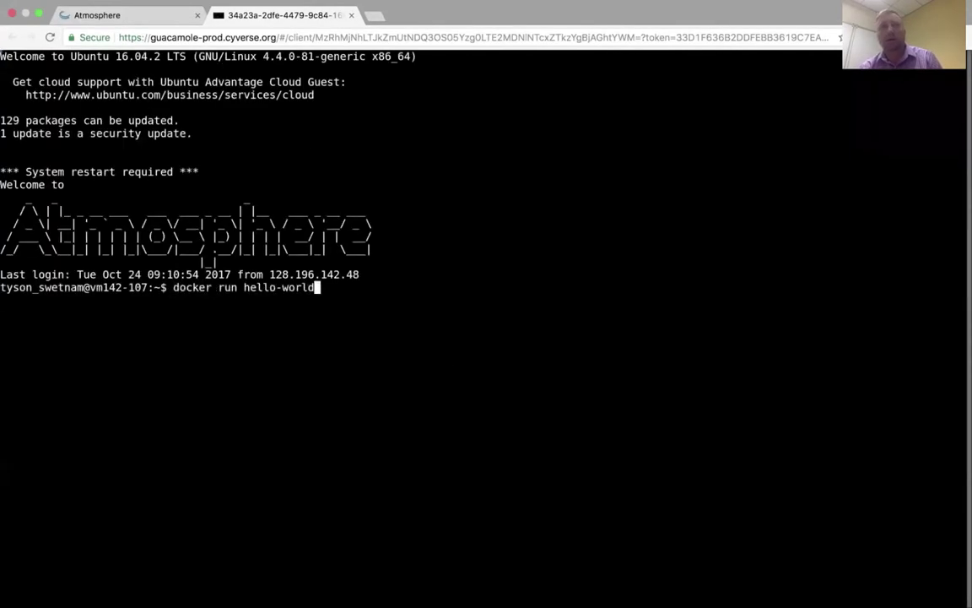
pyautogui.press('Return')
pyautogui.write('docker run -d')
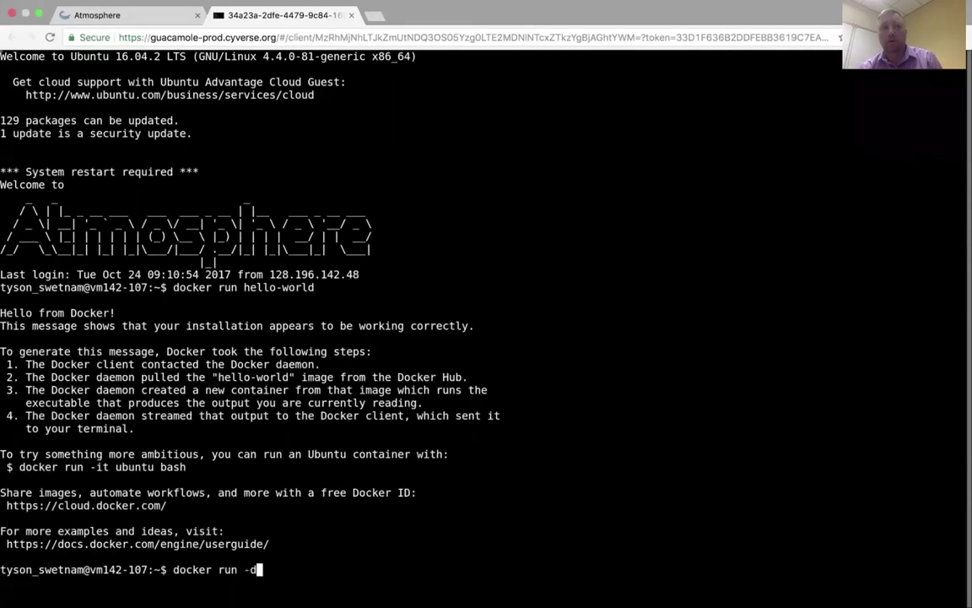
pyautogui.write(' -p 8787')
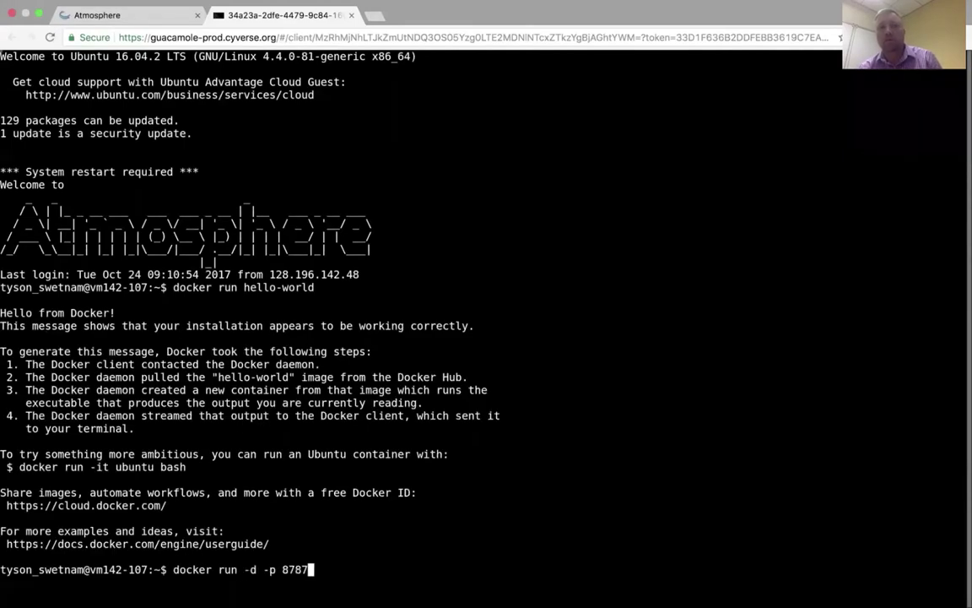
pyautogui.write(':8787')
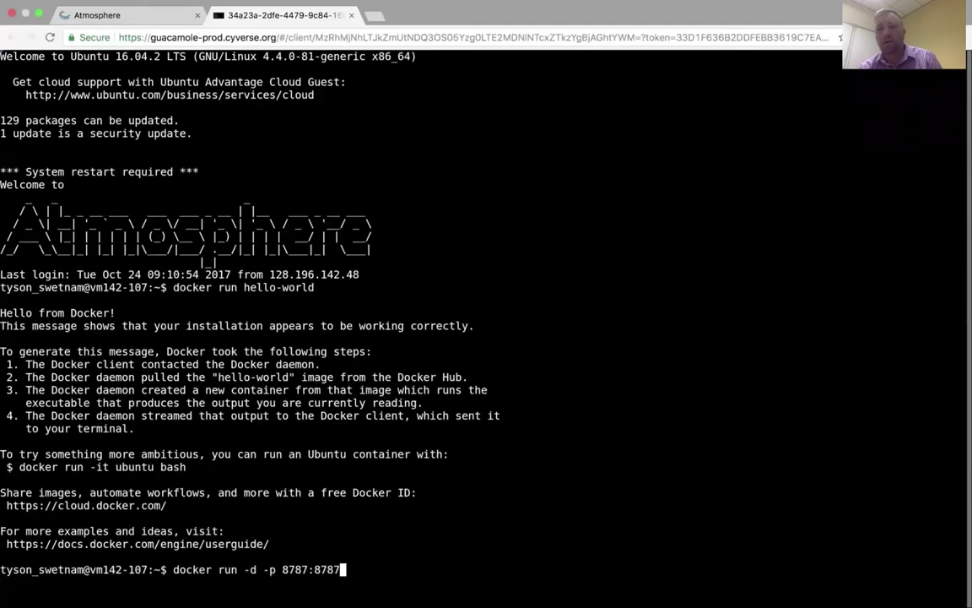
pyautogui.write(' rocker/geospatia')
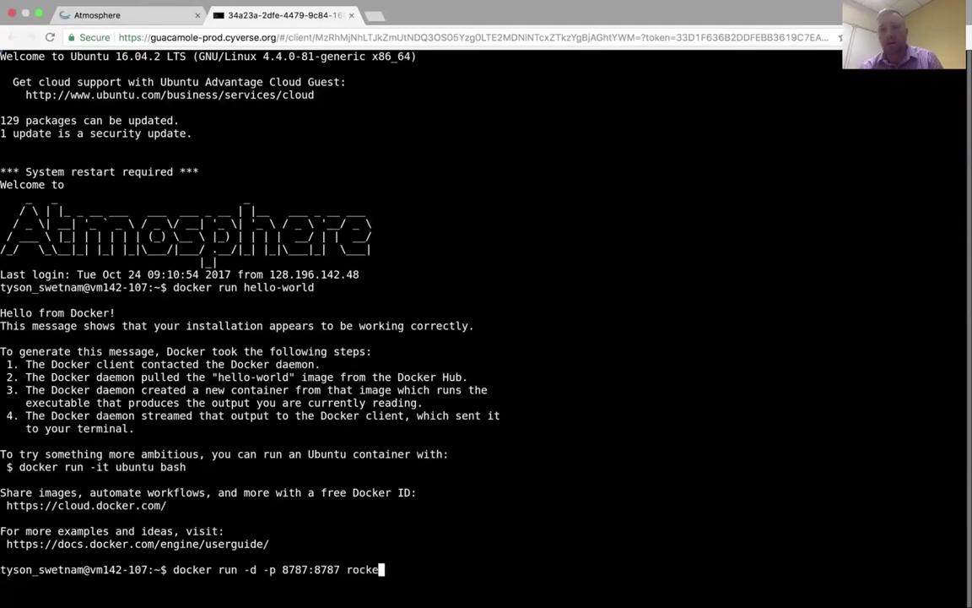
pyautogui.write('l')
pyautogui.press('Return')
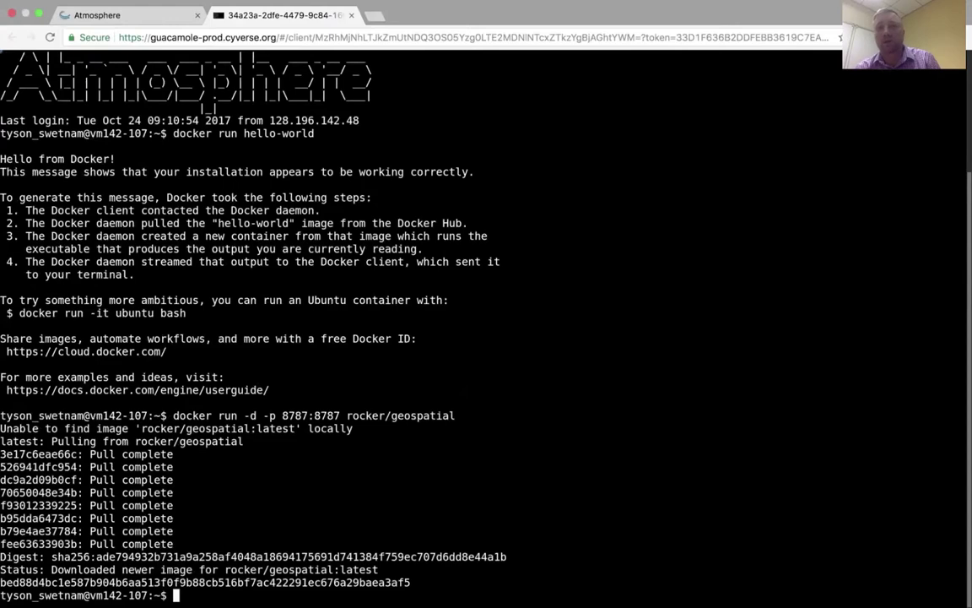
# - Open RStudio Server at the instance IP 128.196.142.107 on port 8787 in a new tab
pyautogui.click(115, 15)
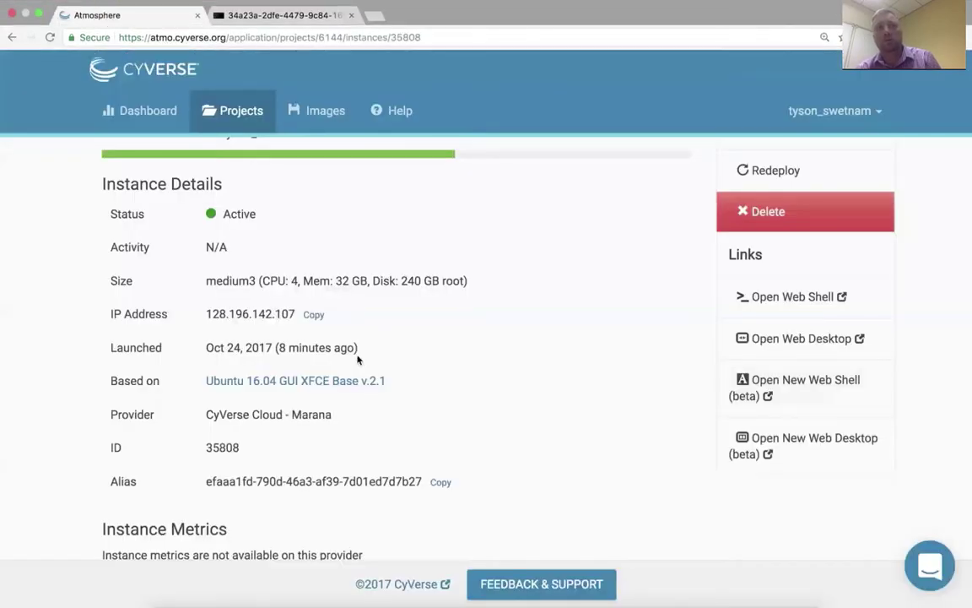
pyautogui.click(315, 317)
pyautogui.click(371, 18)
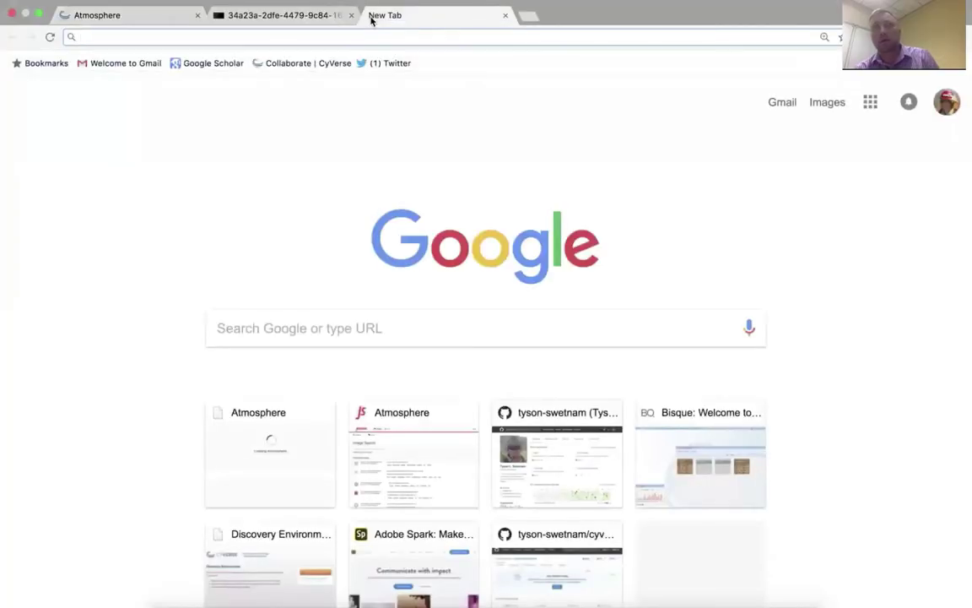
pyautogui.press('super+v')
pyautogui.write(':8787')
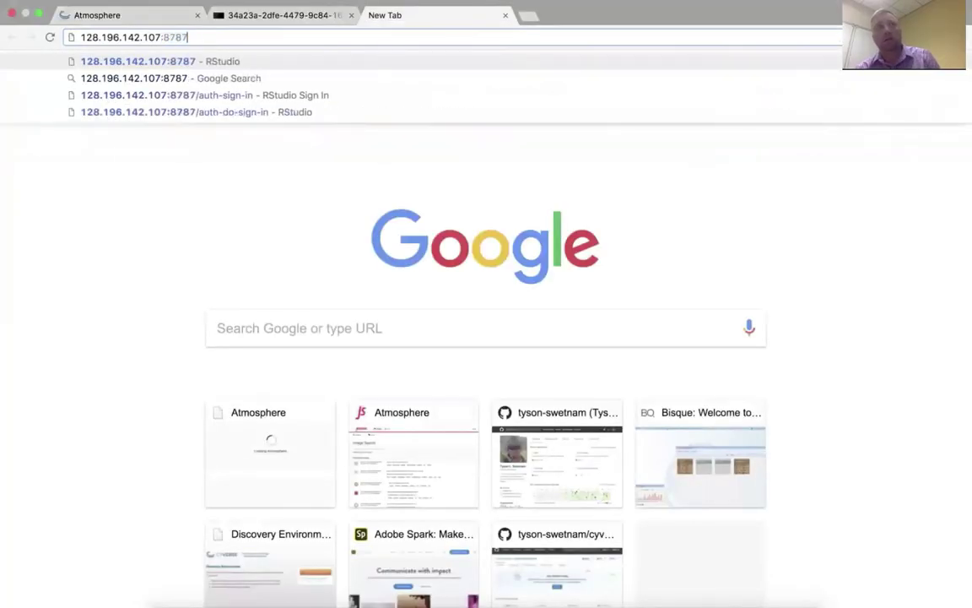
pyautogui.press('Return')
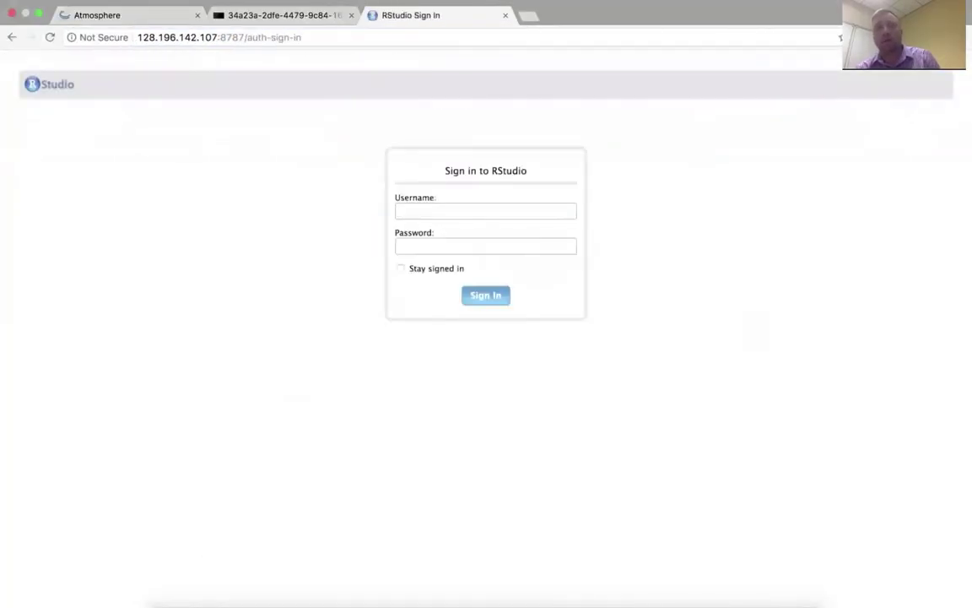
# - Sign in to RStudio Server with username rstudio and its password
pyautogui.press('Tab')
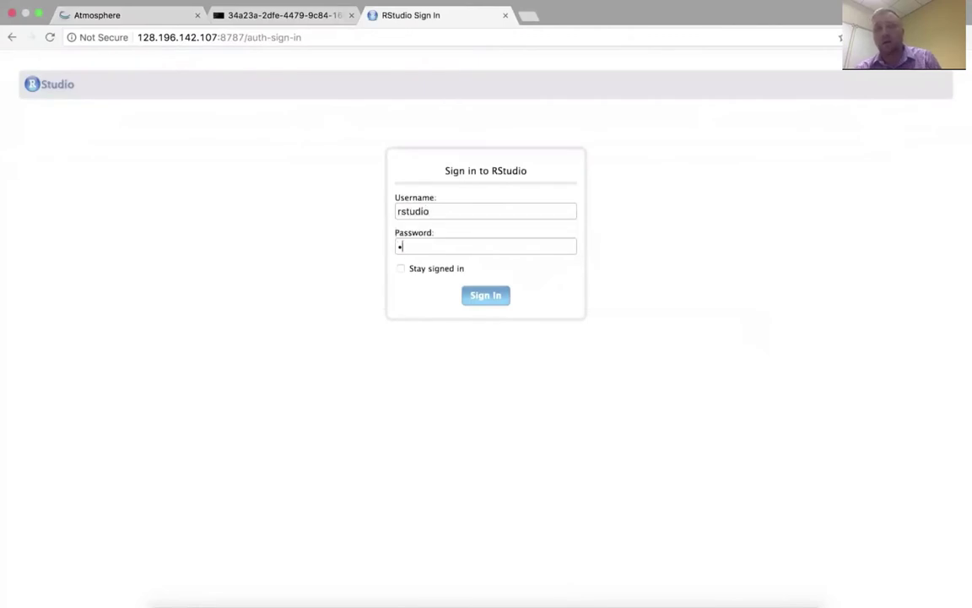
pyautogui.press('Return')
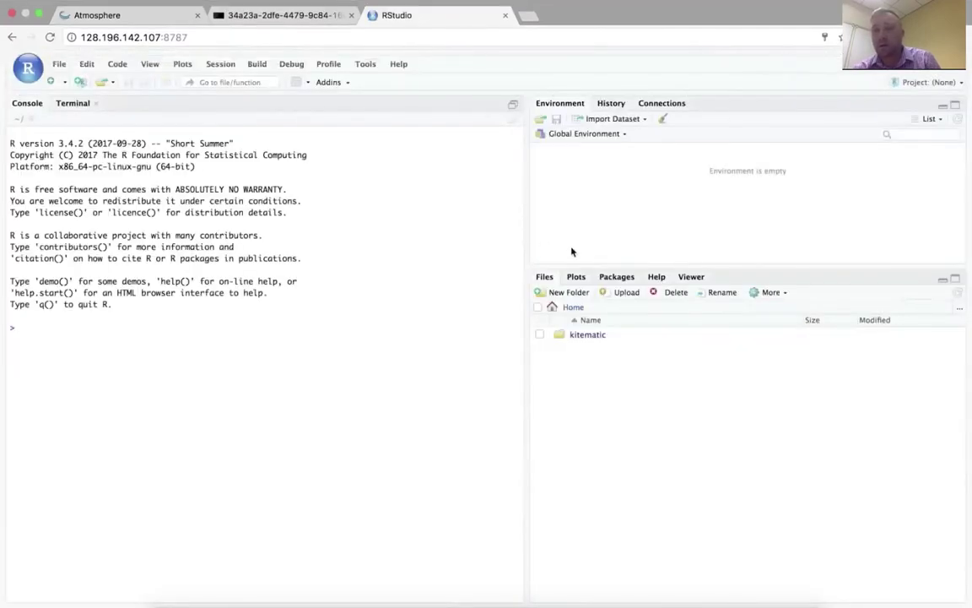
# - Browse the Packages tab's System Library list, including ggplot2, leaflet and mapview
pyautogui.click(616, 278)
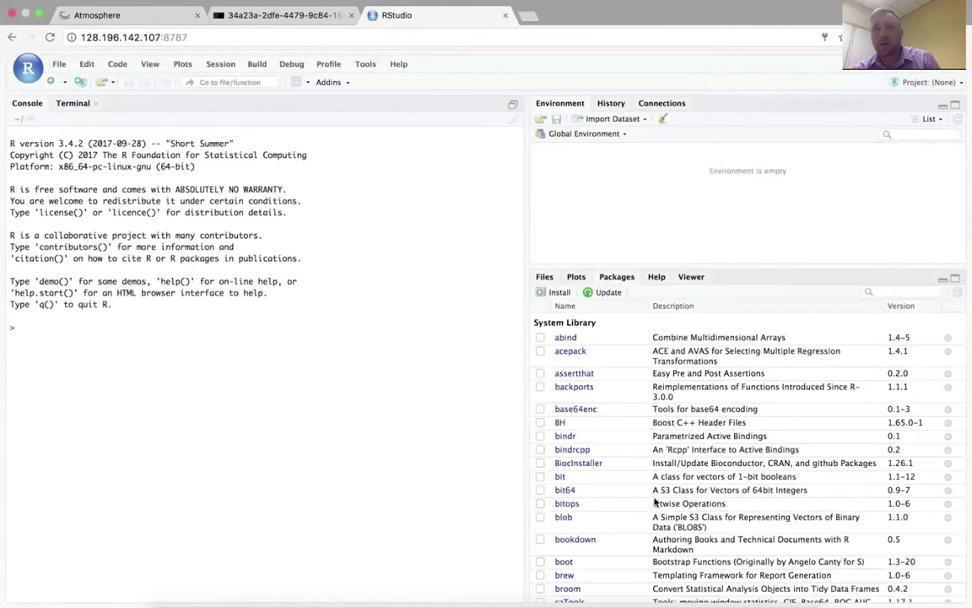
pyautogui.scroll(-5, 654, 500)
pyautogui.scroll(-15, 654, 500)
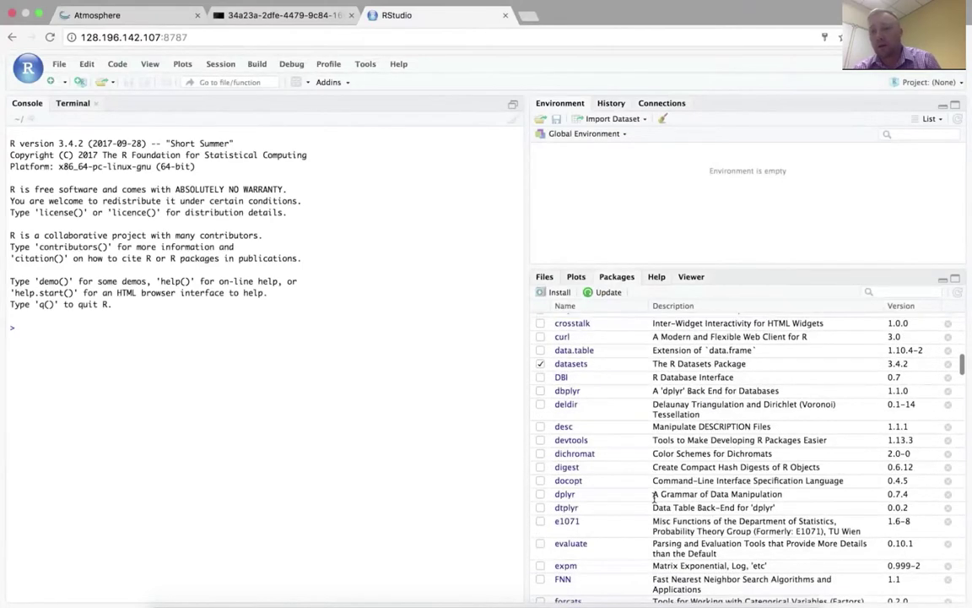
pyautogui.scroll(-1, 654, 498)
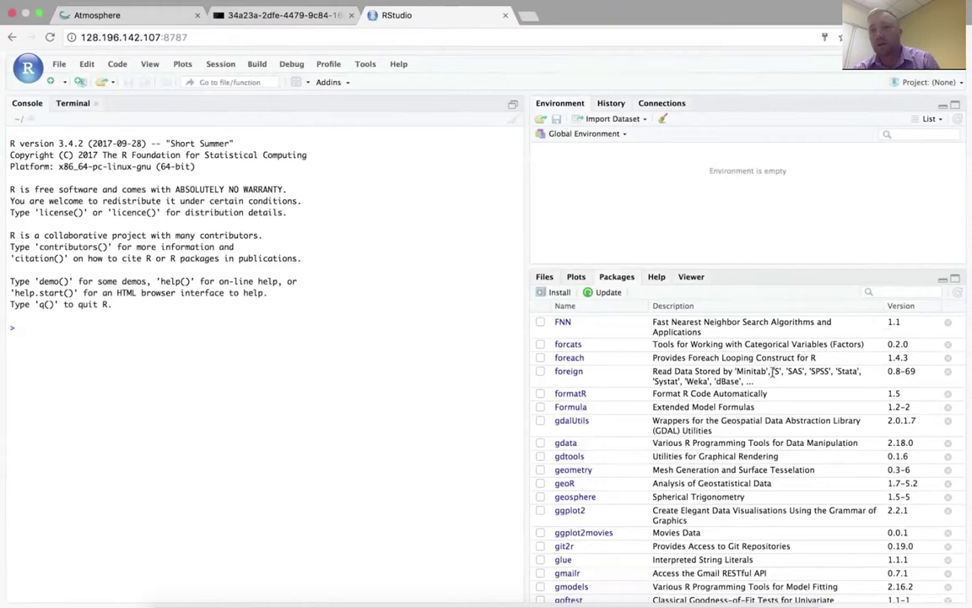
pyautogui.scroll(-5, 785, 386)
pyautogui.scroll(-15, 786, 386)
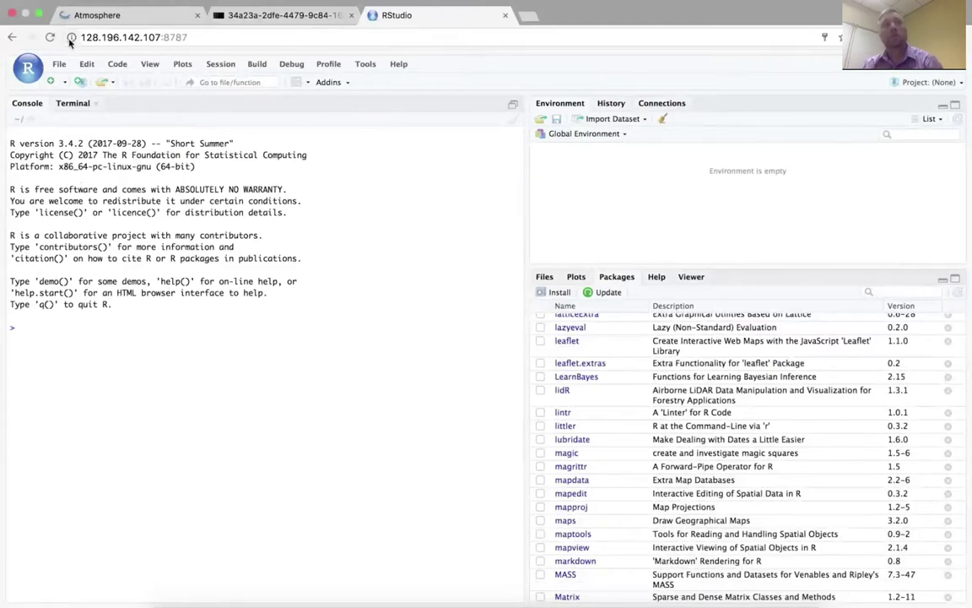
# - Create a new HTML R Markdown document titled 'RStudio example' from the File menu
pyautogui.click(60, 64)
pyautogui.moveTo(88, 80)
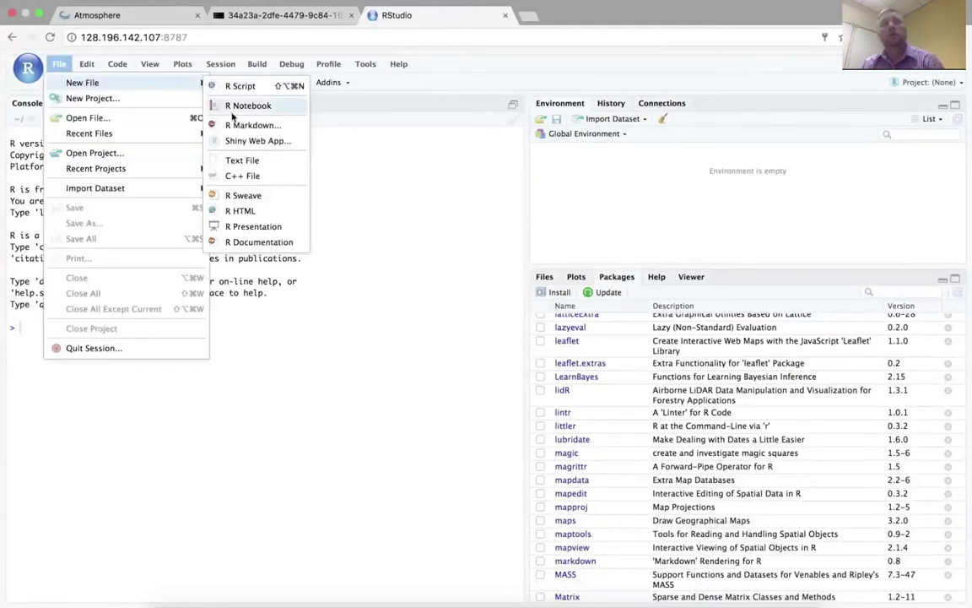
pyautogui.click(258, 127)
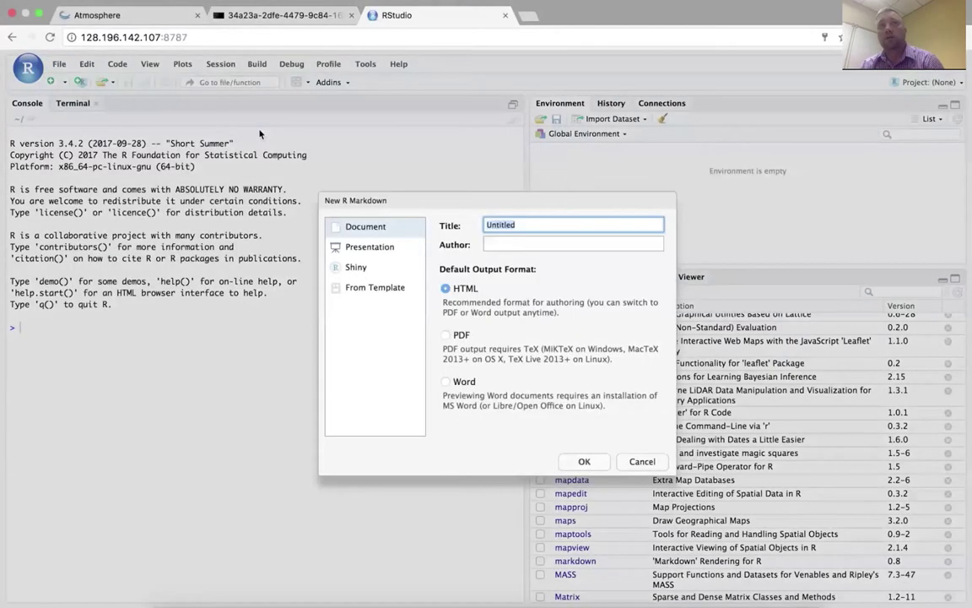
pyautogui.write('RStud')
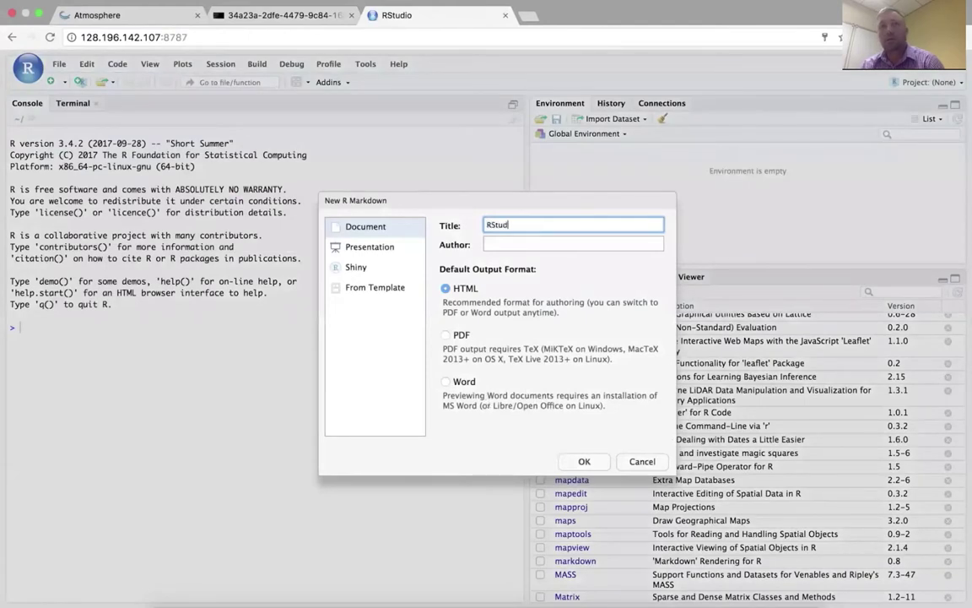
pyautogui.write('io example')
pyautogui.click(578, 461)
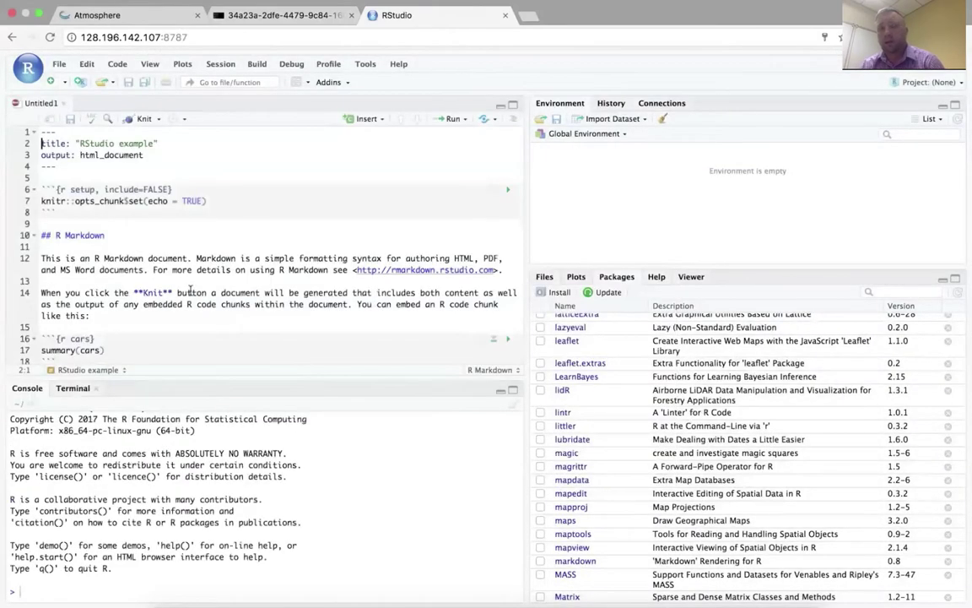
pyautogui.scroll(-4, 190, 291)
pyautogui.scroll(4, 189, 291)
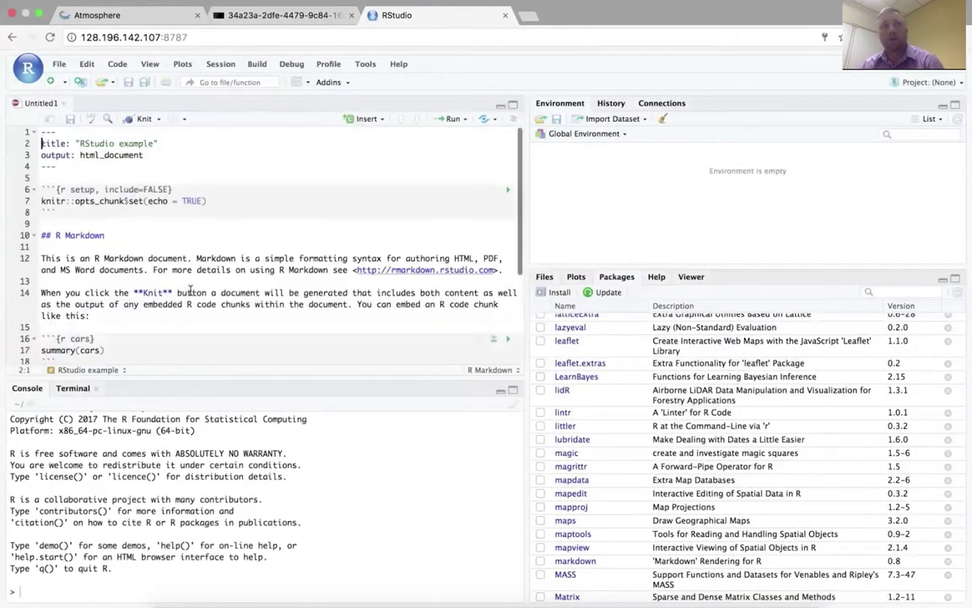
# - Exit full-screen playback of the YouTube demo video
pyautogui.moveTo(189, 284)
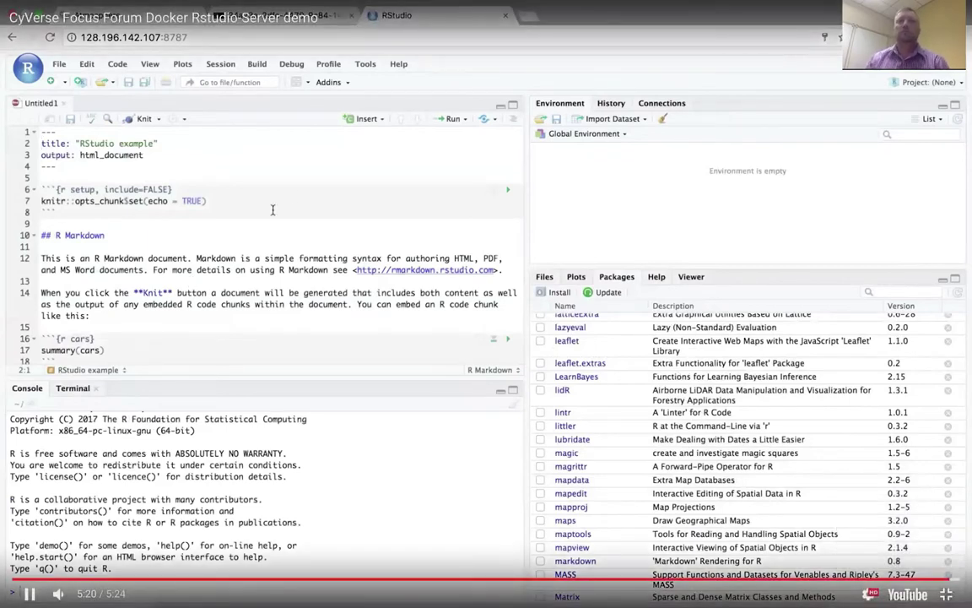
pyautogui.moveTo(456, 25)
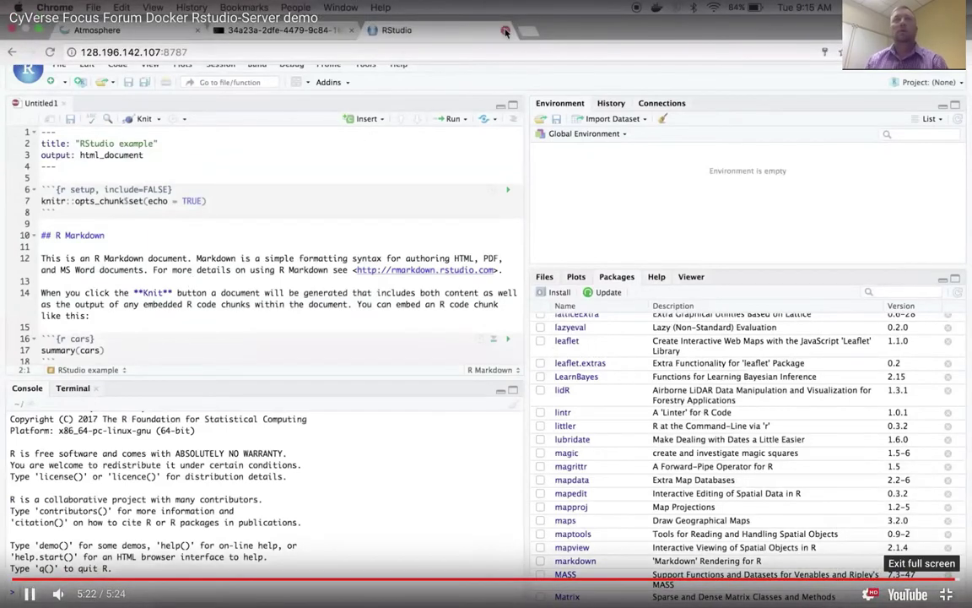
pyautogui.press('Escape')
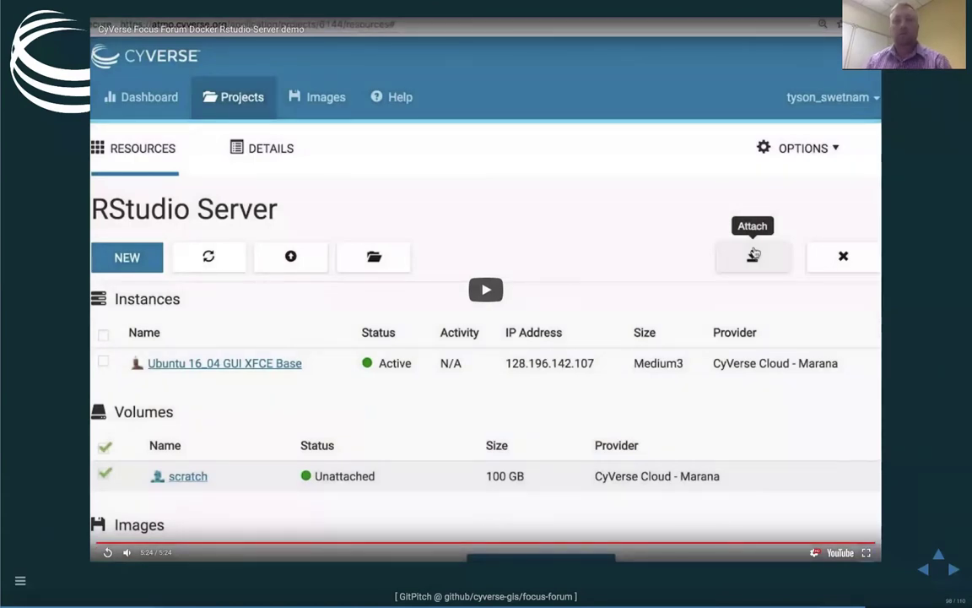
# - Replay the demo video from the start and skip it ahead to 0:15
pyautogui.press('f')
pyautogui.press('space')
pyautogui.press('space')
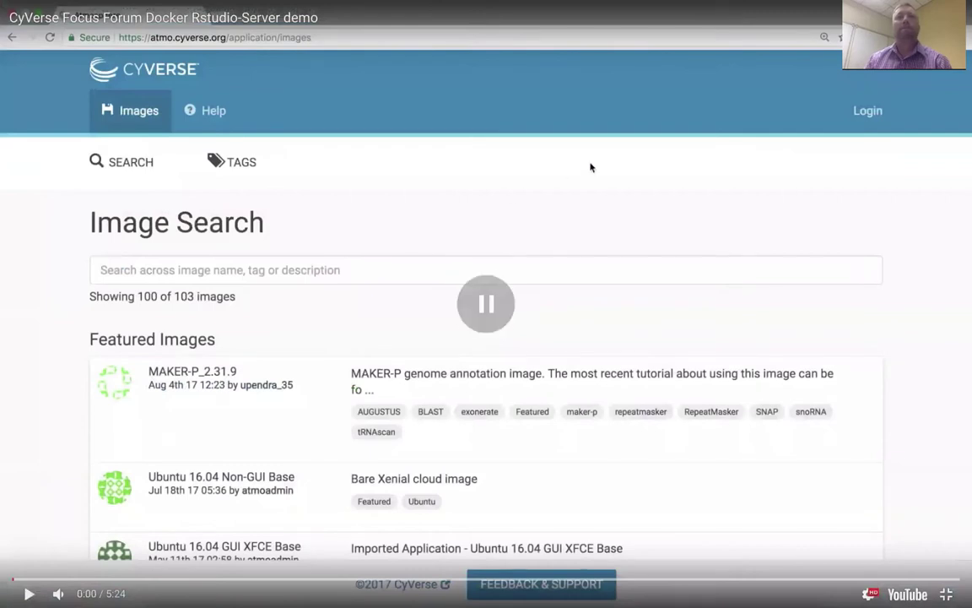
pyautogui.press('Right')
pyautogui.press('Right')
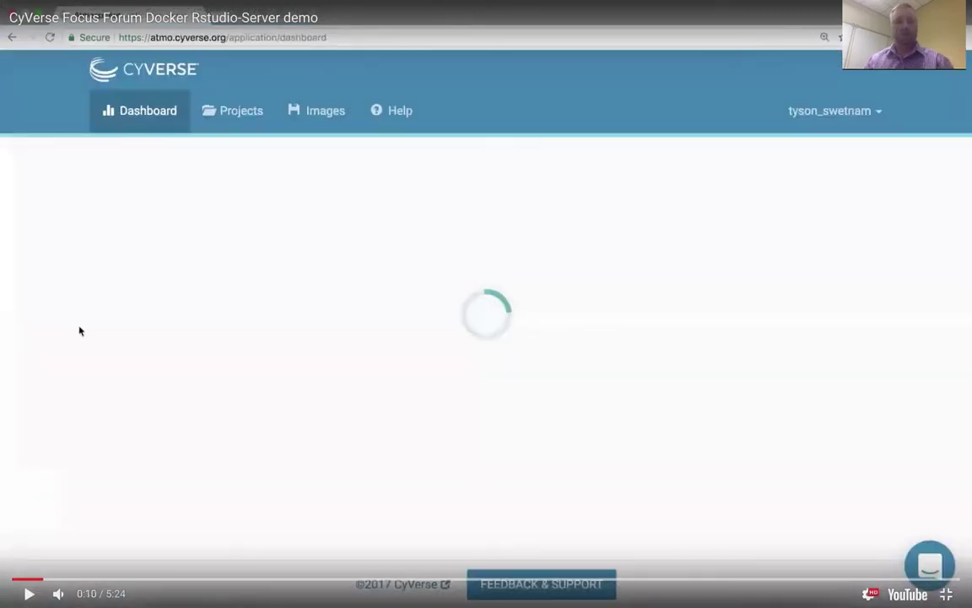
pyautogui.press('f')
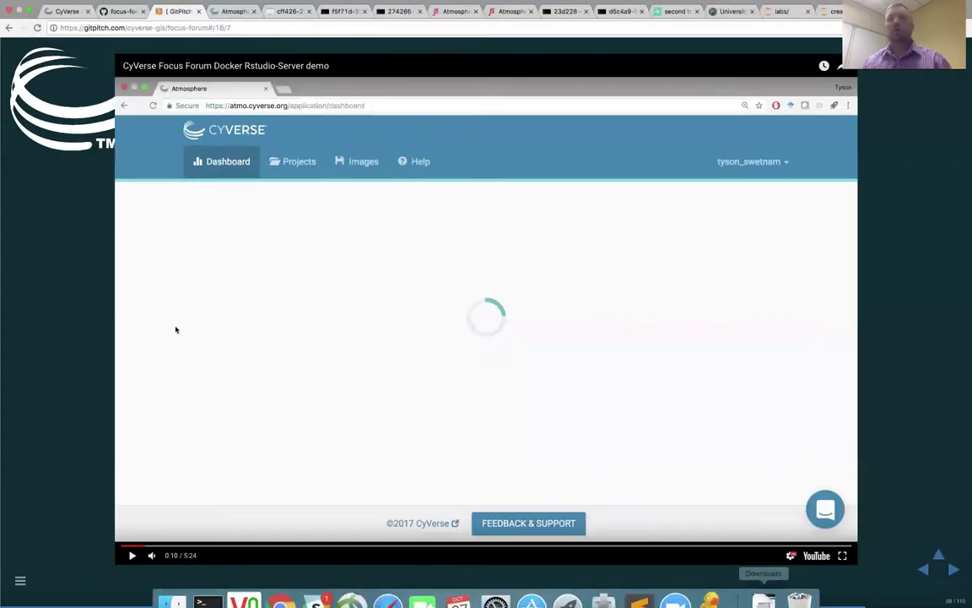
pyautogui.press('Right')
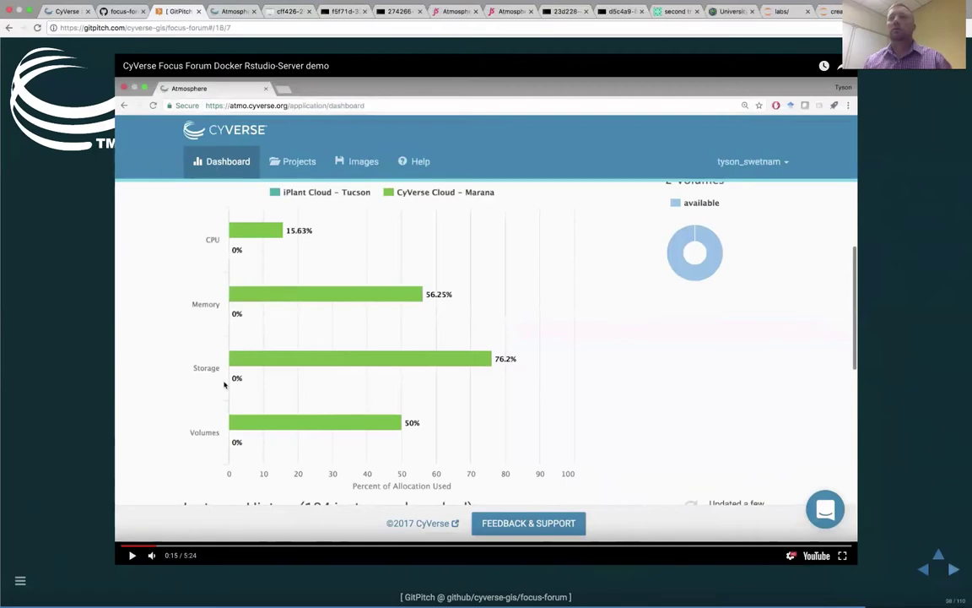
pyautogui.press('Right')
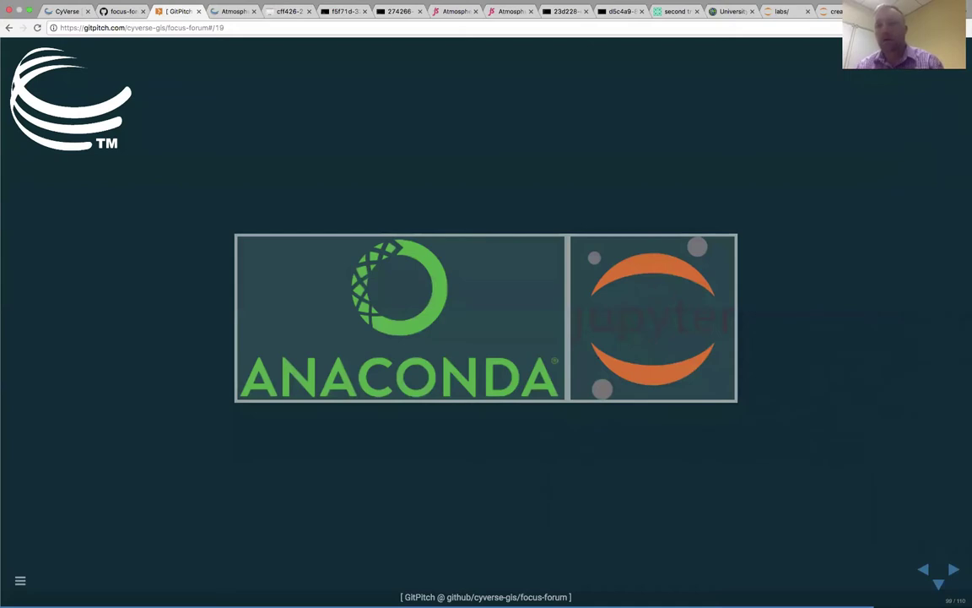
# - Step through the Anaconda and Jupyter command slide, including the ownership-change step, to the Docker and globe slide
pyautogui.press('Down')
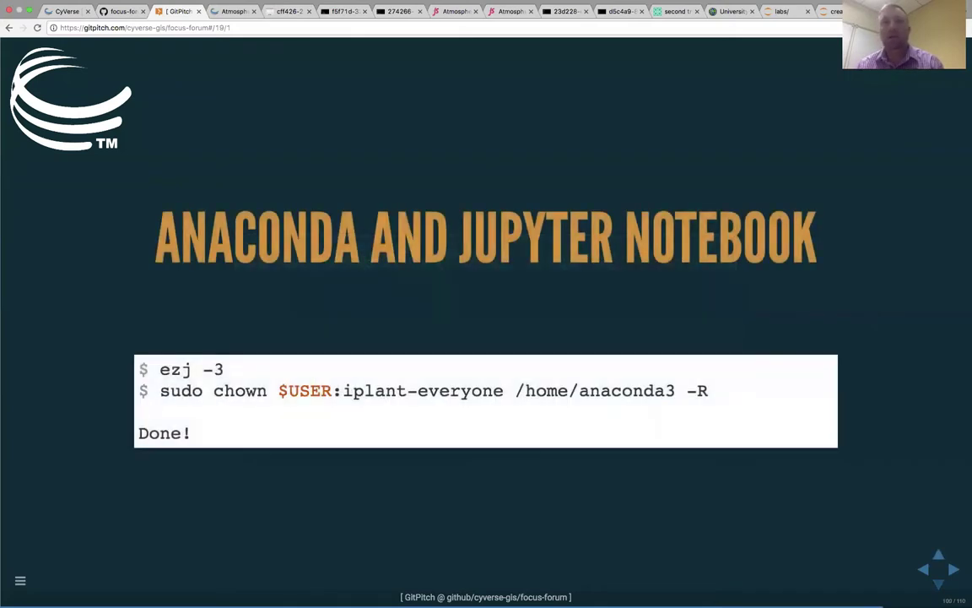
pyautogui.press('Down')
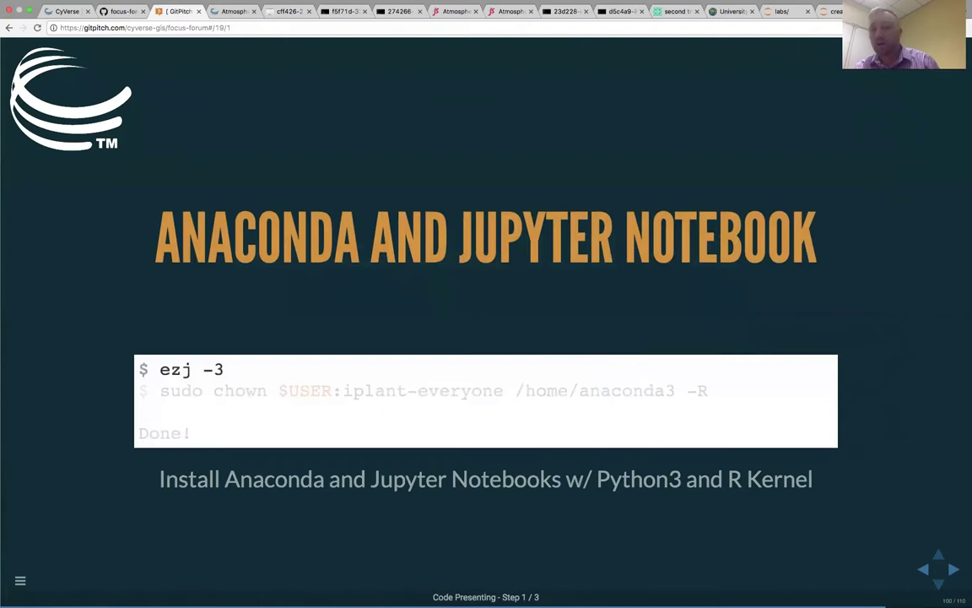
pyautogui.press('Down')
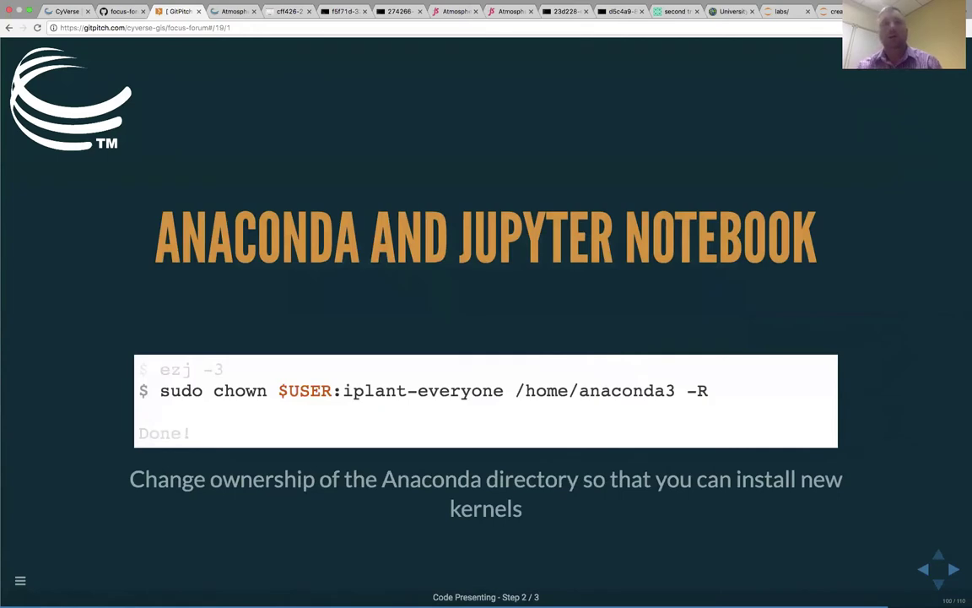
pyautogui.press('Right')
pyautogui.press('Right')
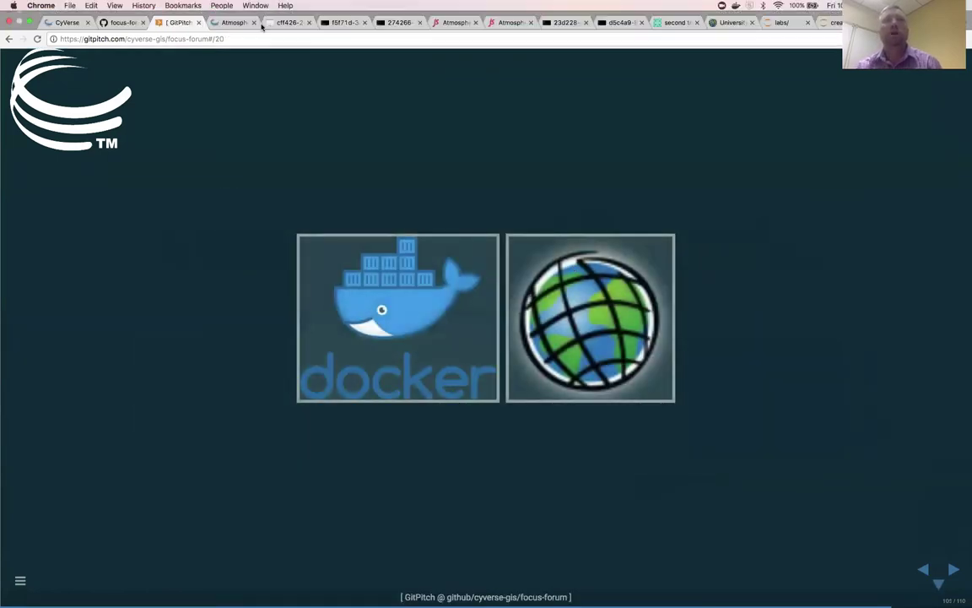
# - On the remote desktop, list resolutions with xrandr, set 1920x1080 with xrandr -s, and close the terminal
pyautogui.click(285, 23)
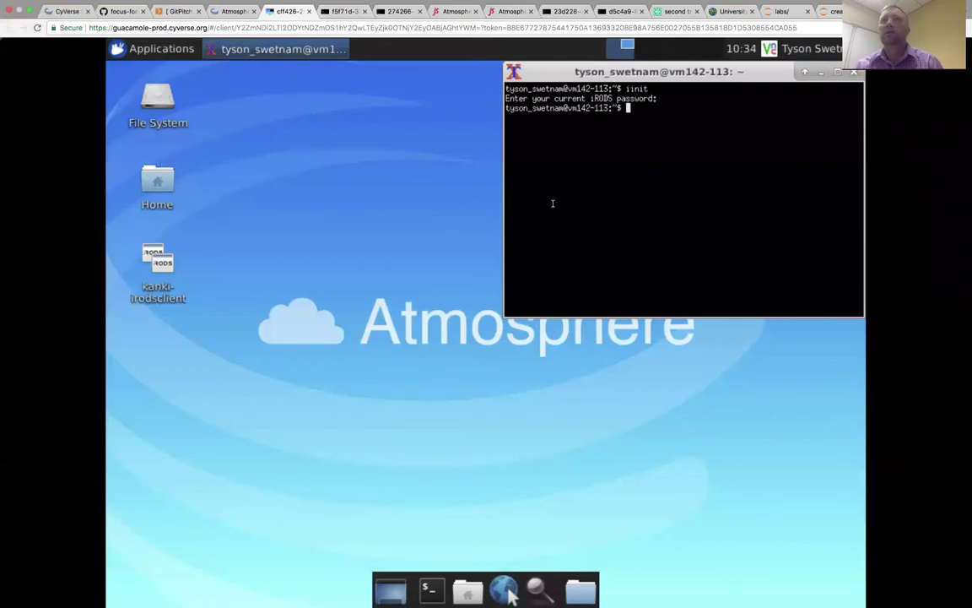
pyautogui.write('xr')
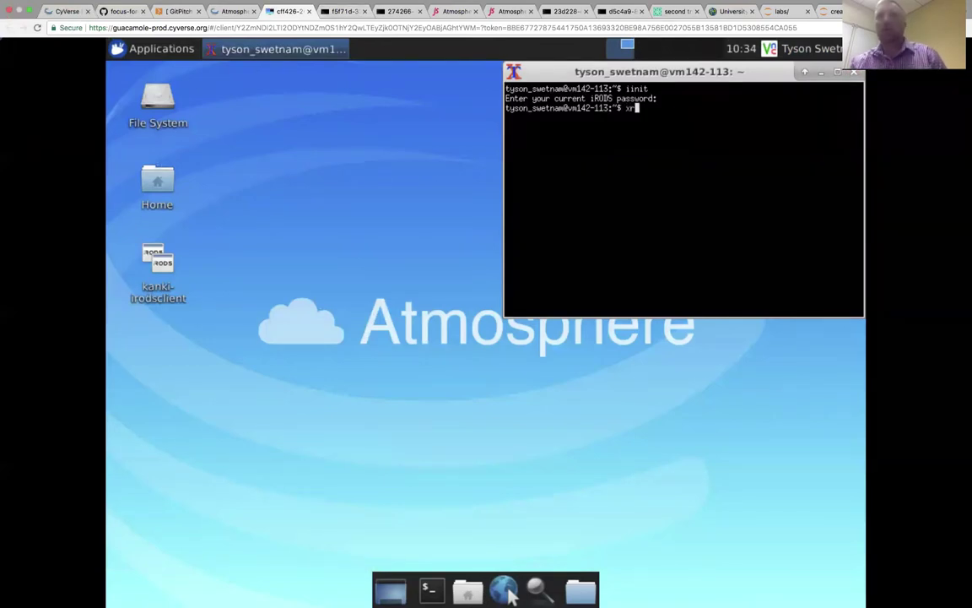
pyautogui.write('andrs')
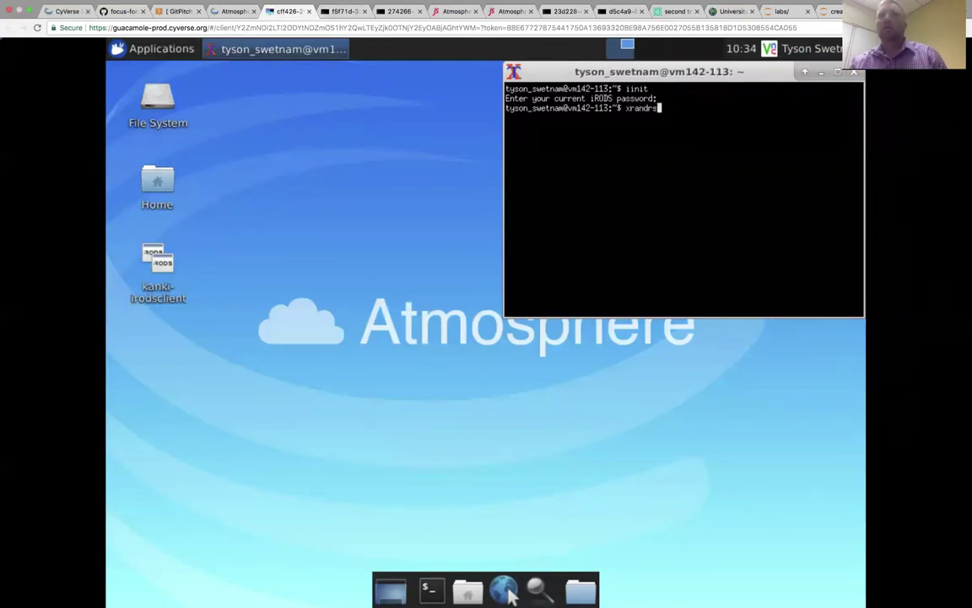
pyautogui.press('BackSpace')
pyautogui.press('Return')
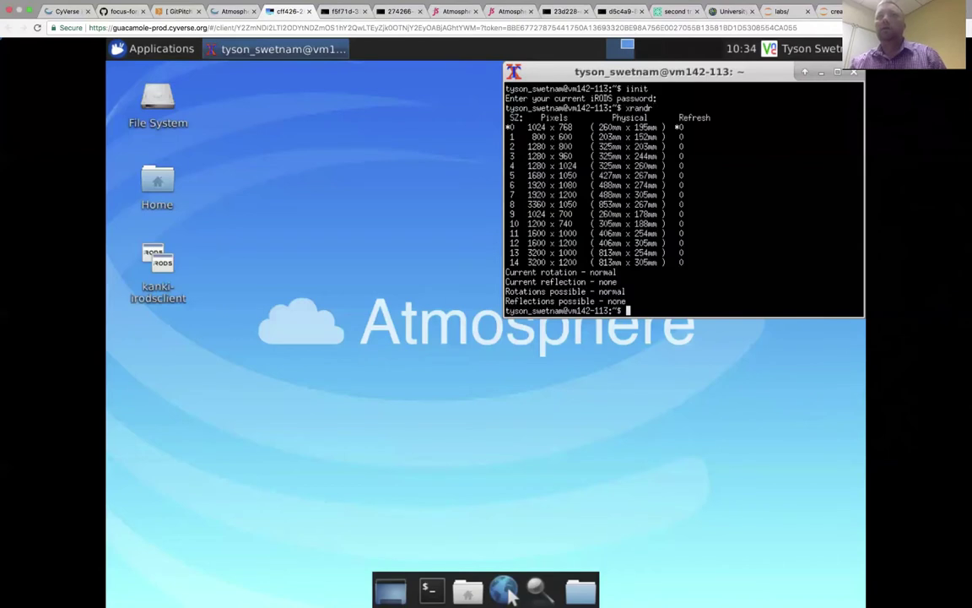
pyautogui.write('xrandr -s 1')
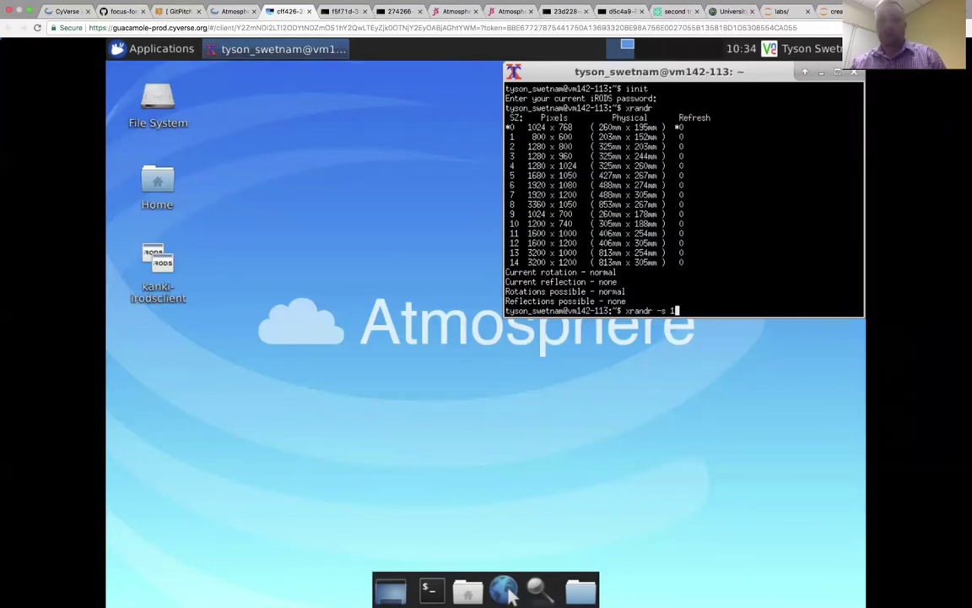
pyautogui.write('920x1080')
pyautogui.press('Return')
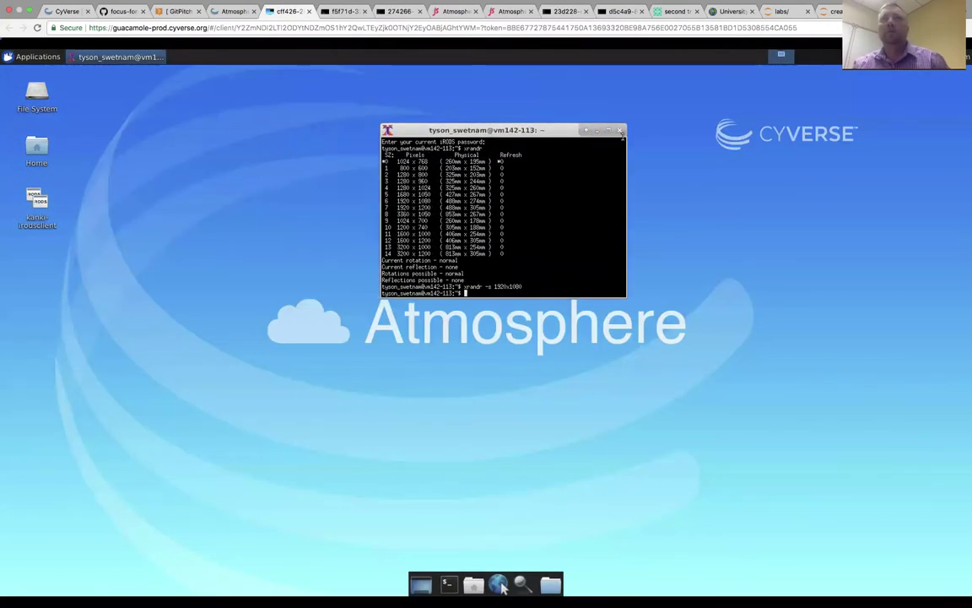
pyautogui.click(621, 132)
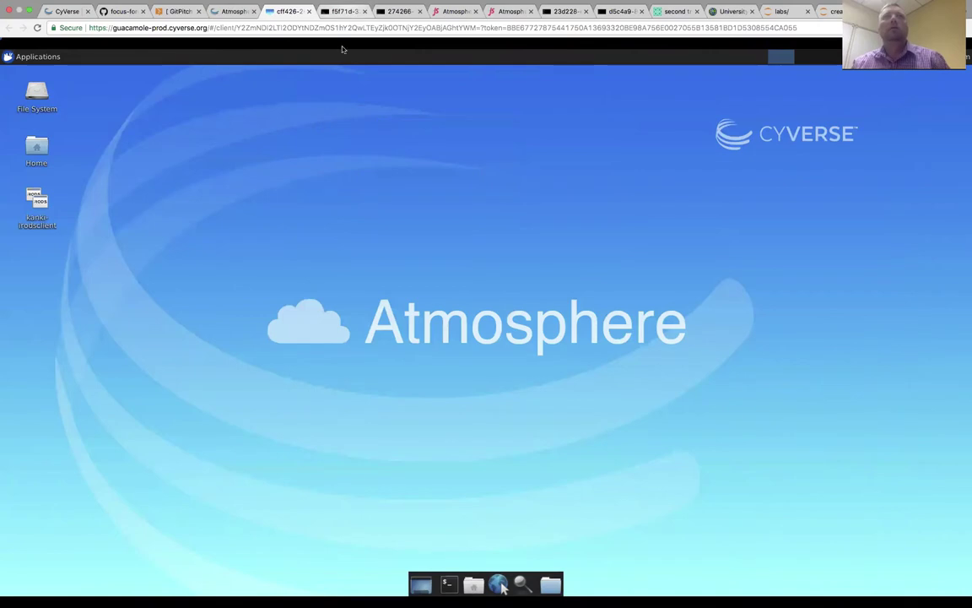
# - Launch QGIS Desktop from the desktop's Applications > Education menu and dismiss the startup tips
pyautogui.rightClick(358, 156)
pyautogui.moveTo(451, 297)
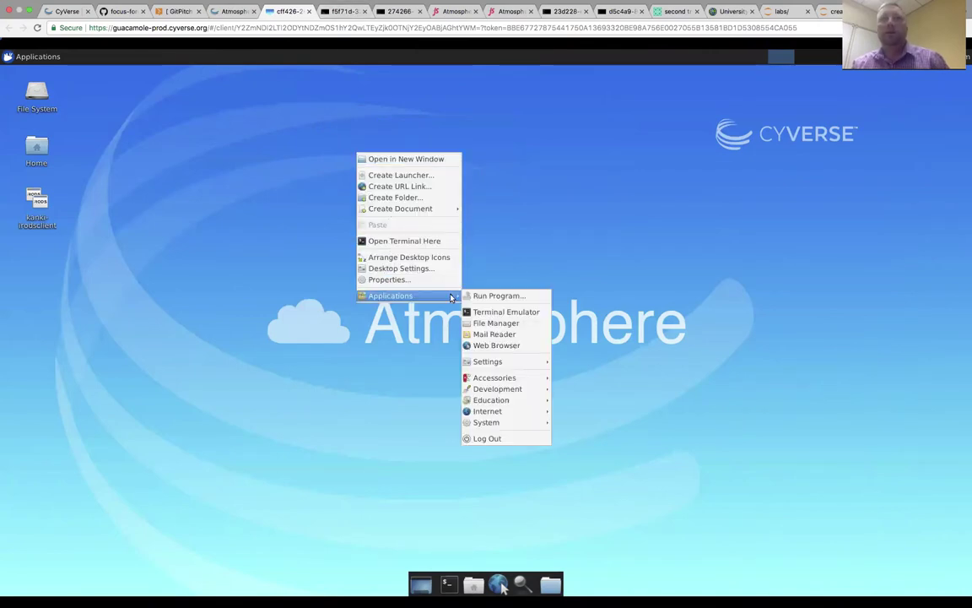
pyautogui.moveTo(523, 401)
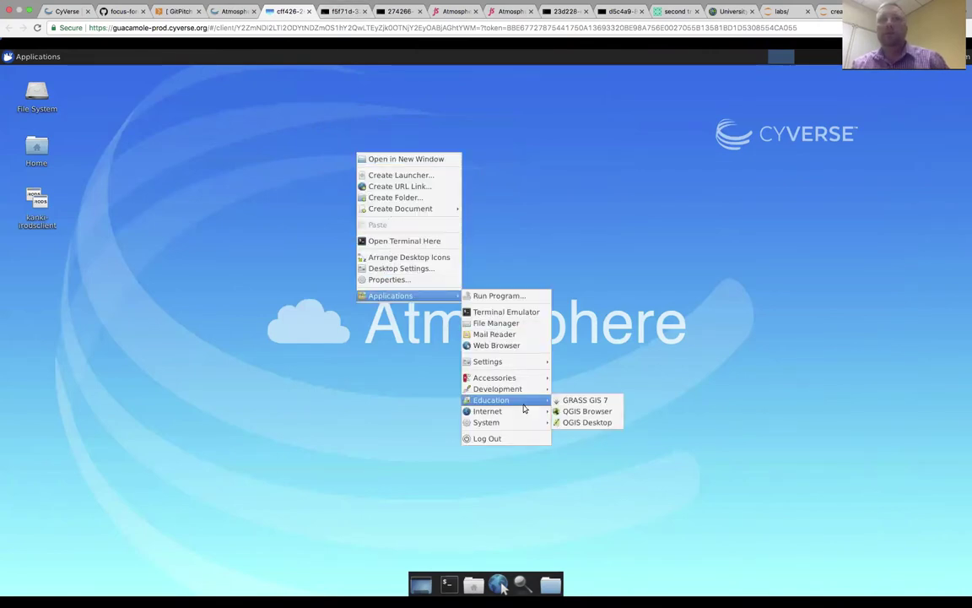
pyautogui.click(583, 423)
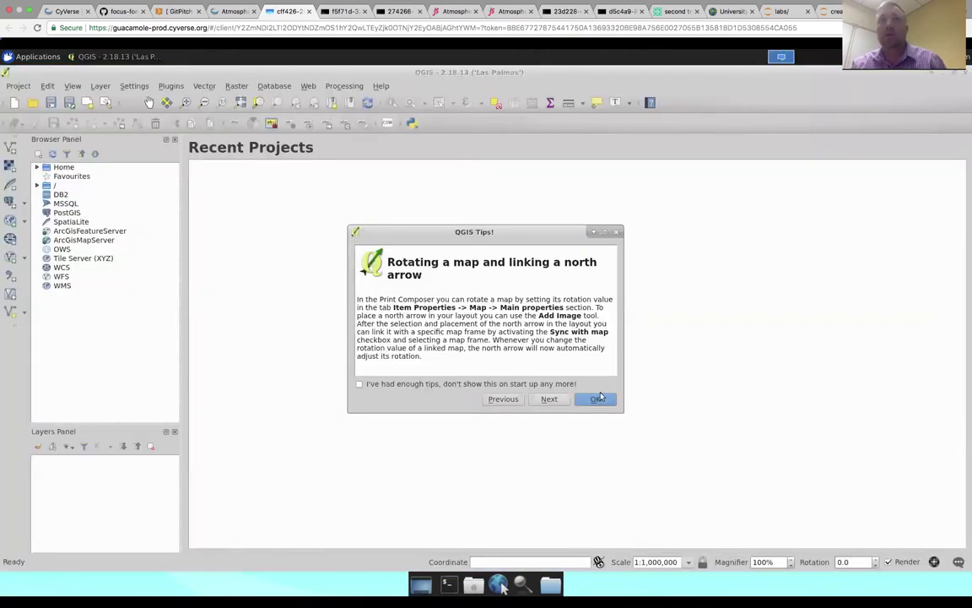
pyautogui.click(601, 400)
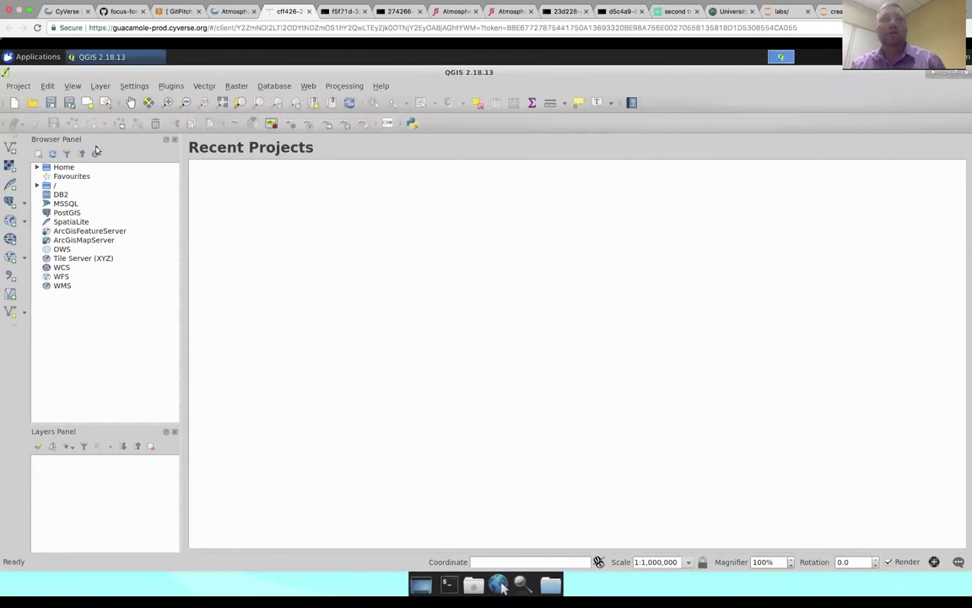
# - Add aspect, beam_rad_10_day100, dem and slope .tif rasters from Home > Downloads as map layers
pyautogui.click(60, 167)
pyautogui.doubleClick(59, 167)
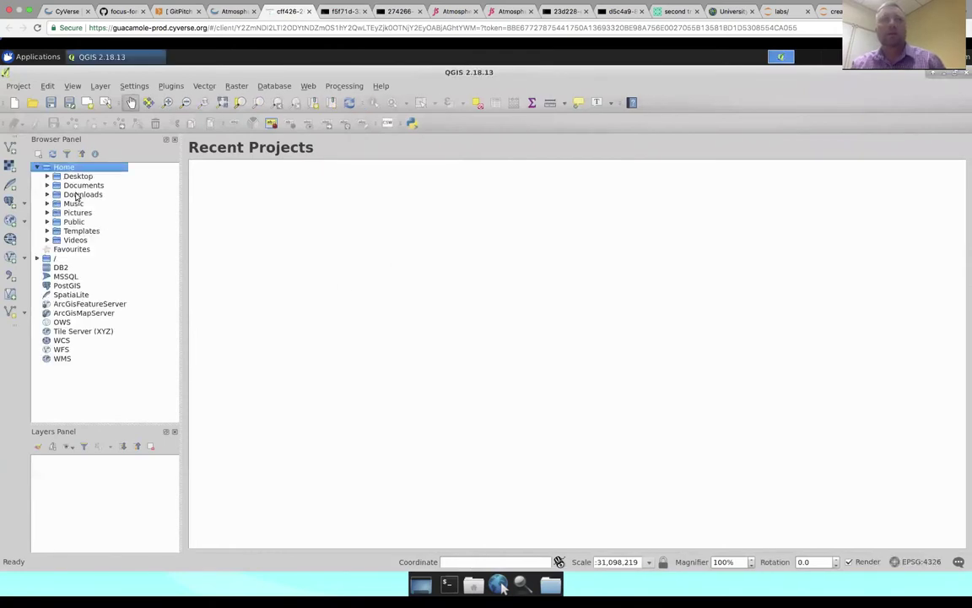
pyautogui.doubleClick(74, 194)
pyautogui.click(80, 203)
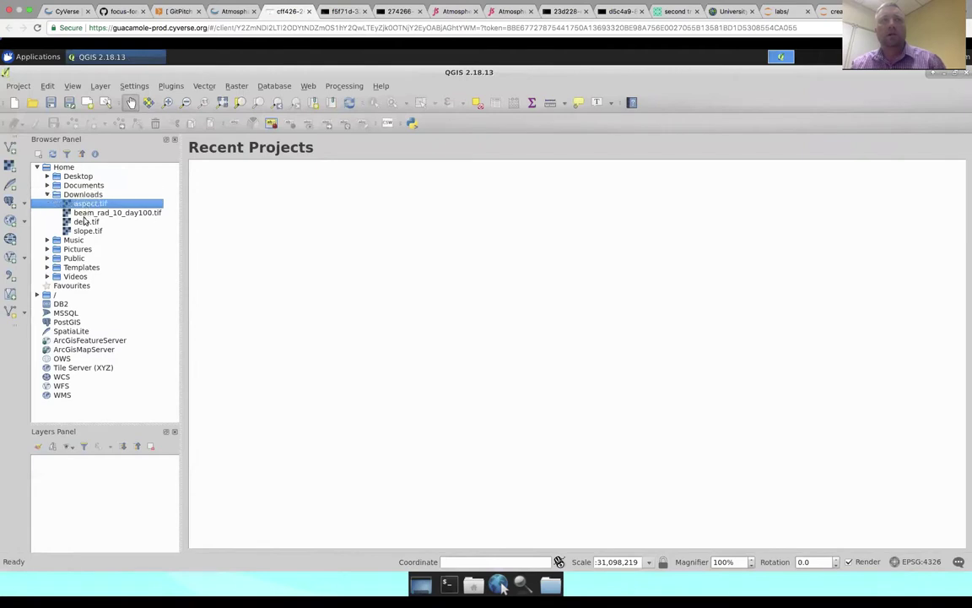
pyautogui.keyDown('shift'); pyautogui.click(82, 231); pyautogui.keyUp('shift')
pyautogui.moveTo(83, 231); pyautogui.dragTo(306, 292)
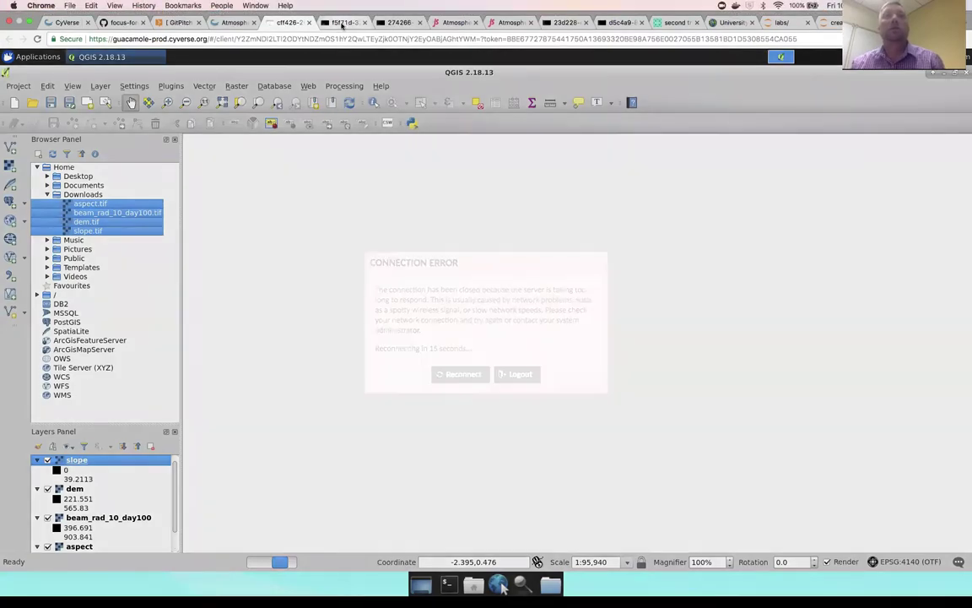
# - Reconnect the dropped QGIS remote session, then bring up the Jupyter server log tab
pyautogui.click(342, 23)
pyautogui.click(287, 22)
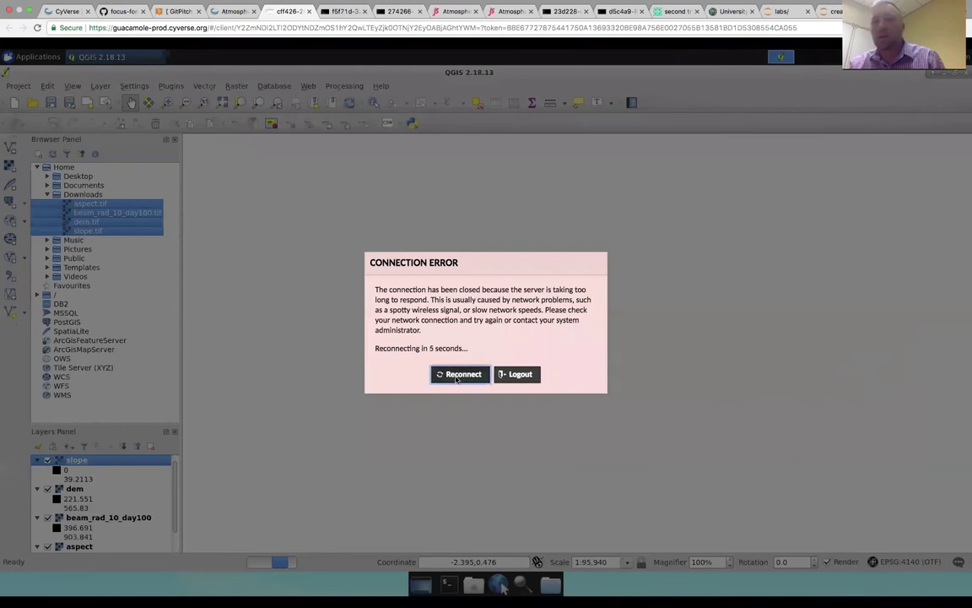
pyautogui.click(456, 374)
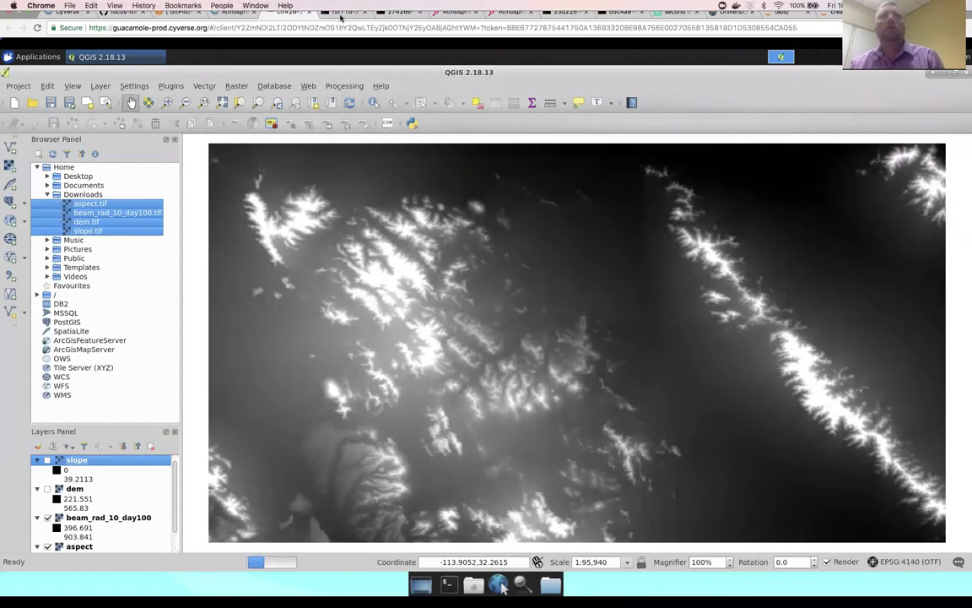
pyautogui.click(341, 23)
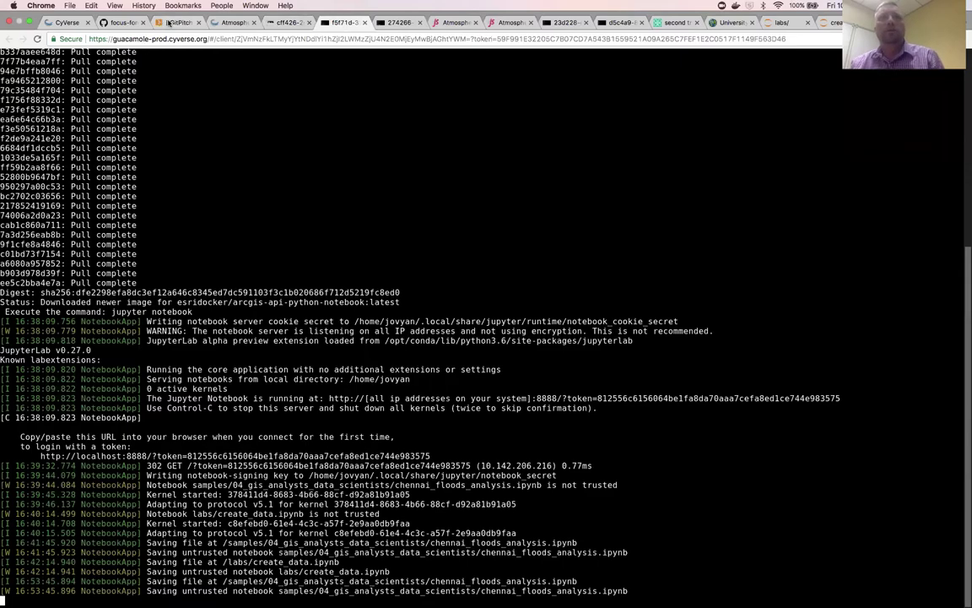
# - Cycle through the presentation, server log, VM terminal and QGIS tabs, ending on the Jupyter labs file list
pyautogui.click(169, 23)
pyautogui.press('Right')
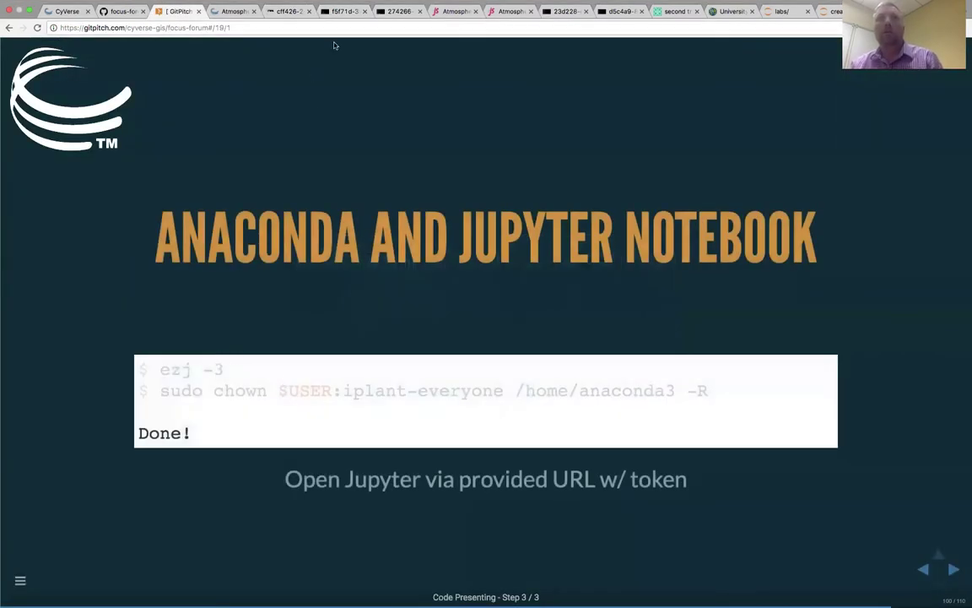
pyautogui.click(338, 11)
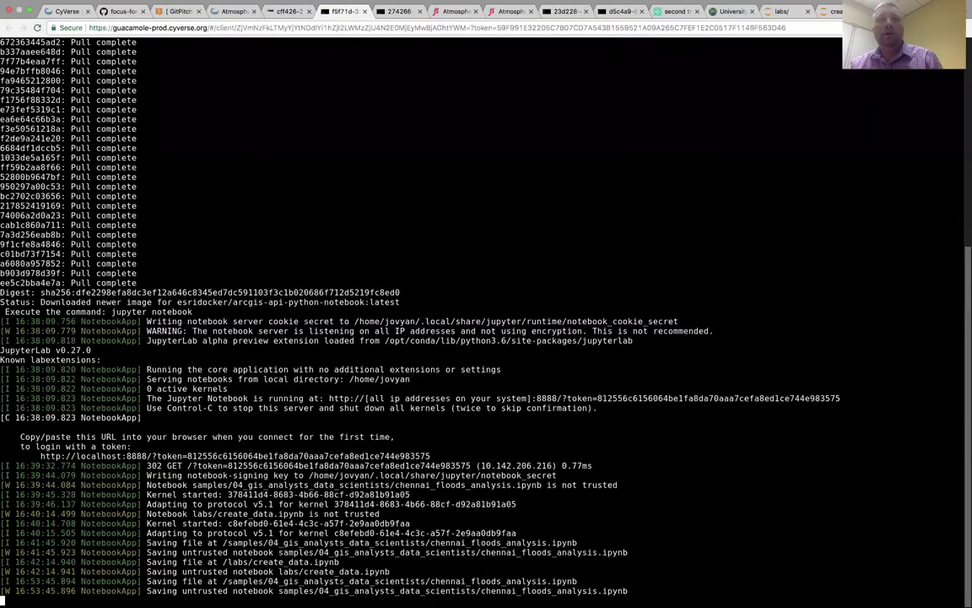
pyautogui.click(401, 12)
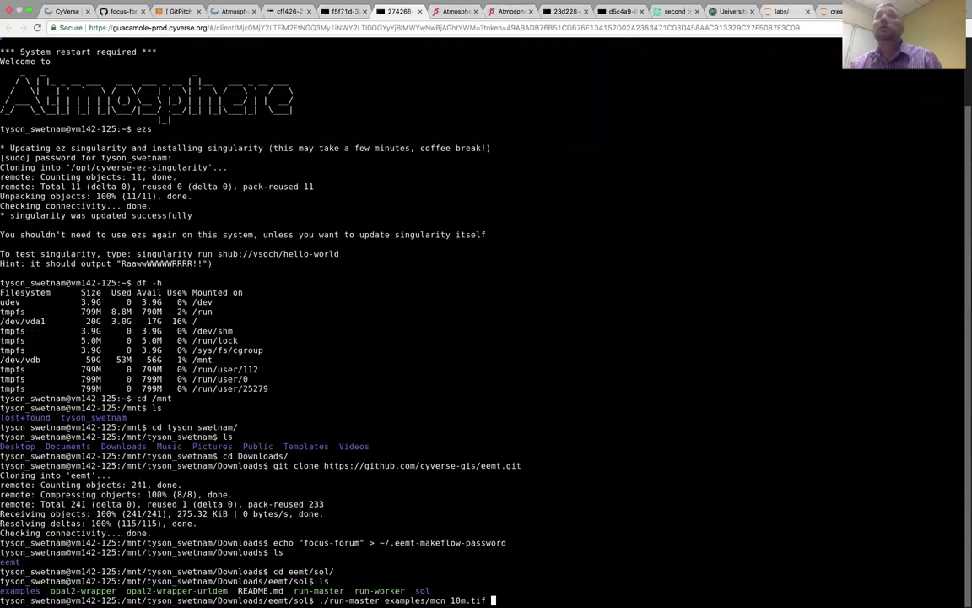
pyautogui.click(566, 12)
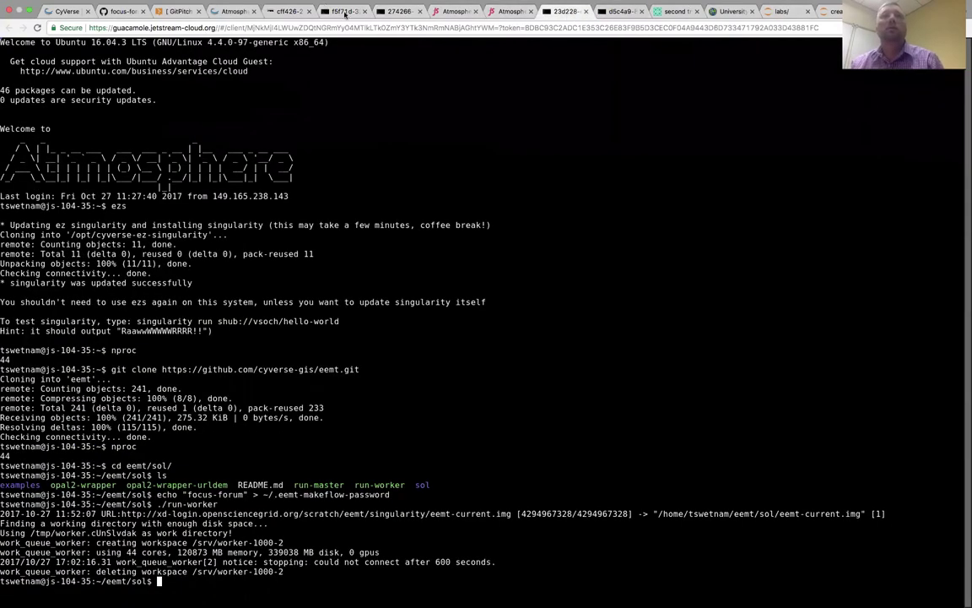
pyautogui.click(285, 11)
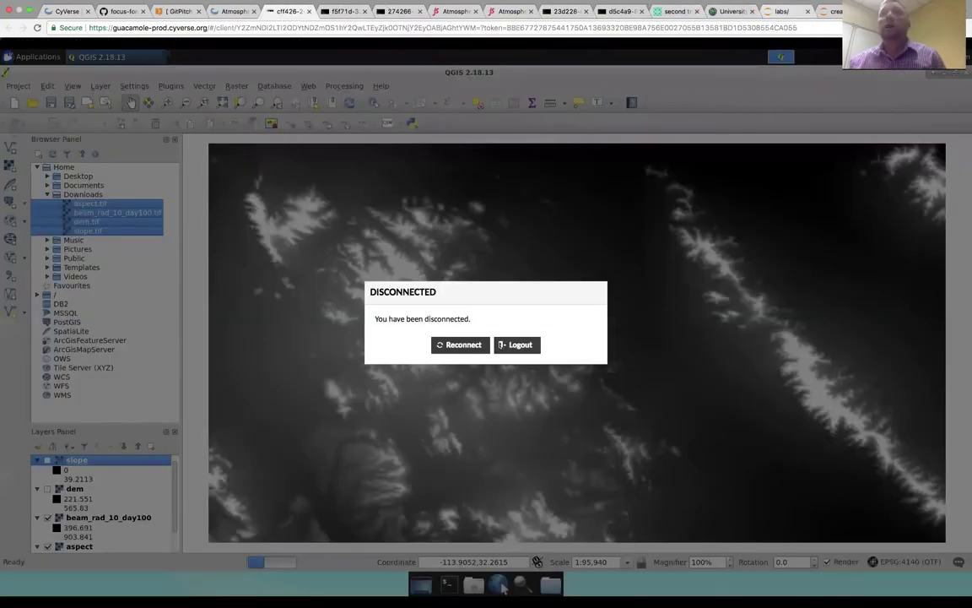
pyautogui.click(778, 11)
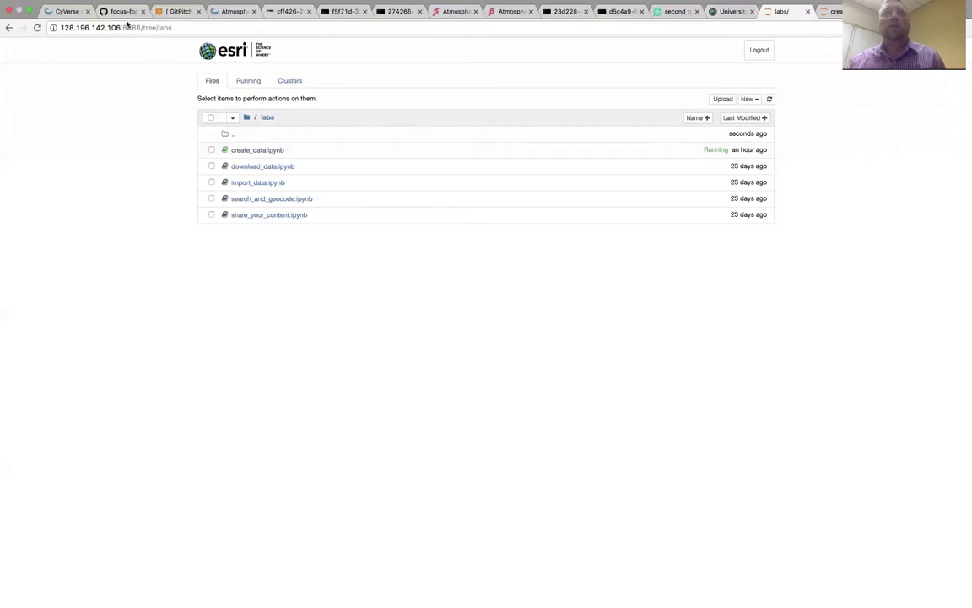
# - Walk the DOCKER + JUPYTER + ARCPY slide's code through the usermod and exit lines, then switch to the remote terminal
pyautogui.click(156, 12)
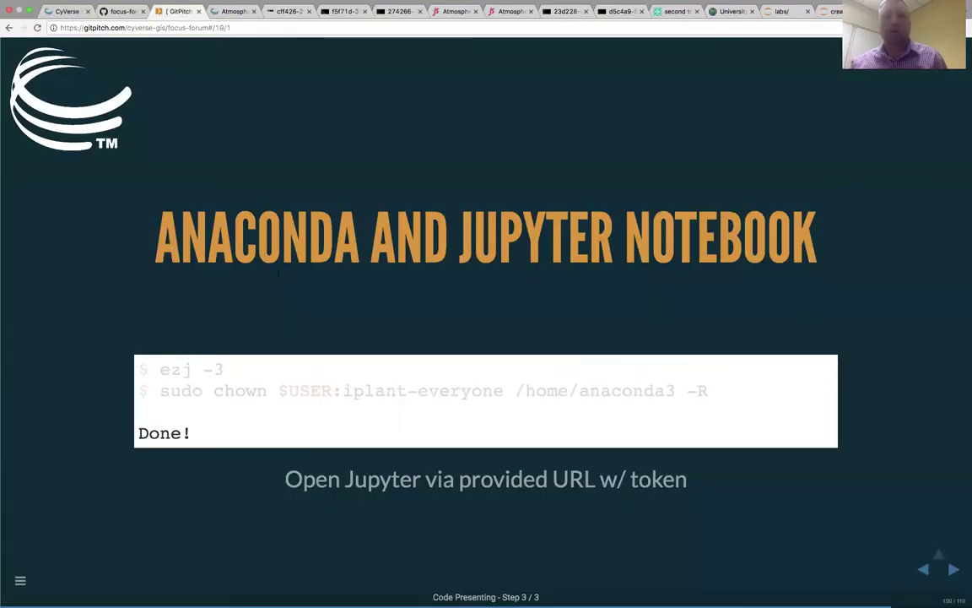
pyautogui.press('Right')
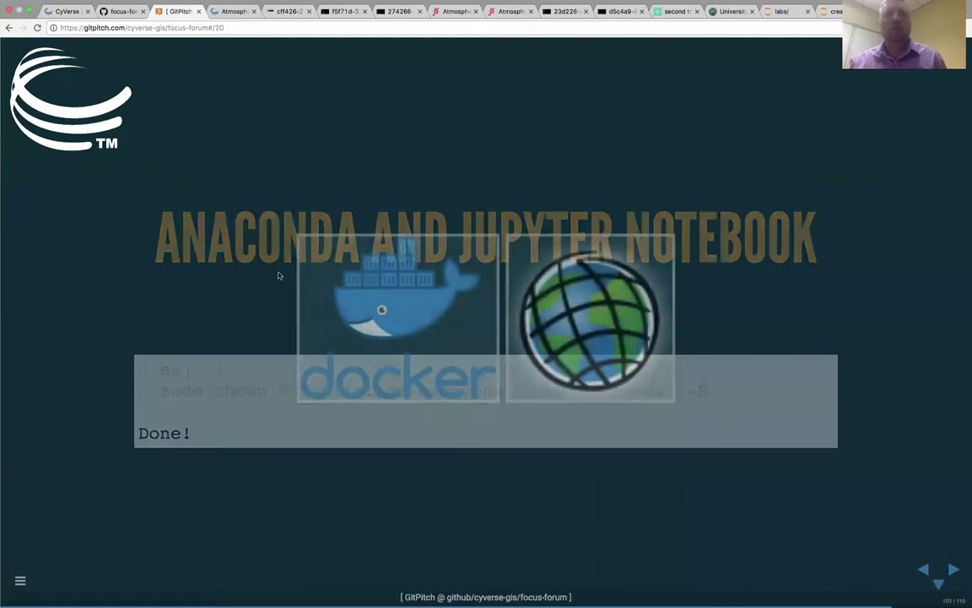
pyautogui.press('Down')
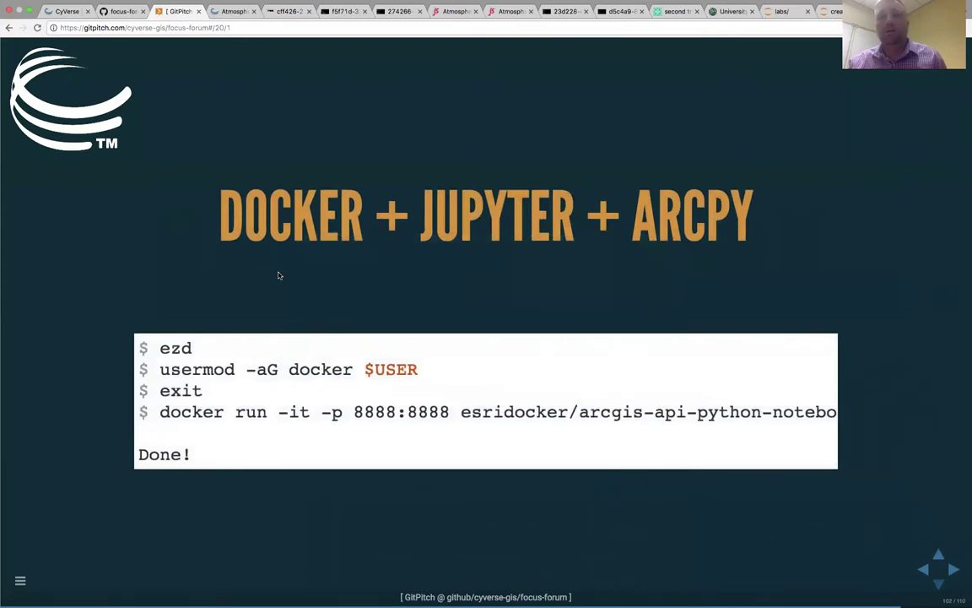
pyautogui.press('Down')
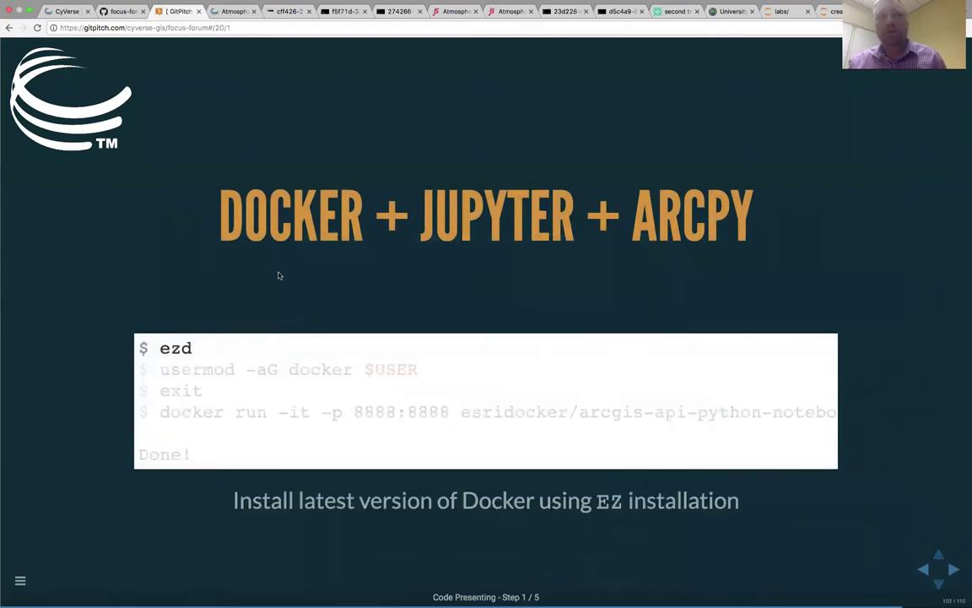
pyautogui.press('Down')
pyautogui.press('Down')
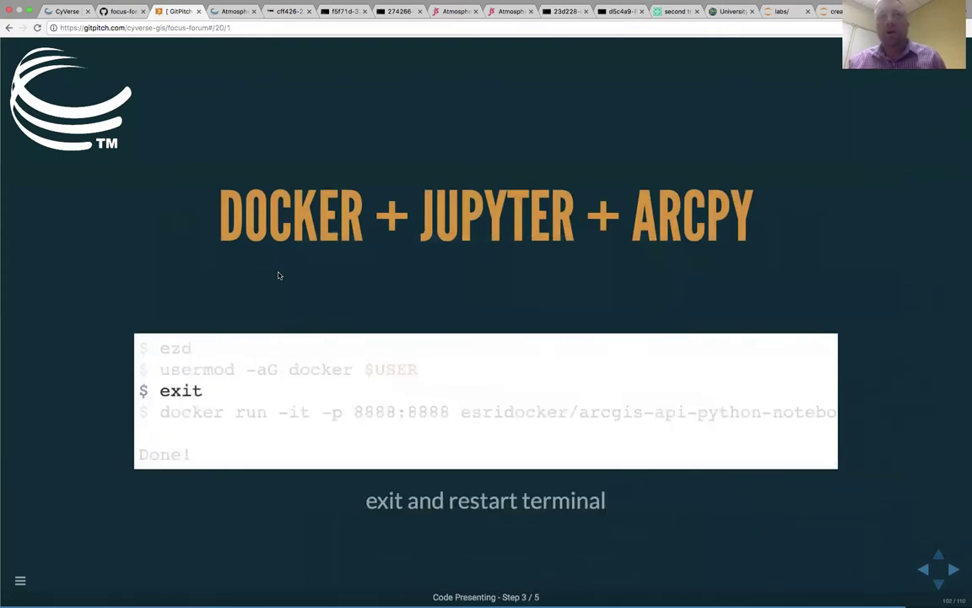
pyautogui.press('Down')
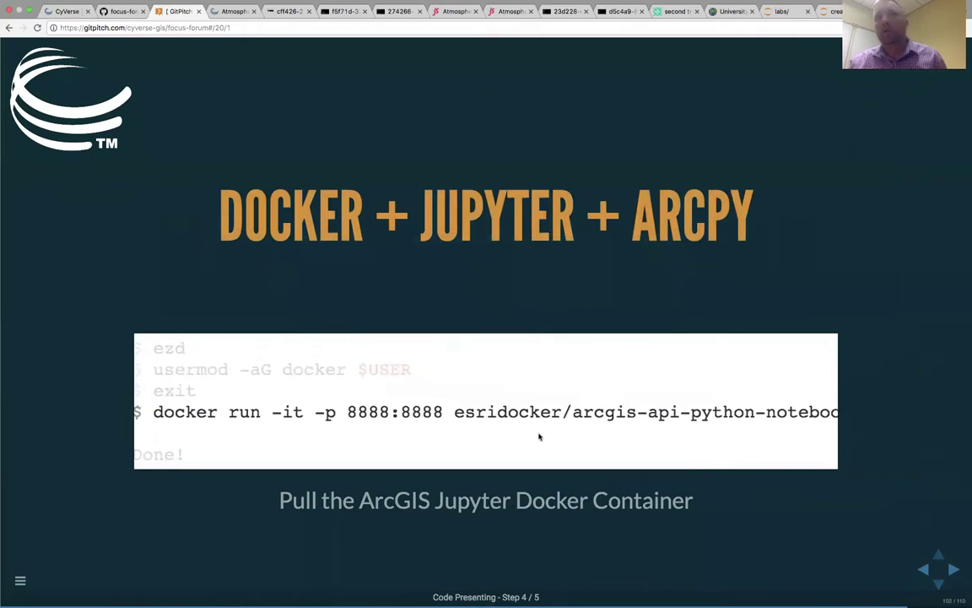
pyautogui.hscroll(2, 538, 434)
pyautogui.hscroll(-1, 539, 436)
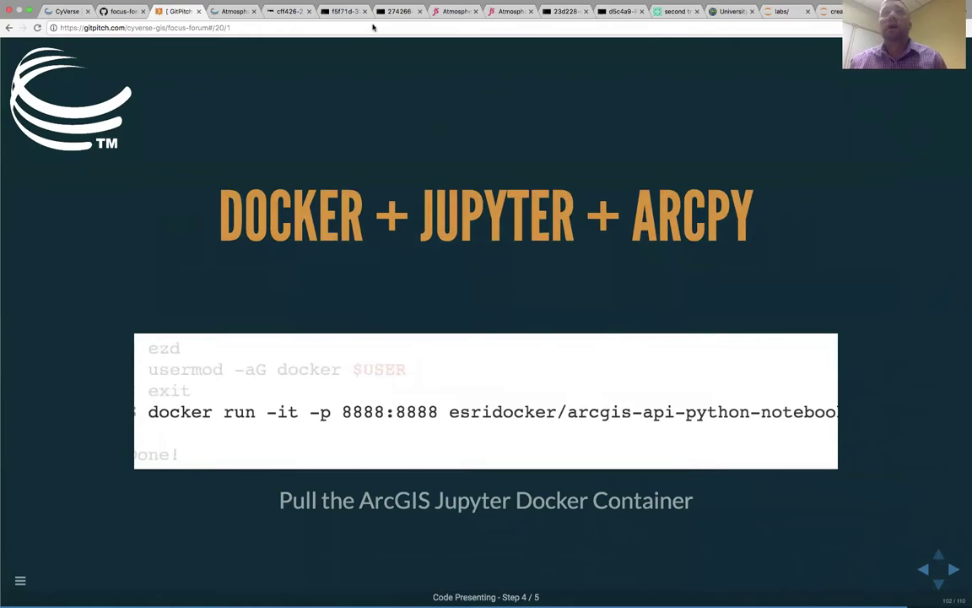
pyautogui.click(393, 12)
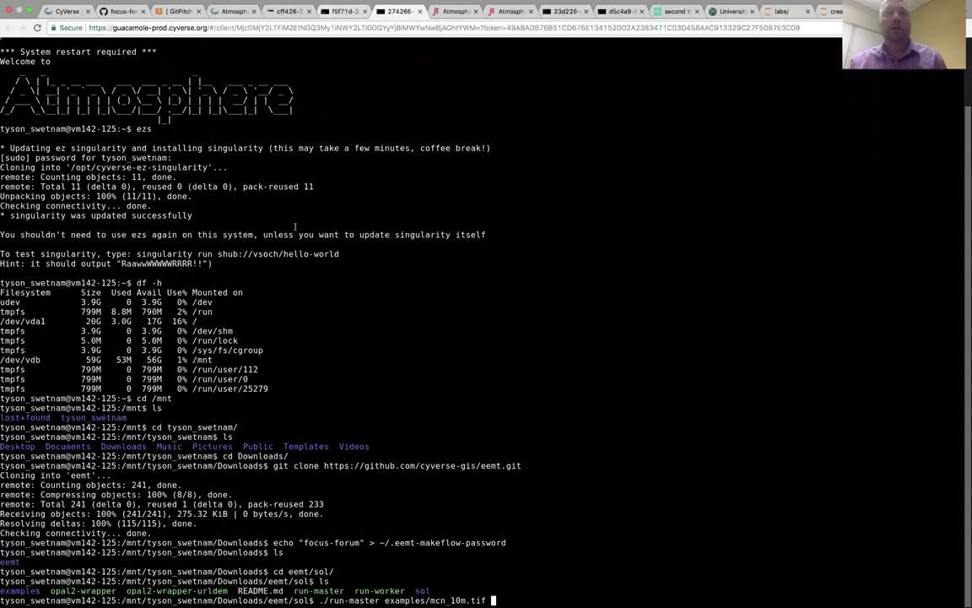
# - In the Jupyter server terminal, select the docker run lines and the token login URL, then go to the labs listing
pyautogui.hotkey('ctrl', 'shift', 'Tab')
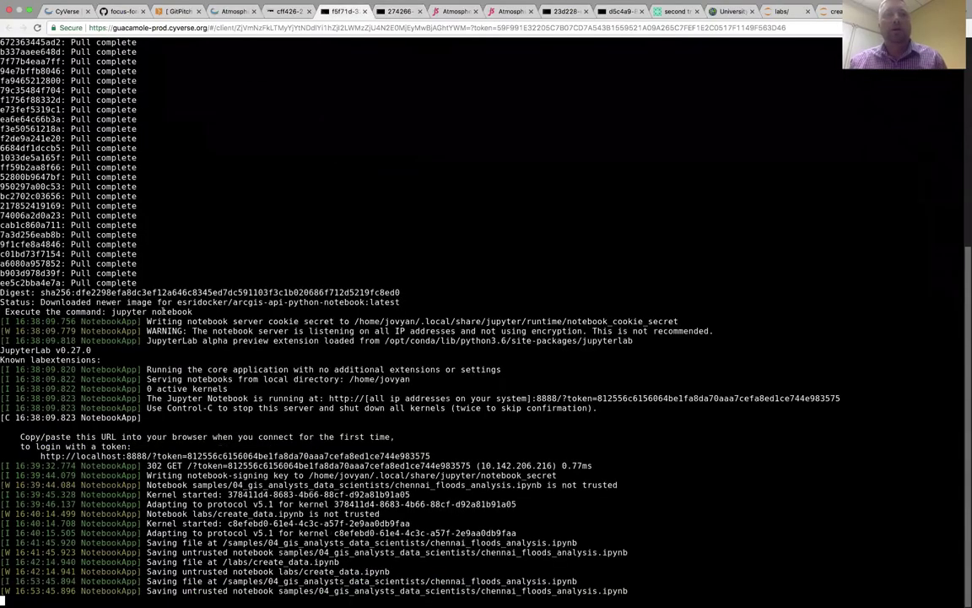
pyautogui.scroll(5, 200, 250)
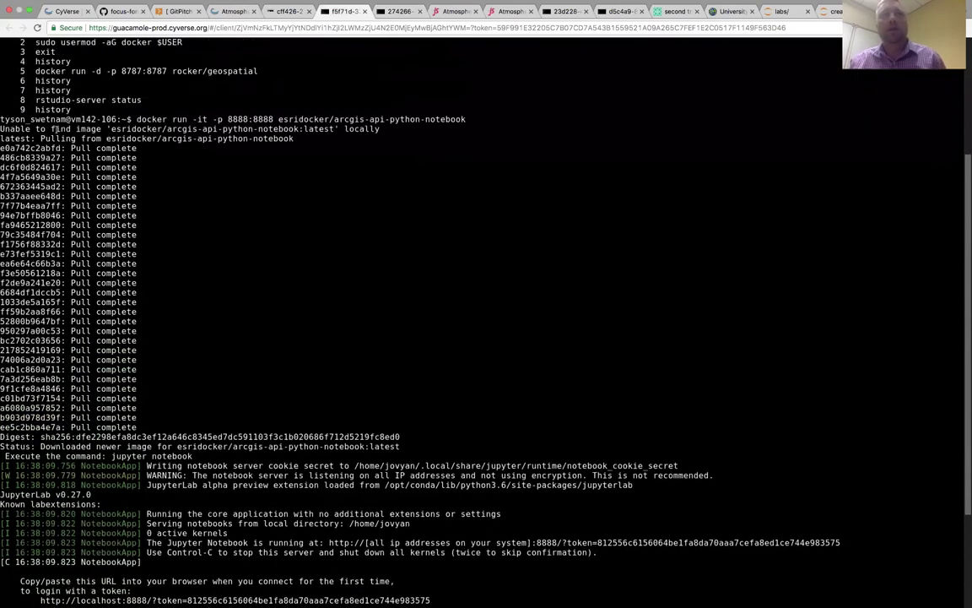
pyautogui.moveTo(135, 119); pyautogui.dragTo(410, 140)
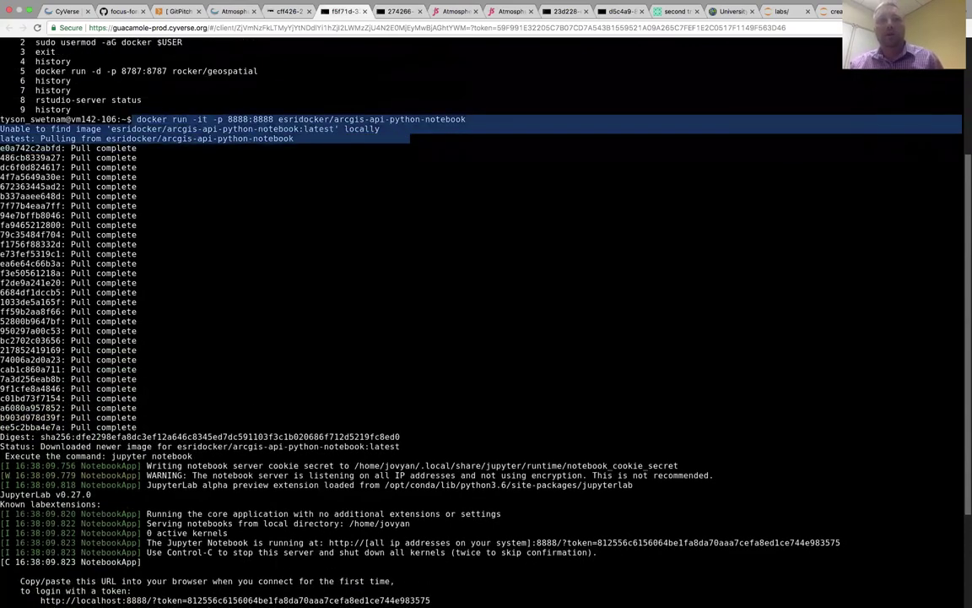
pyautogui.moveTo(37, 600); pyautogui.dragTo(436, 600)
pyautogui.moveTo(616, 5)
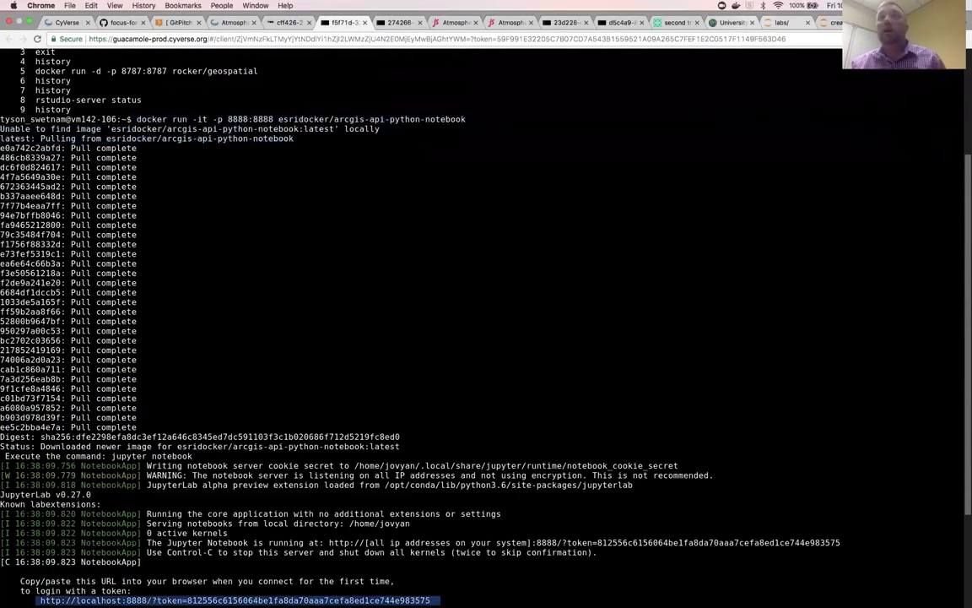
pyautogui.click(780, 23)
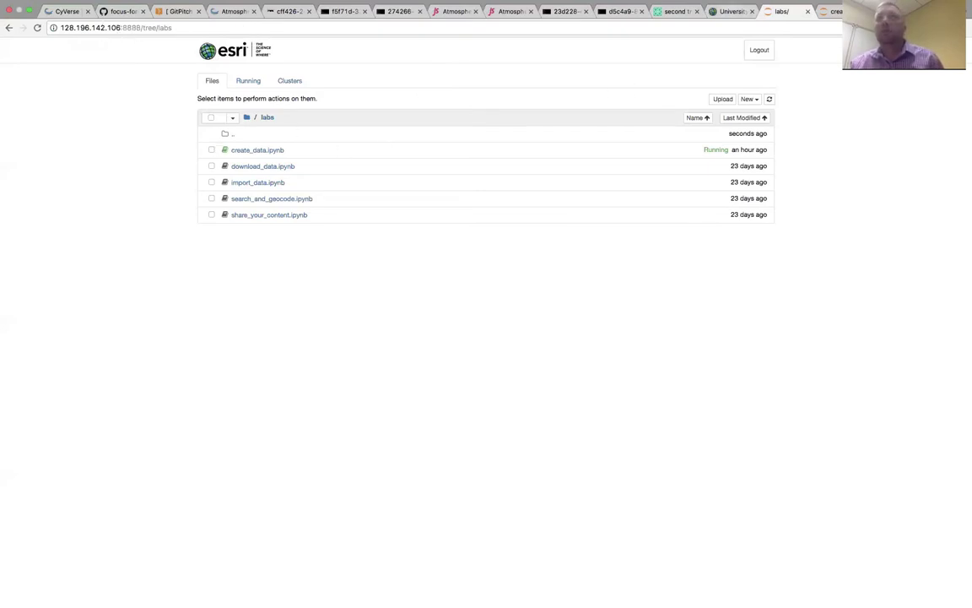
# - Look over the University of Arizona GIS portal, the labs listing and the open create_data notebook
pyautogui.click(723, 12)
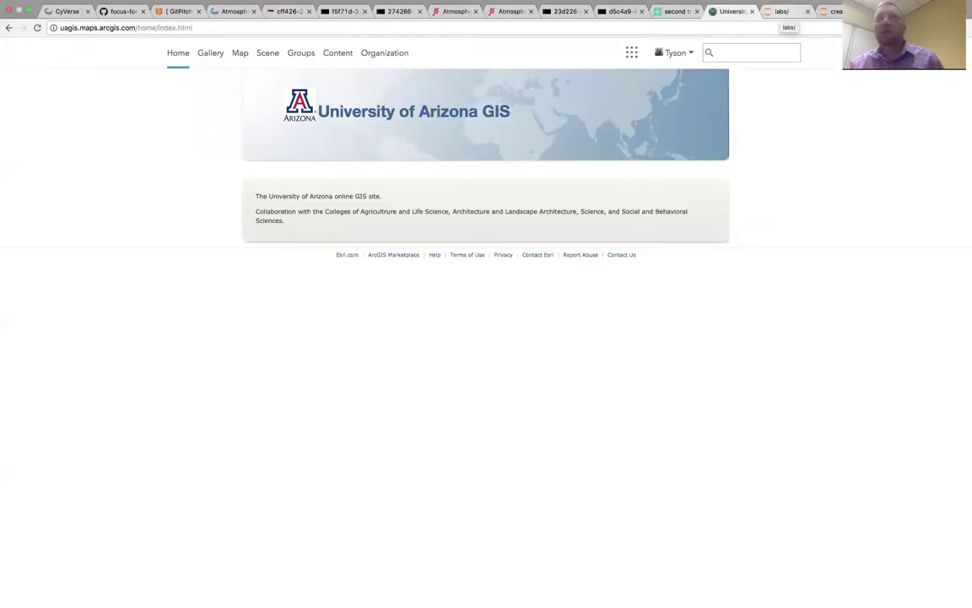
pyautogui.click(783, 11)
pyautogui.hotkey('ctrl', 'Tab')
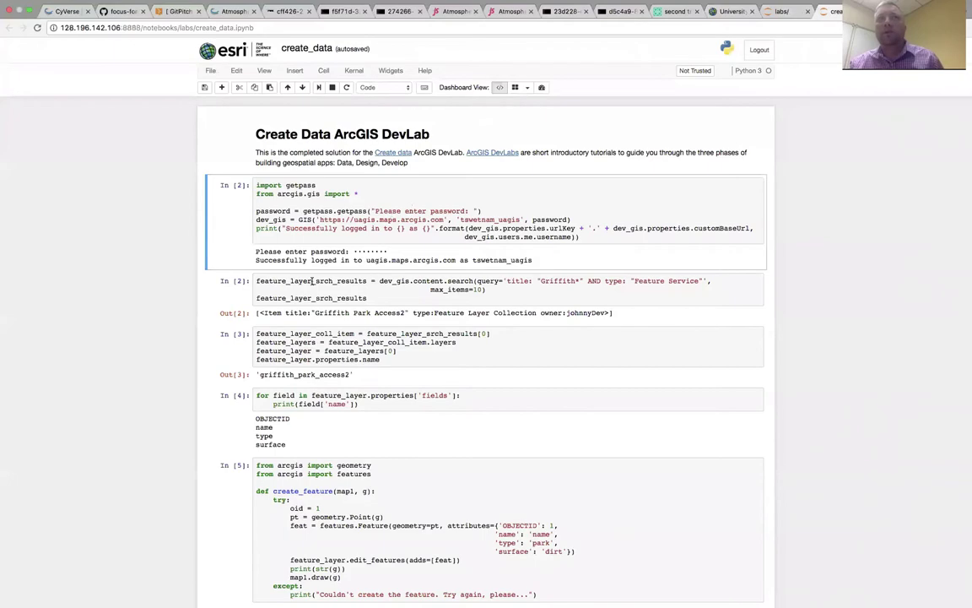
pyautogui.scroll(-4, 356, 252)
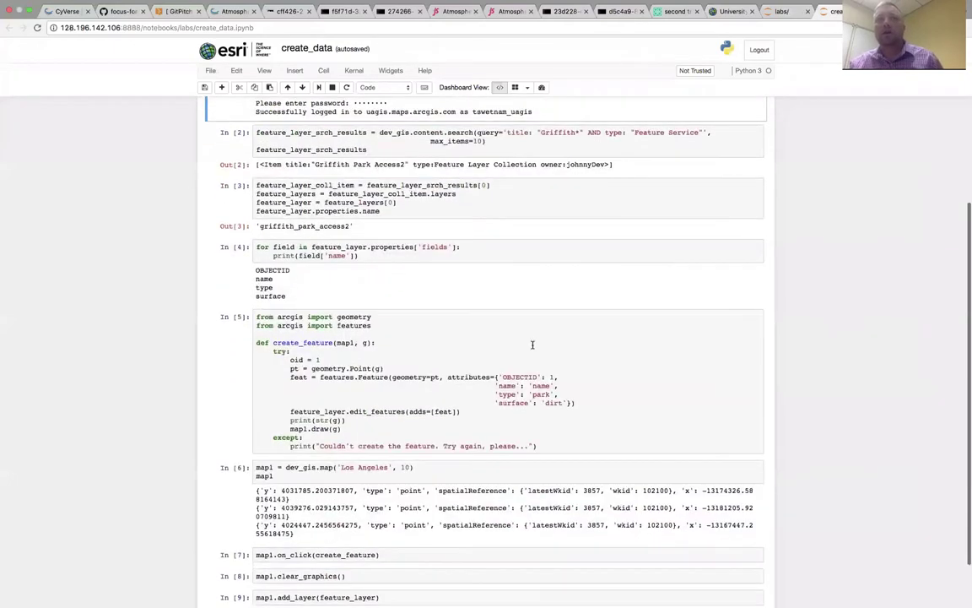
pyautogui.scroll(4, 632, 202)
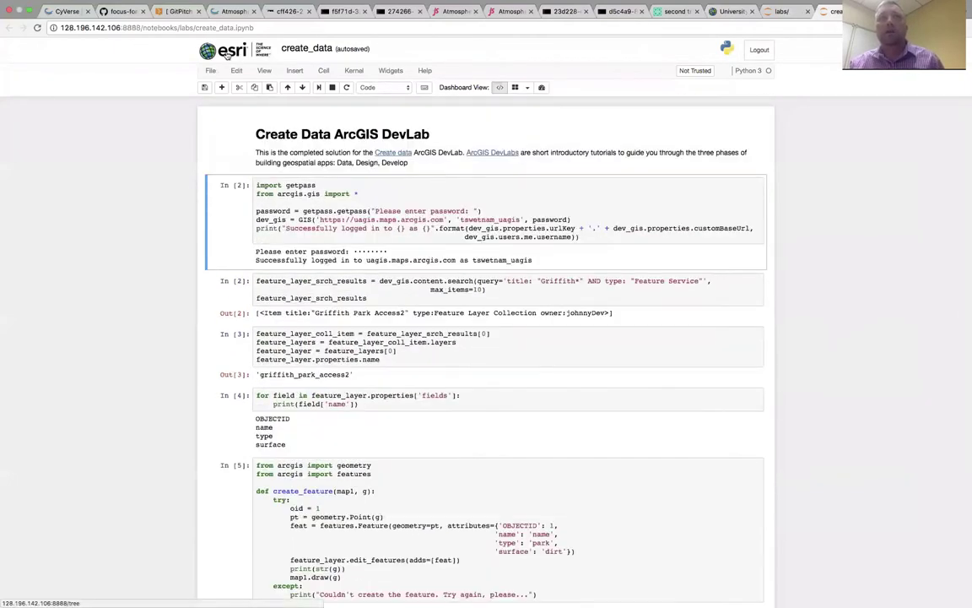
# - Open guide > 09-mapping-and-visualization > working-with-web-maps-and-web-scenes.ipynb, then switch to the focus-forum project page
pyautogui.click(232, 53)
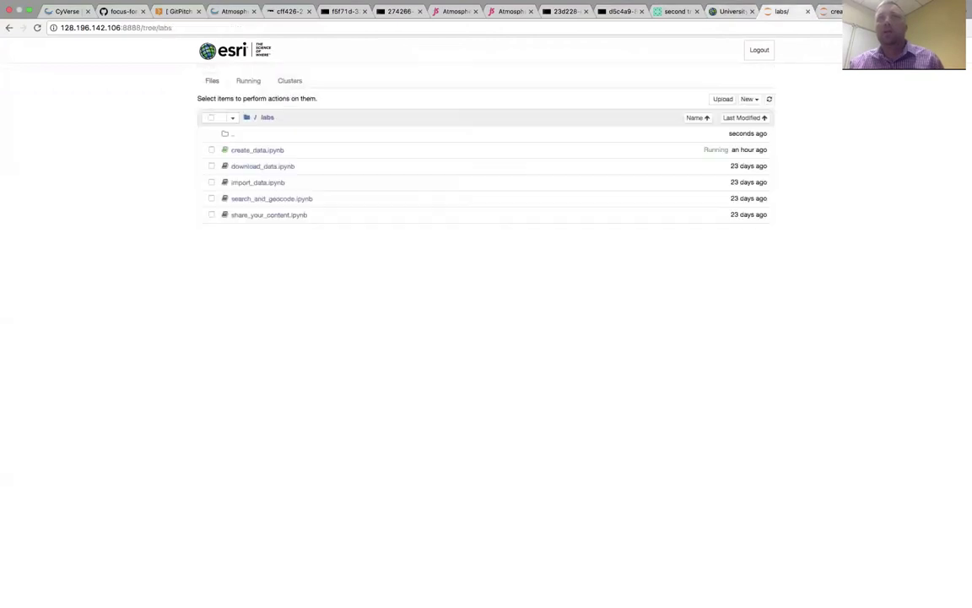
pyautogui.click(247, 118)
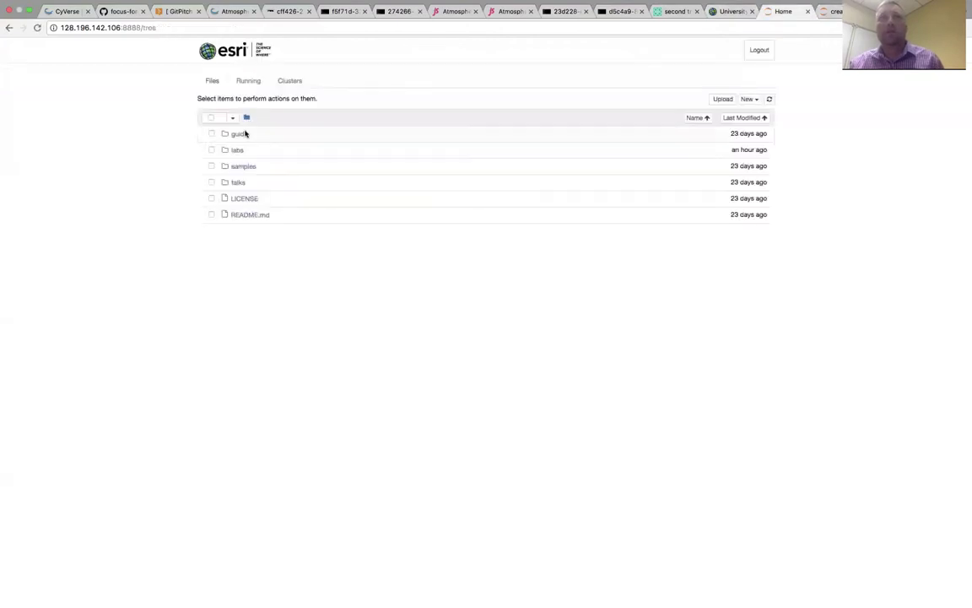
pyautogui.click(239, 134)
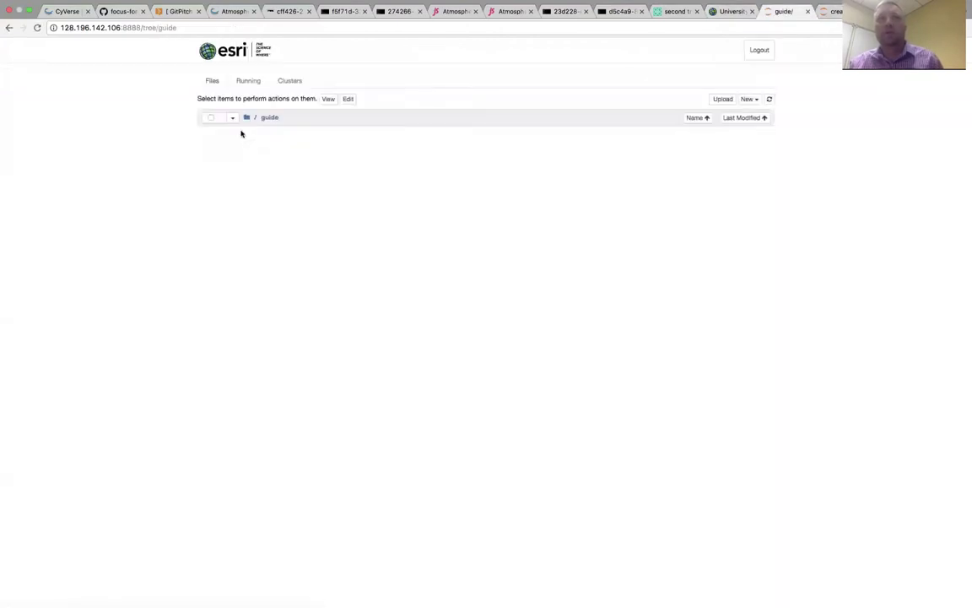
pyautogui.click(254, 279)
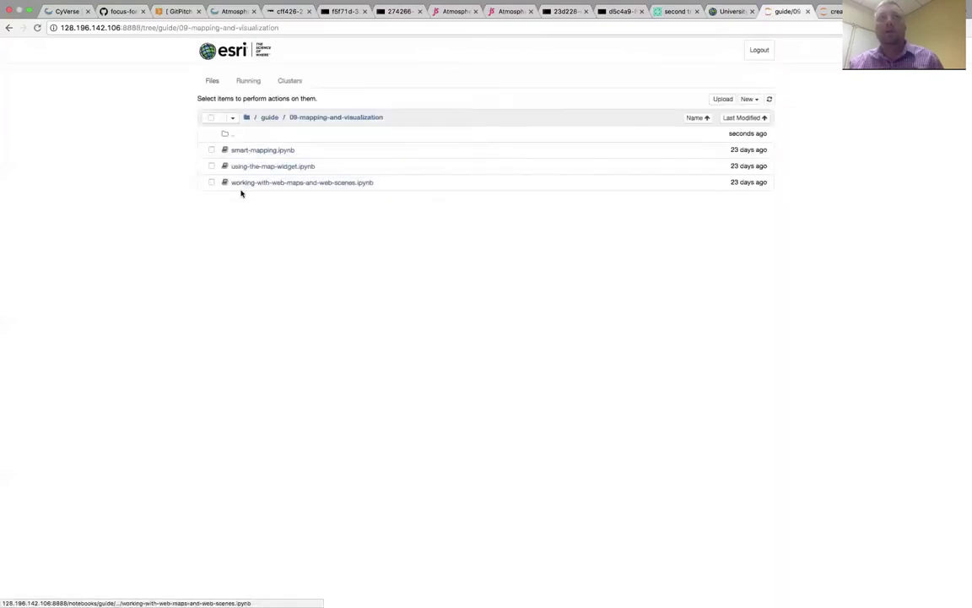
pyautogui.click(246, 182)
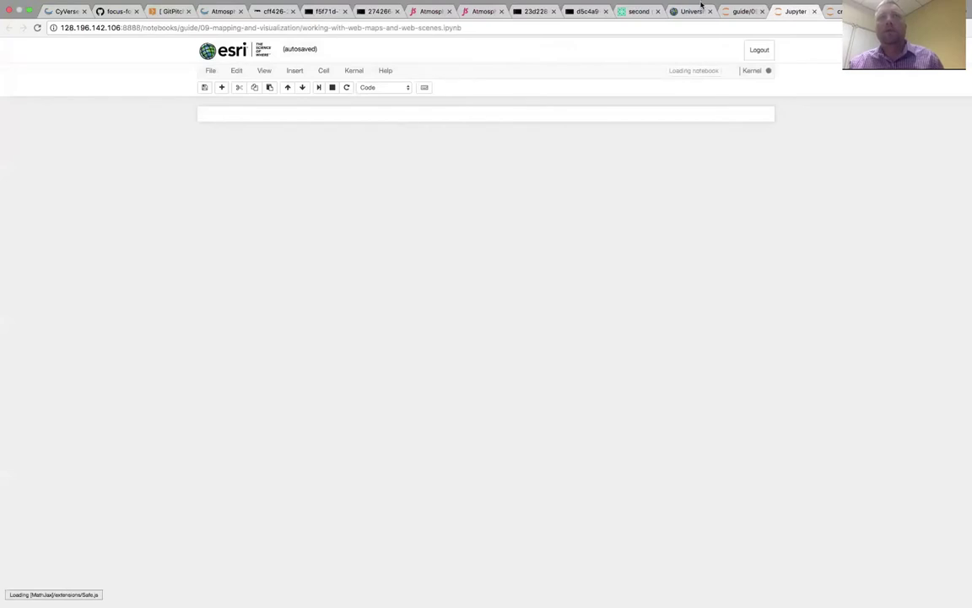
pyautogui.scroll(-2, 407, 409)
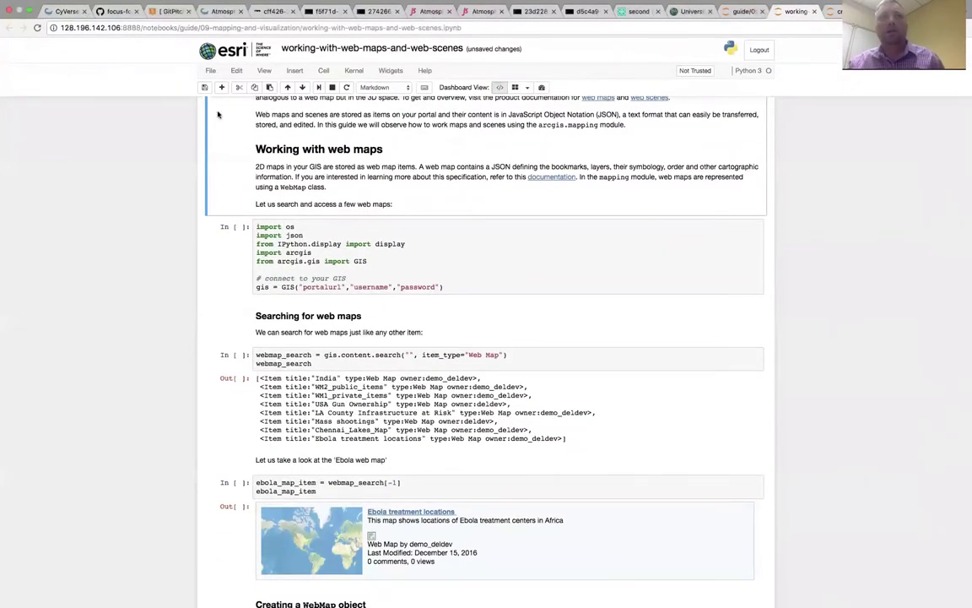
pyautogui.click(213, 11)
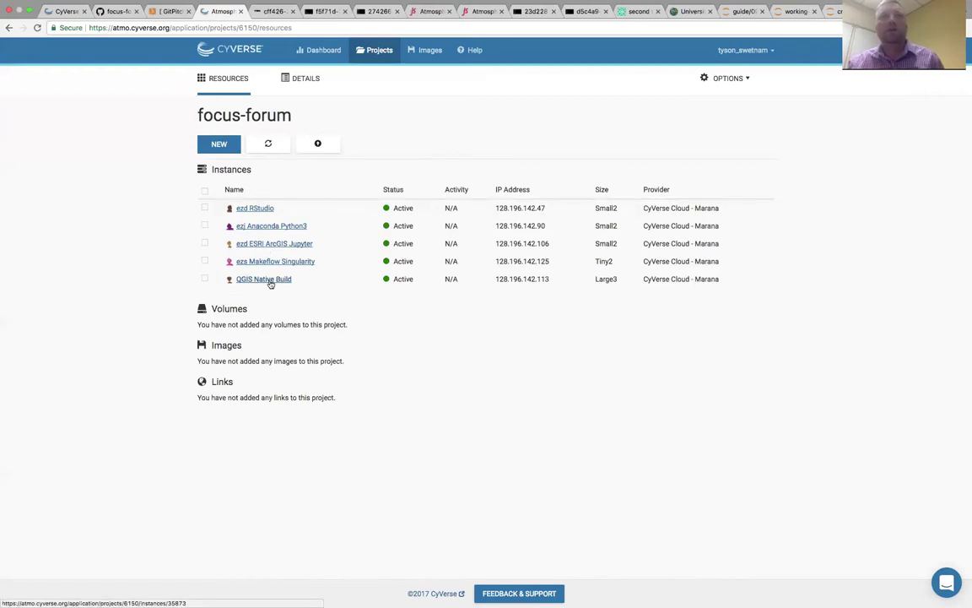
# - Show the GitPitch ArcPy slide full screen and advance to its final step 5/5, Done!
pyautogui.click(274, 12)
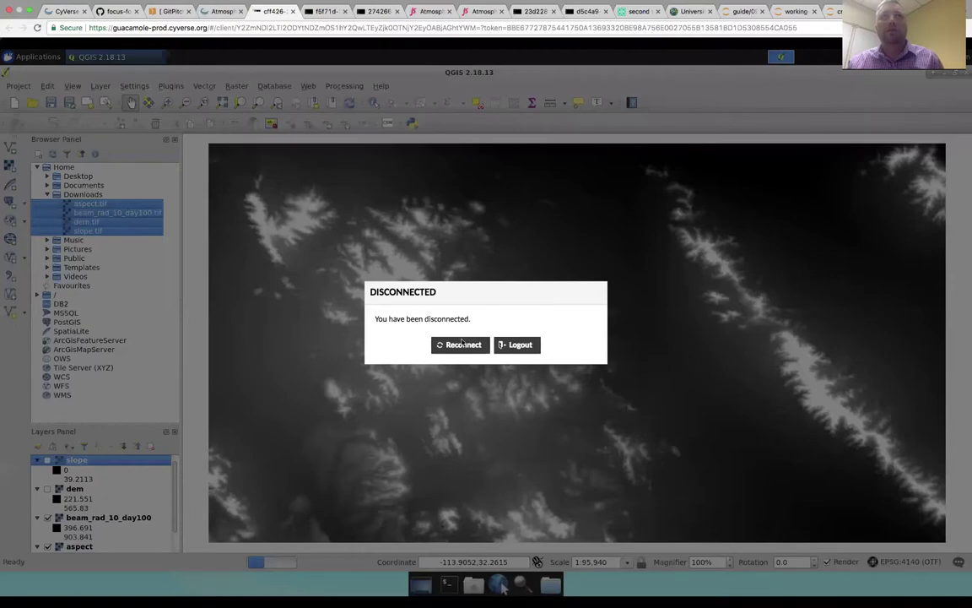
pyautogui.click(152, 10)
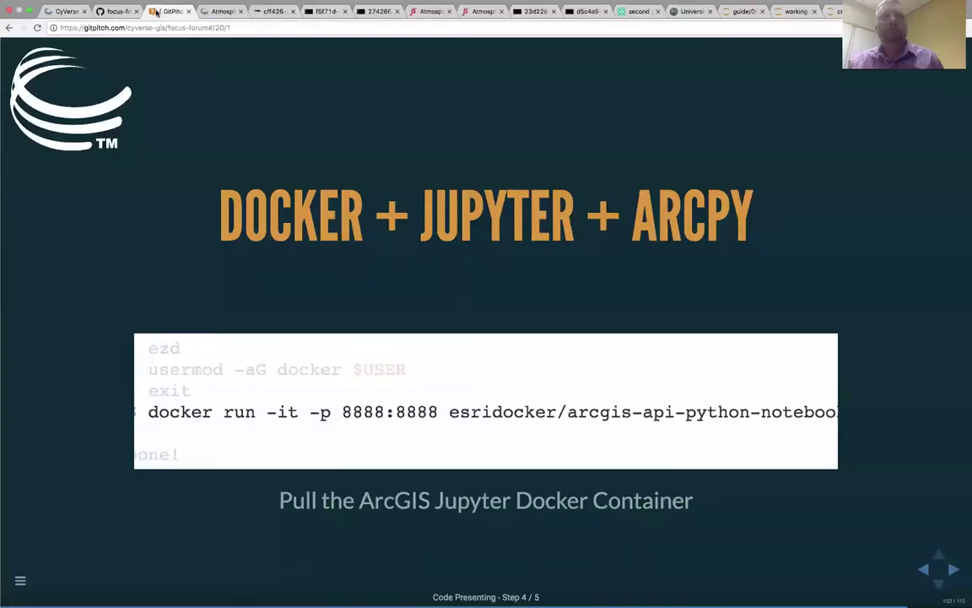
pyautogui.press('f')
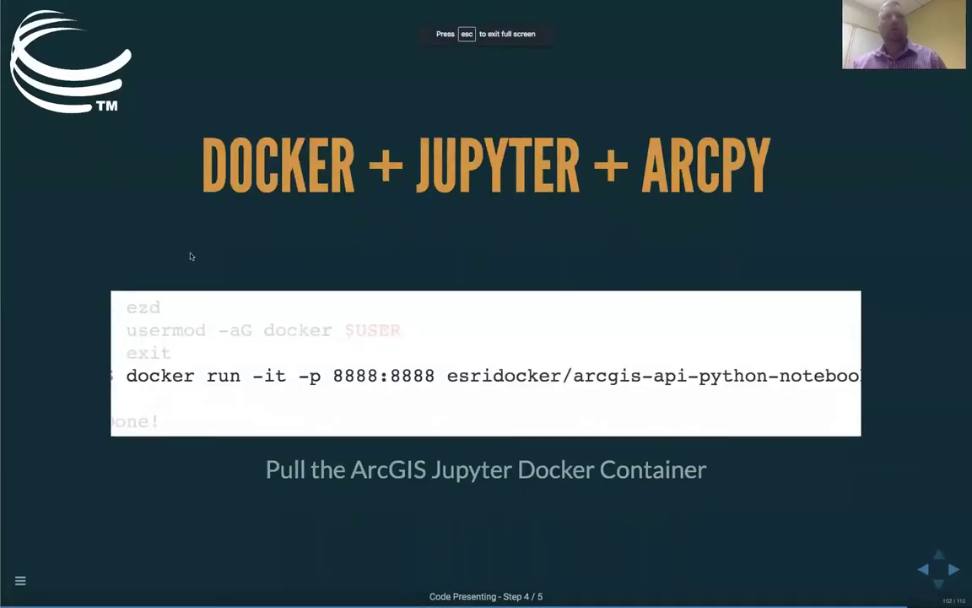
pyautogui.press('Right')
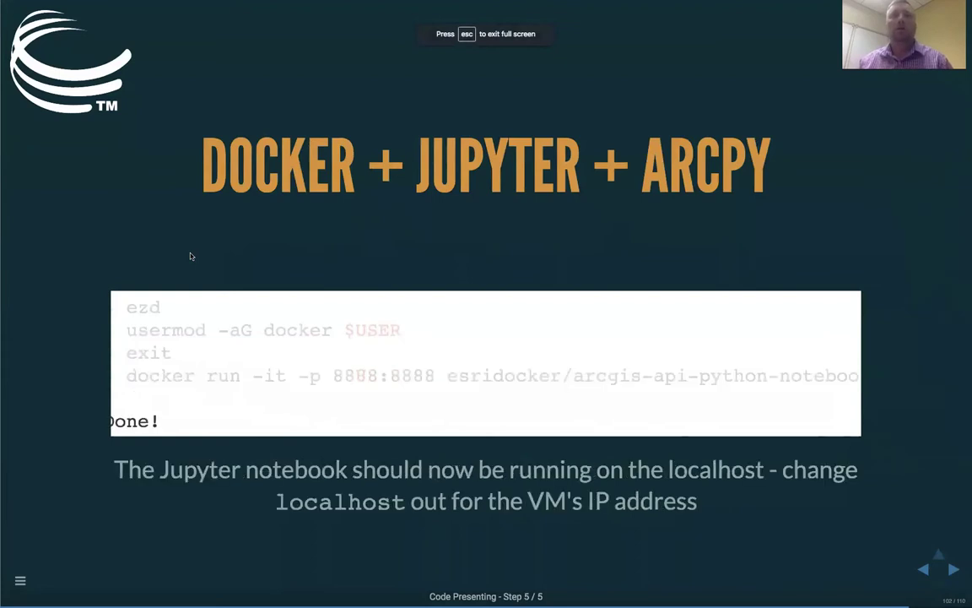
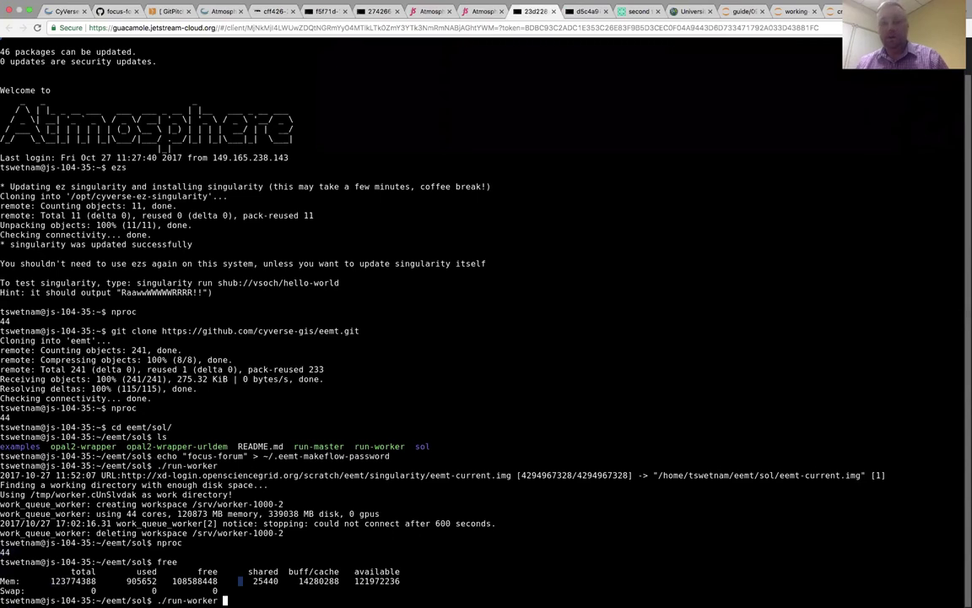
# - Start the EEMT worker with ./run-worker, then launch ./run-master on examples/mcn_10m.tif
pyautogui.press('Return')
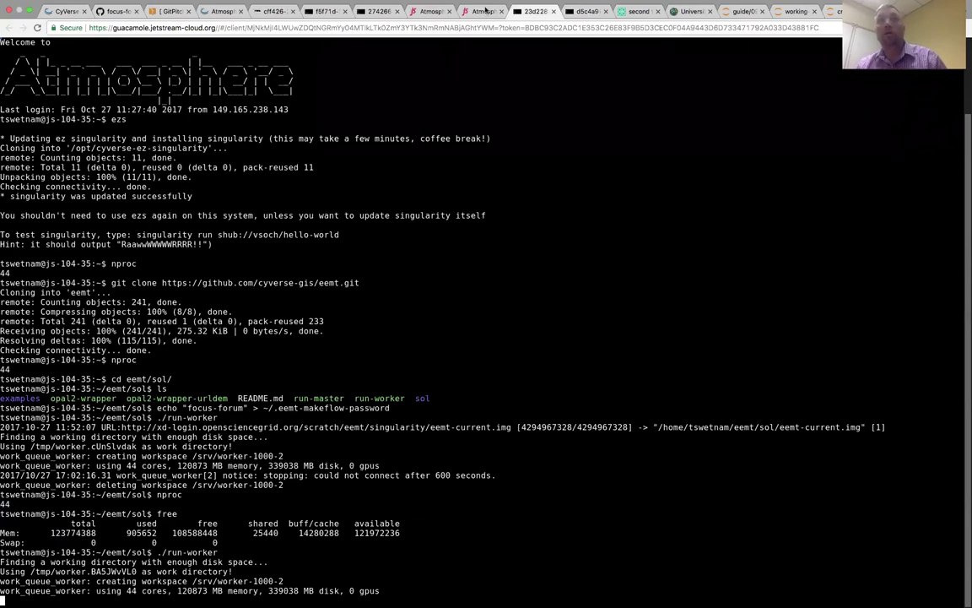
pyautogui.click(371, 11)
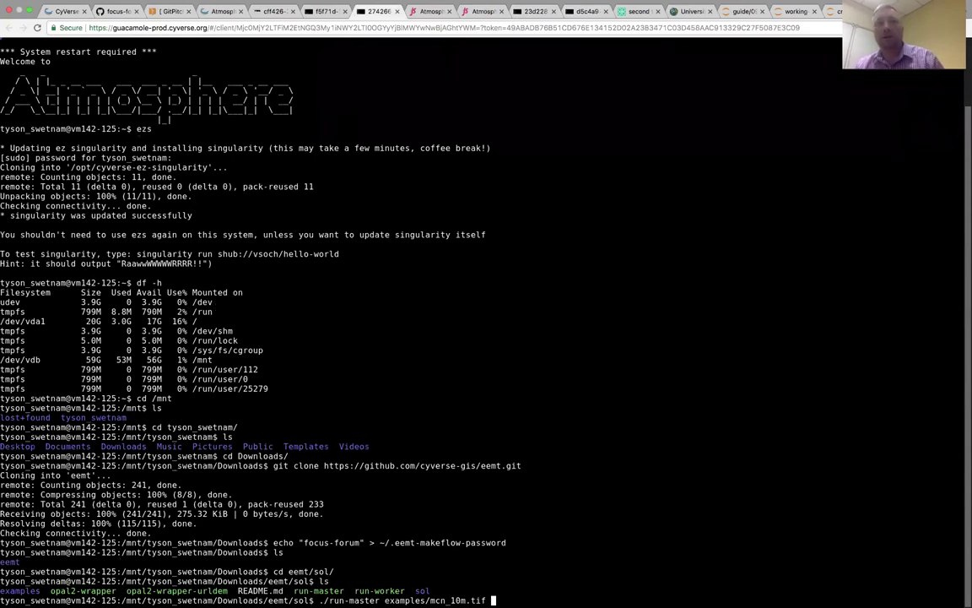
pyautogui.moveTo(299, 542); pyautogui.dragTo(393, 542)
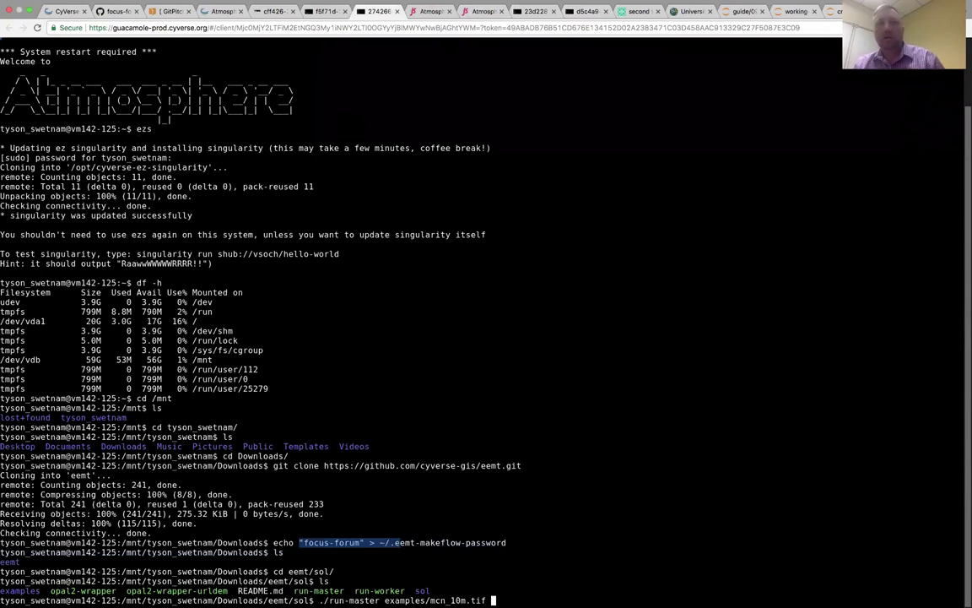
pyautogui.press('Return')
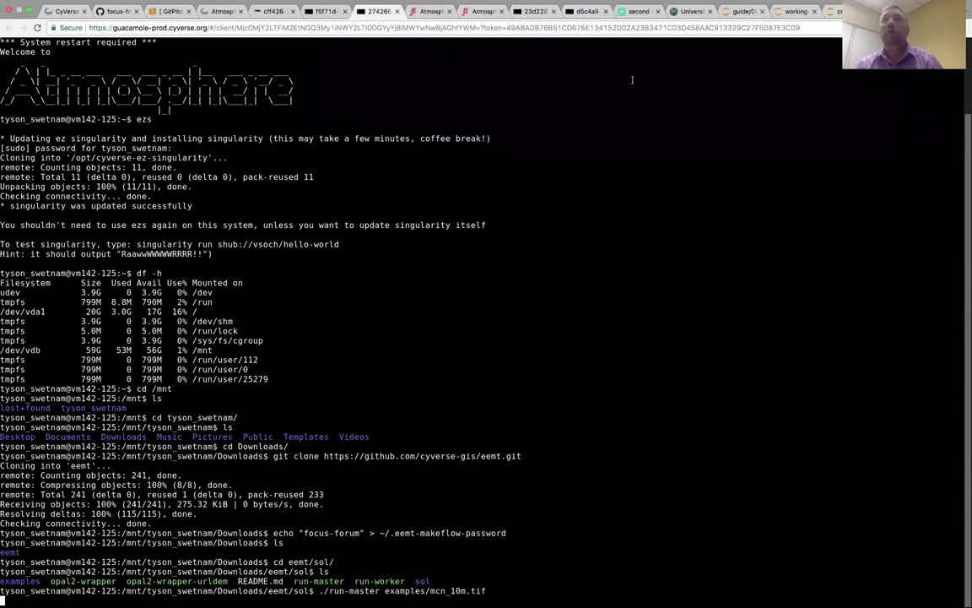
pyautogui.click(517, 11)
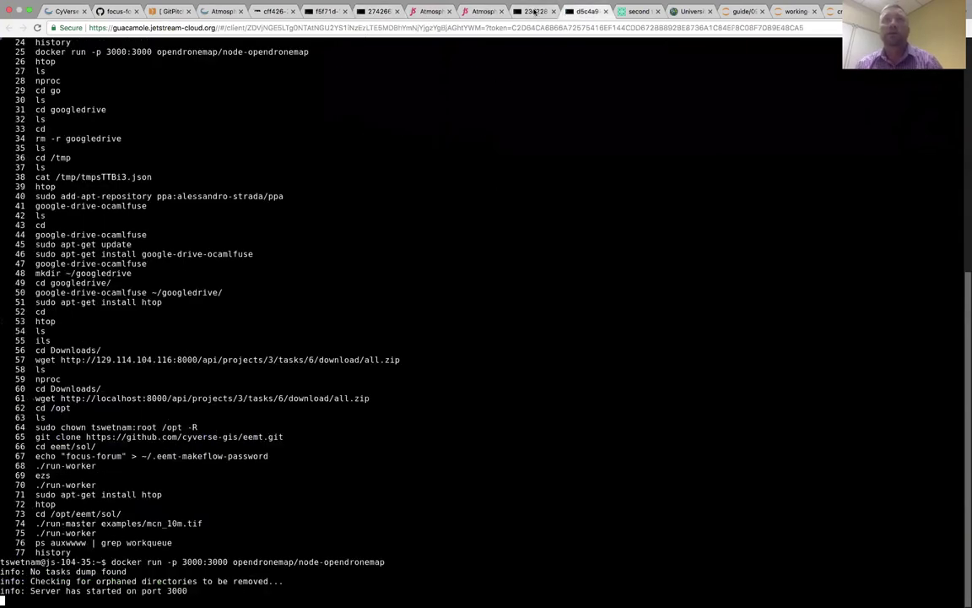
# - Open a web shell from the web_odm_worker1 instance's Atmosphere page
pyautogui.click(469, 11)
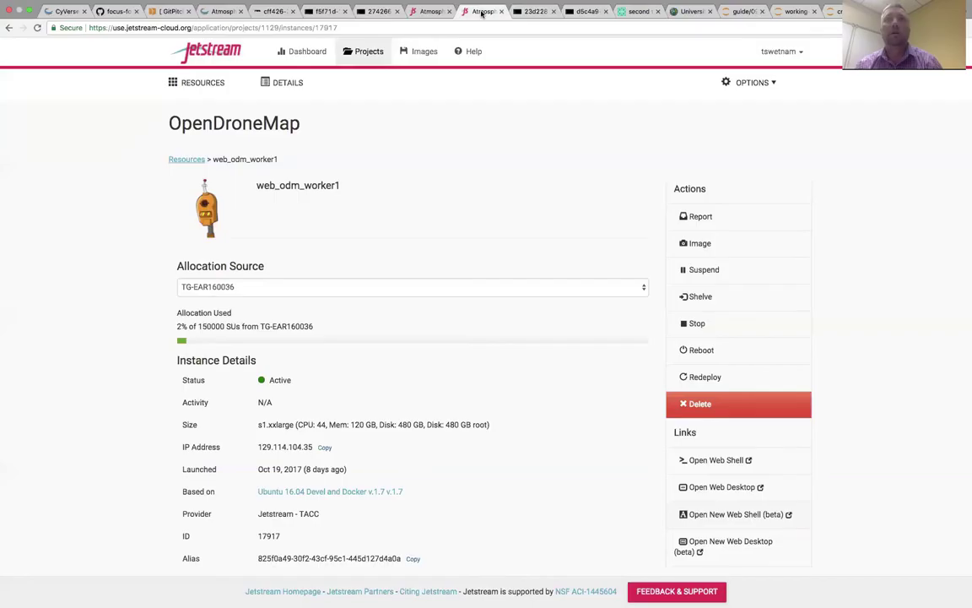
pyautogui.scroll(-1, 486, 321)
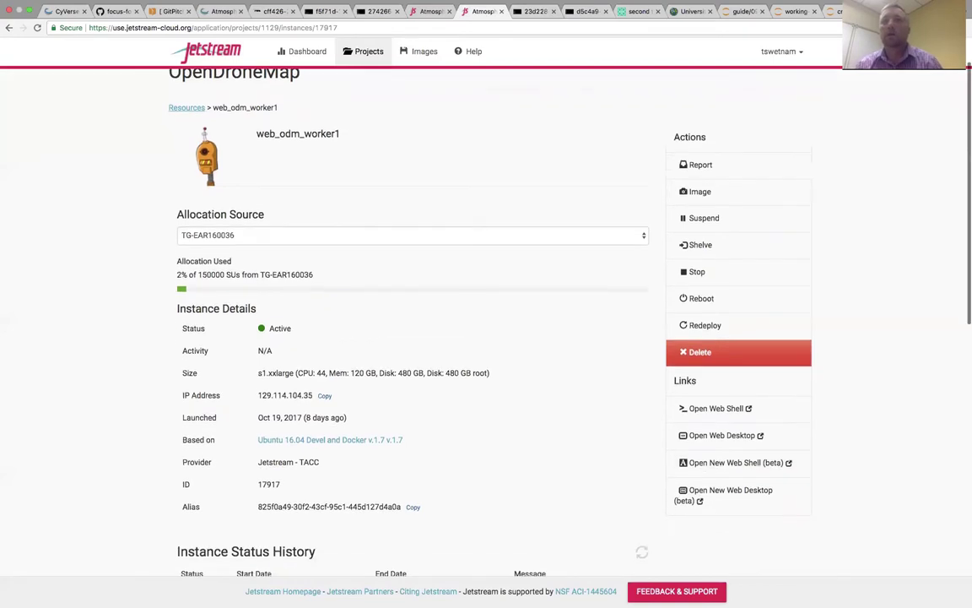
pyautogui.click(708, 411)
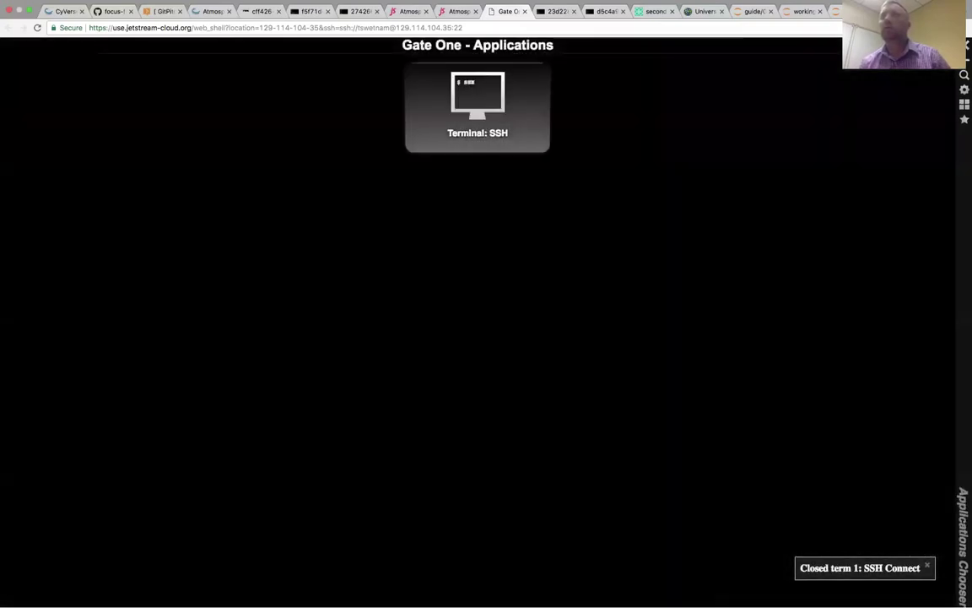
# - Start an SSH terminal session and install htop with sudo apt-get install htop
pyautogui.click(474, 104)
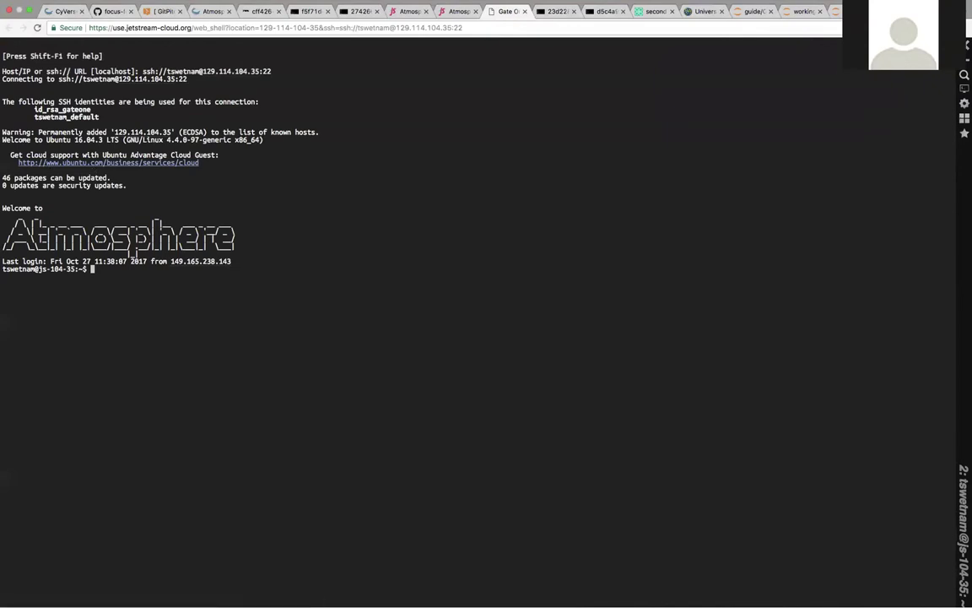
pyautogui.write('sudo apt-get install htop')
pyautogui.press('Return')
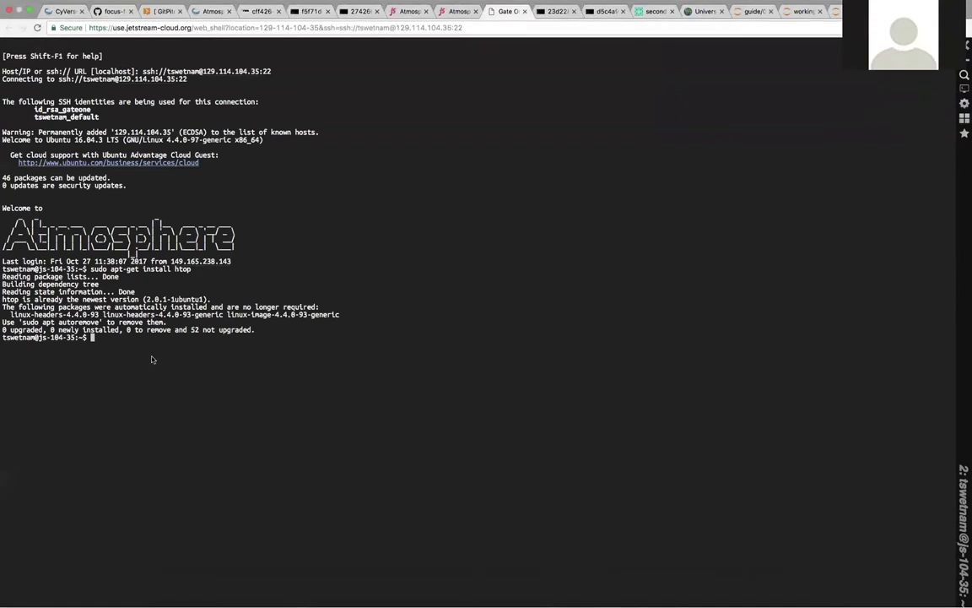
# - Run htop to display the worker's 44 CPU cores
pyautogui.write('htop\\')
pyautogui.press('Return')
pyautogui.hotkey('ctrl', 'c')
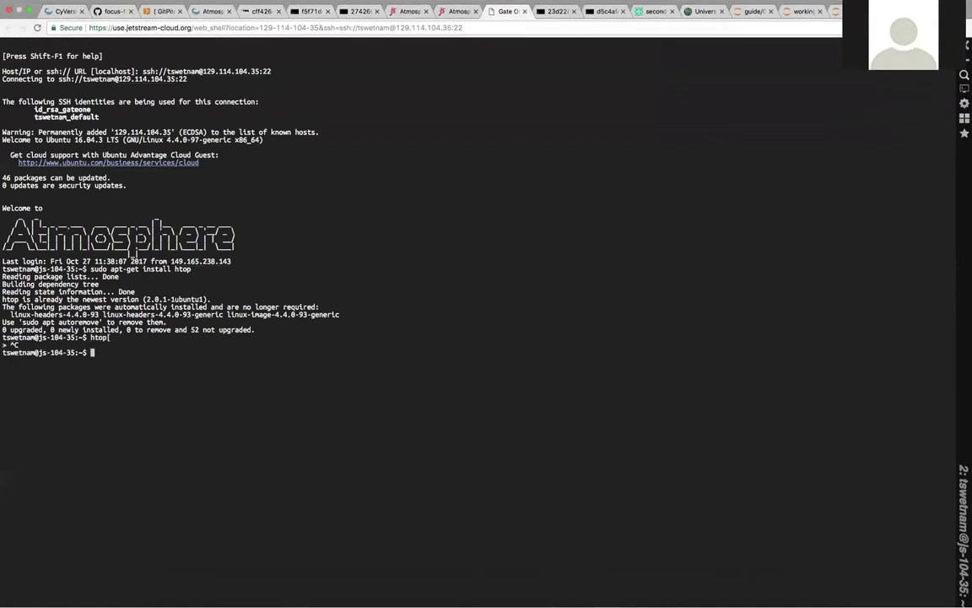
pyautogui.write('htop[')
pyautogui.press('Return')
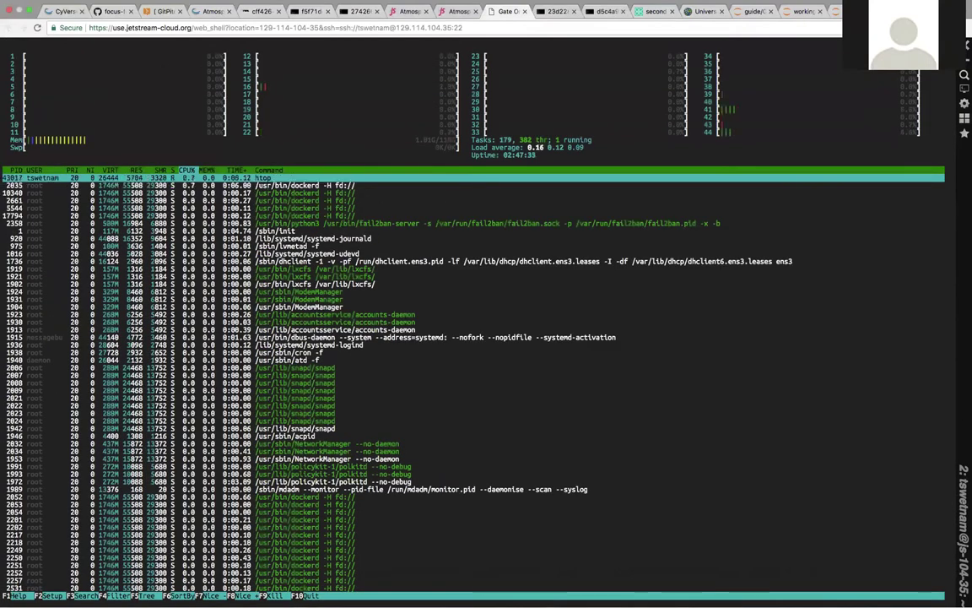
pyautogui.moveTo(506, 604)
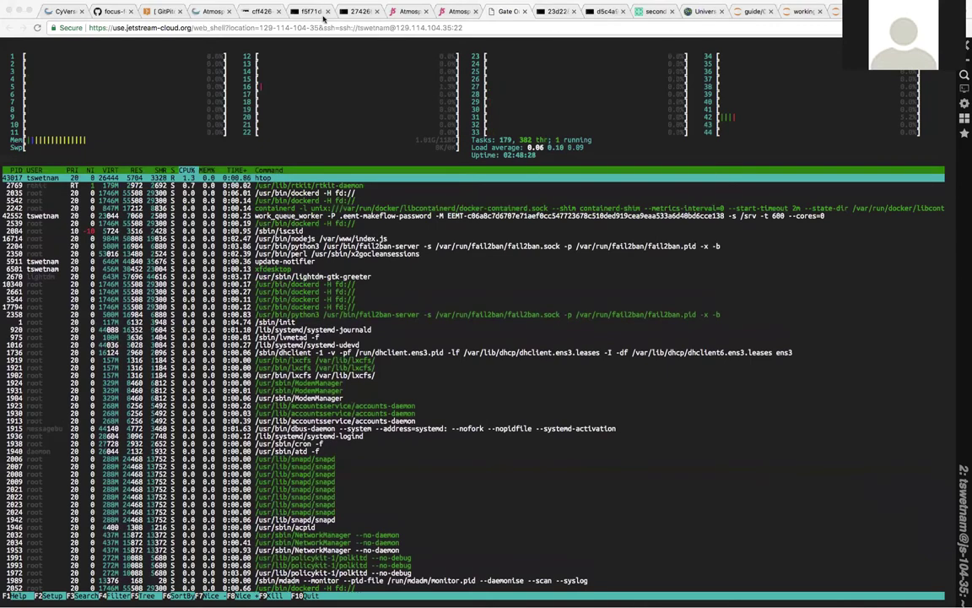
pyautogui.moveTo(601, 34)
pyautogui.click(544, 23)
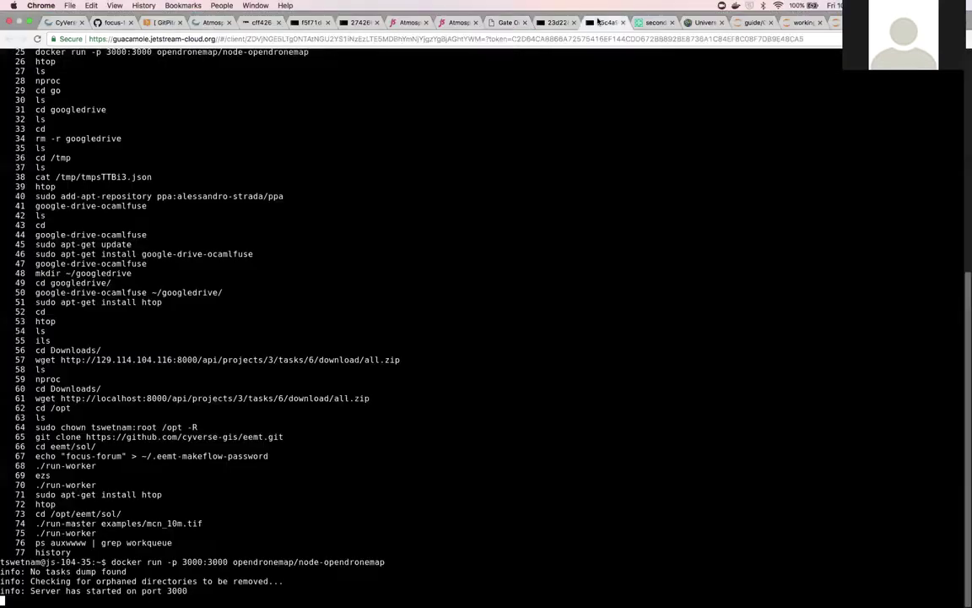
pyautogui.click(547, 26)
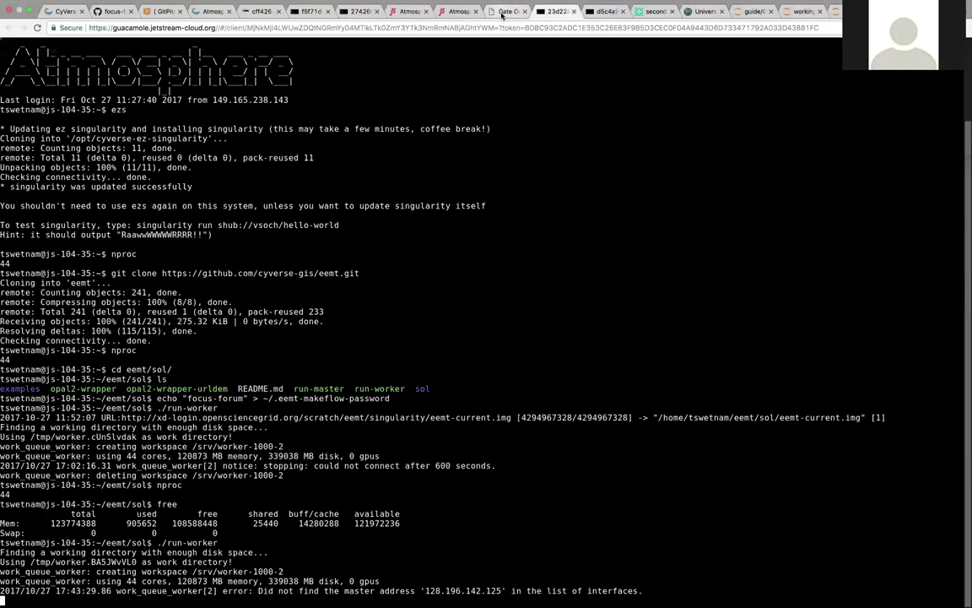
pyautogui.click(503, 12)
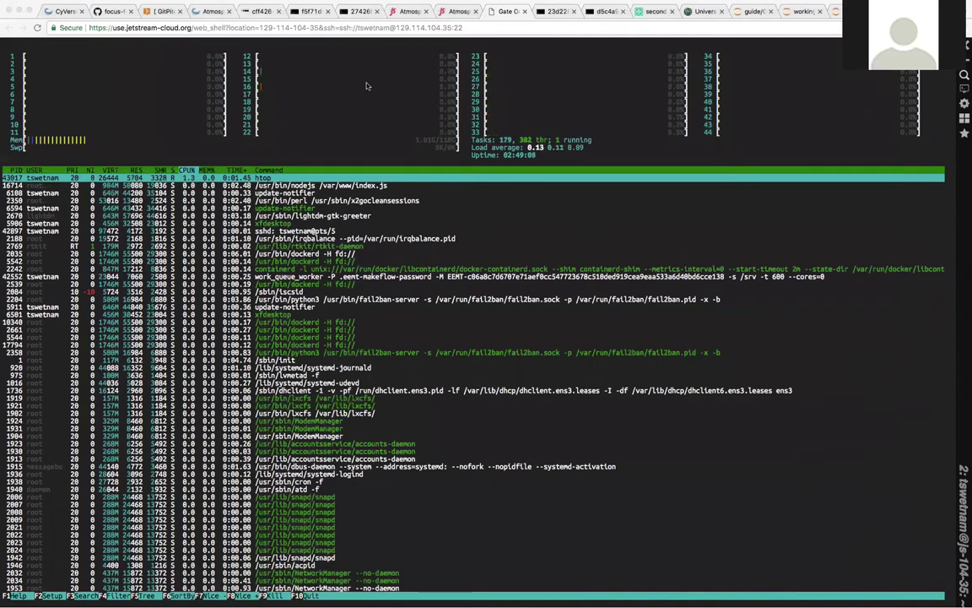
pyautogui.moveTo(419, 6)
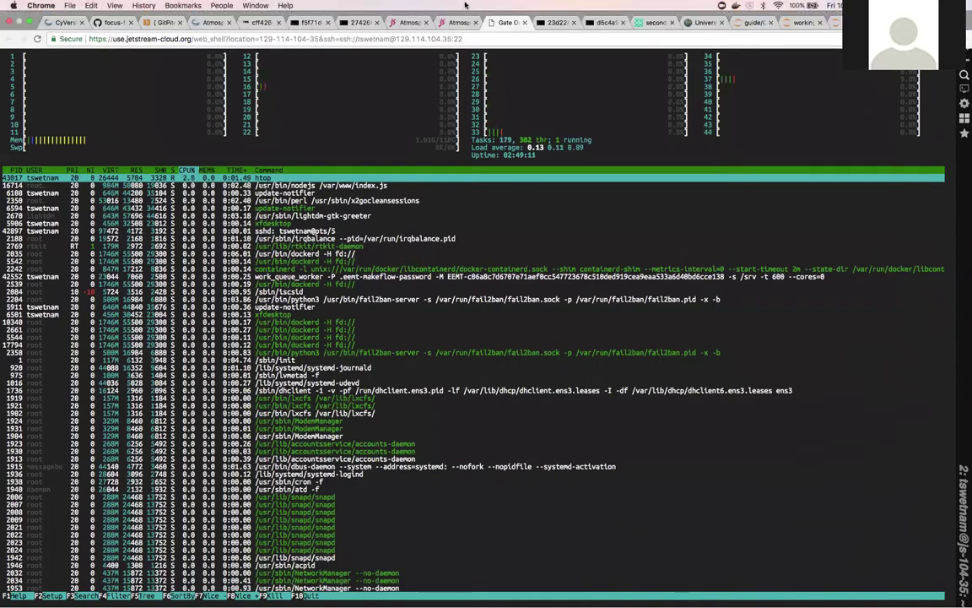
pyautogui.click(722, 5)
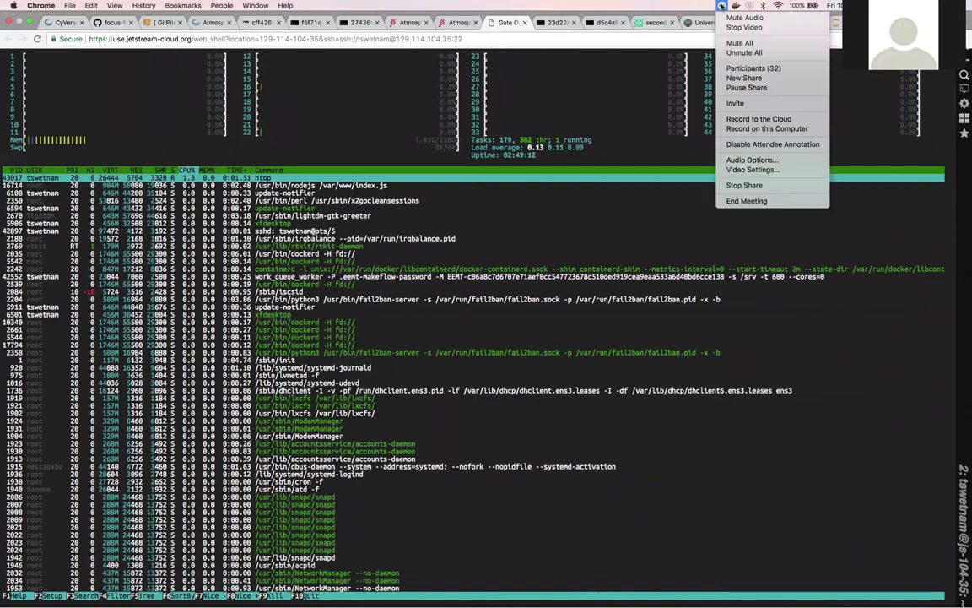
pyautogui.click(657, 5)
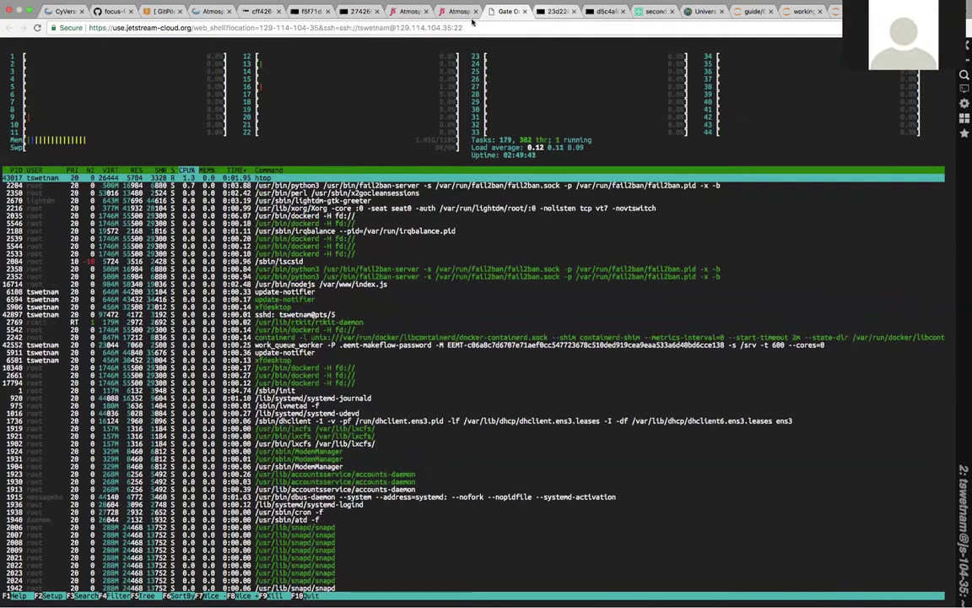
# - Review the Jupyter, master r.sun log, worker and OpenDroneMap sessions, ending on htop
pyautogui.click(311, 12)
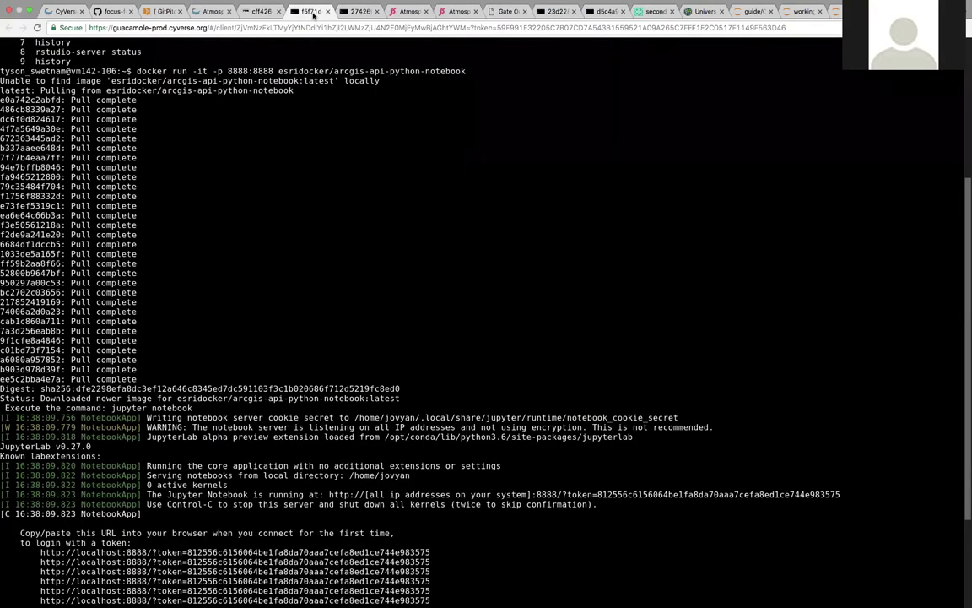
pyautogui.click(359, 11)
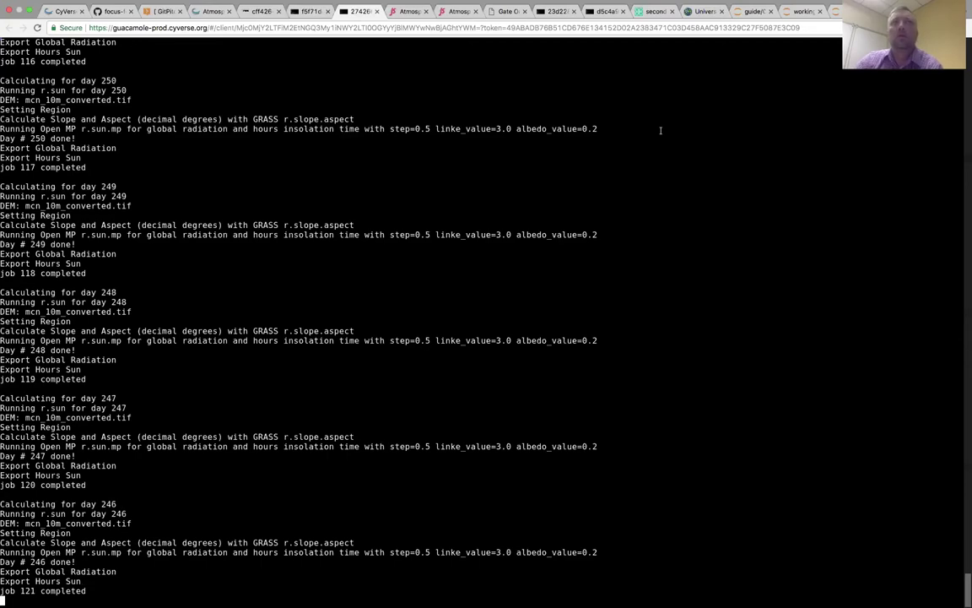
pyautogui.click(555, 12)
pyautogui.click(601, 12)
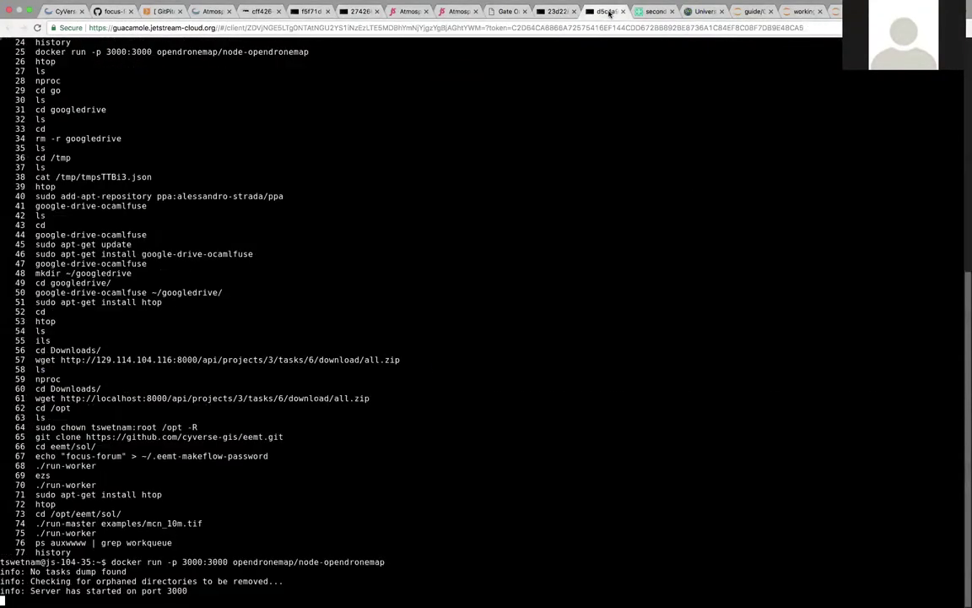
pyautogui.click(349, 12)
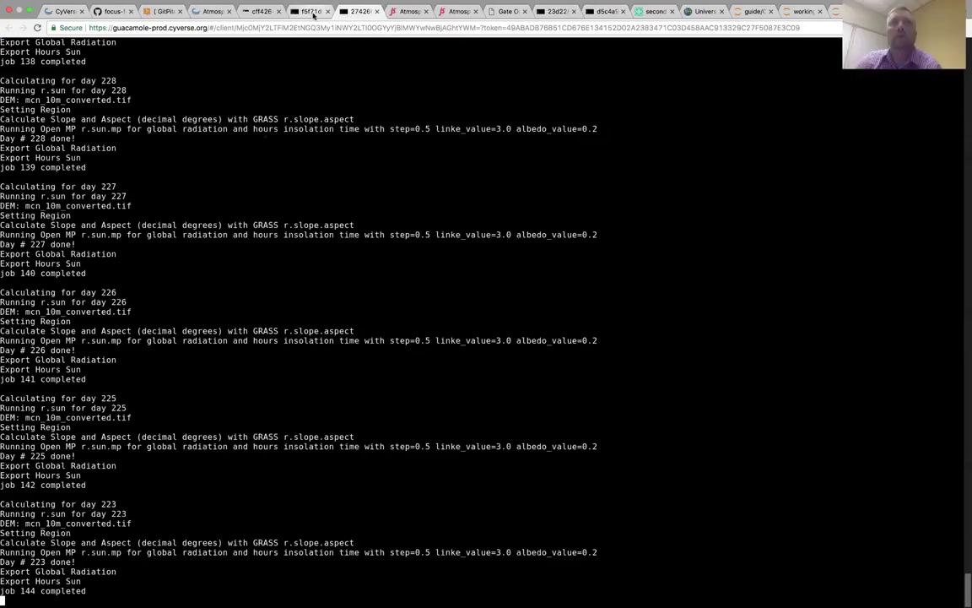
pyautogui.click(309, 12)
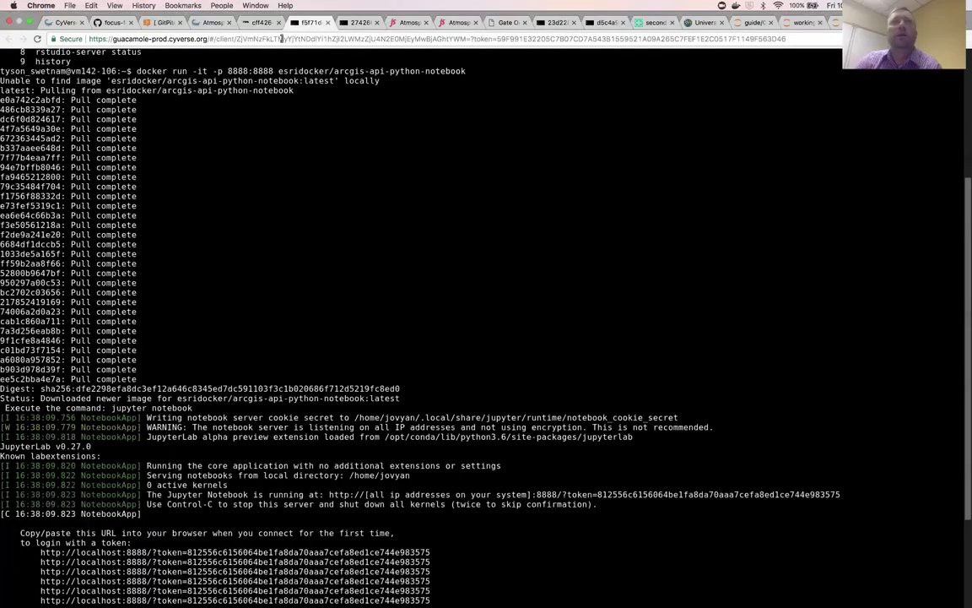
pyautogui.click(542, 23)
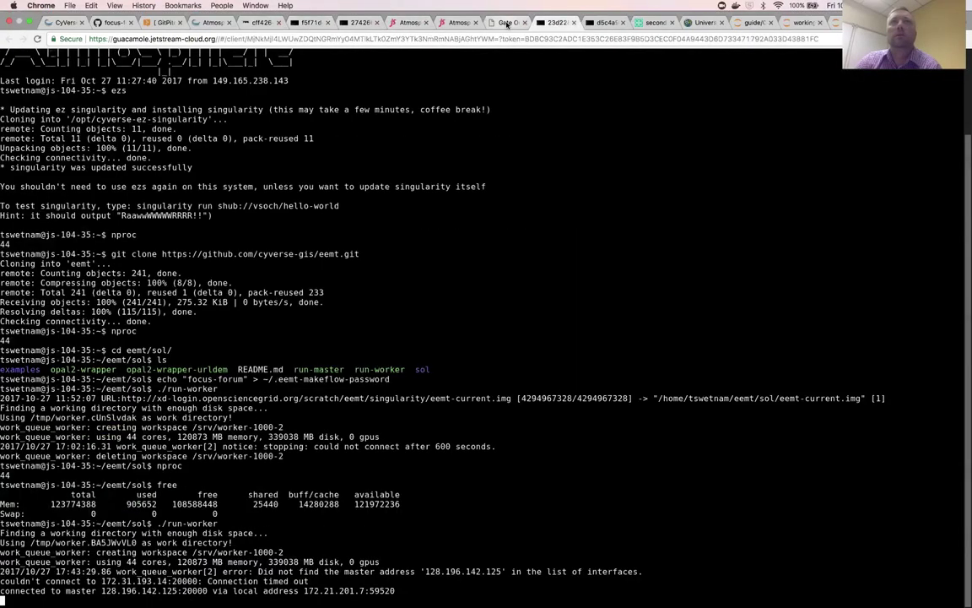
pyautogui.click(508, 22)
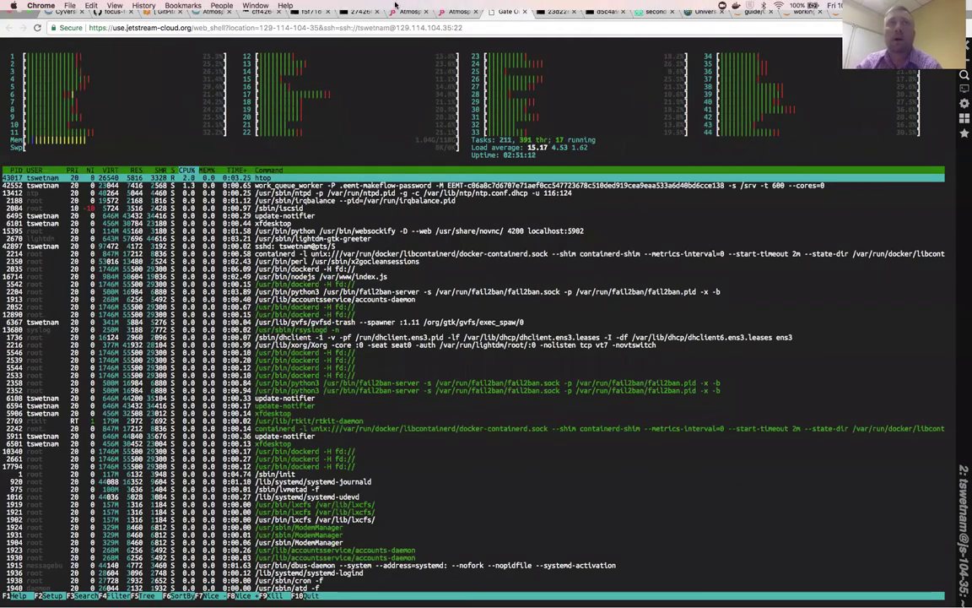
# - Check the master's r.sun.mp progress and the busy worker, then show the 'Where to get started' slide
pyautogui.click(361, 11)
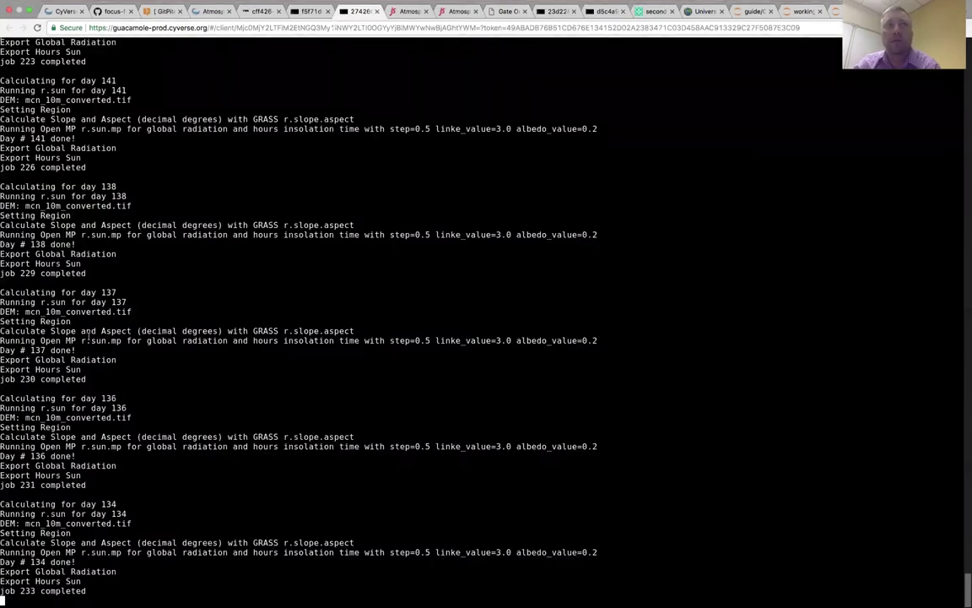
pyautogui.moveTo(79, 340); pyautogui.dragTo(121, 340)
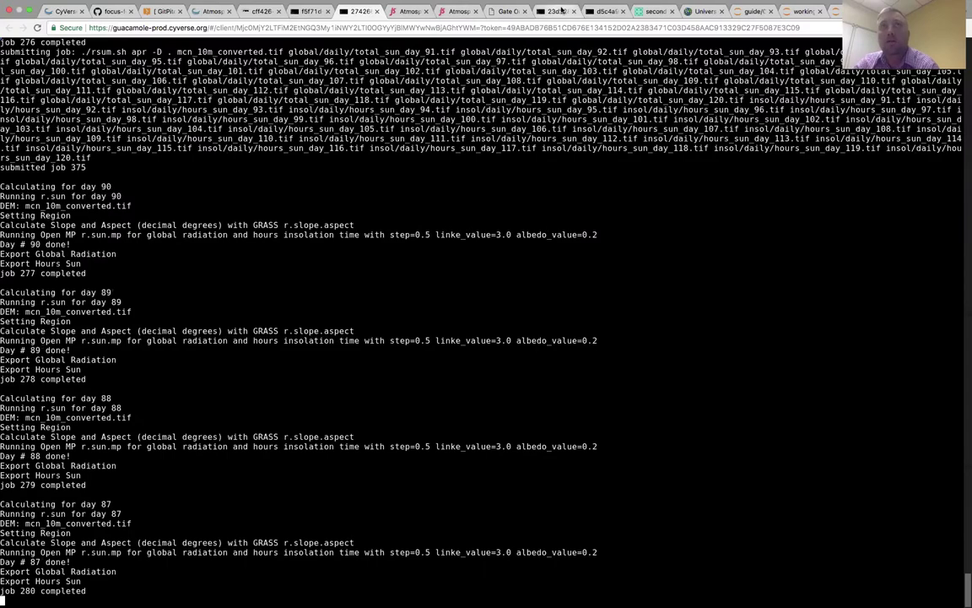
pyautogui.click(561, 9)
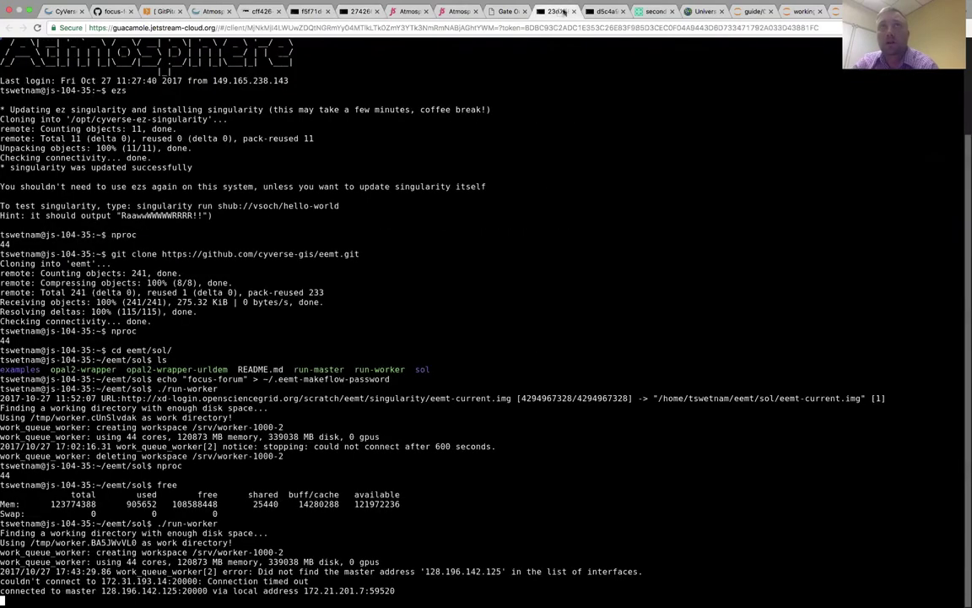
pyautogui.click(449, 13)
pyautogui.hotkey('ctrl', 'Tab')
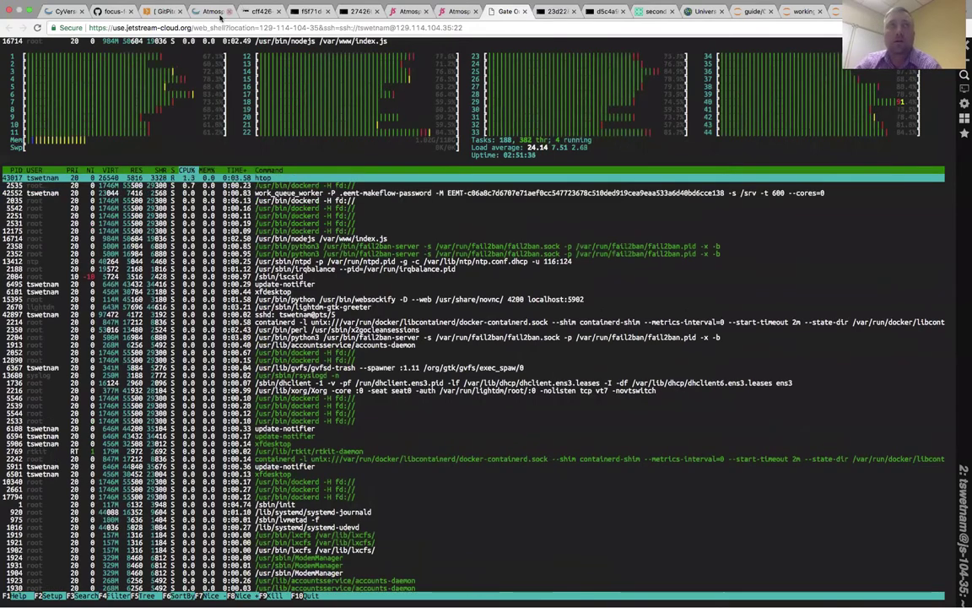
pyautogui.click(162, 11)
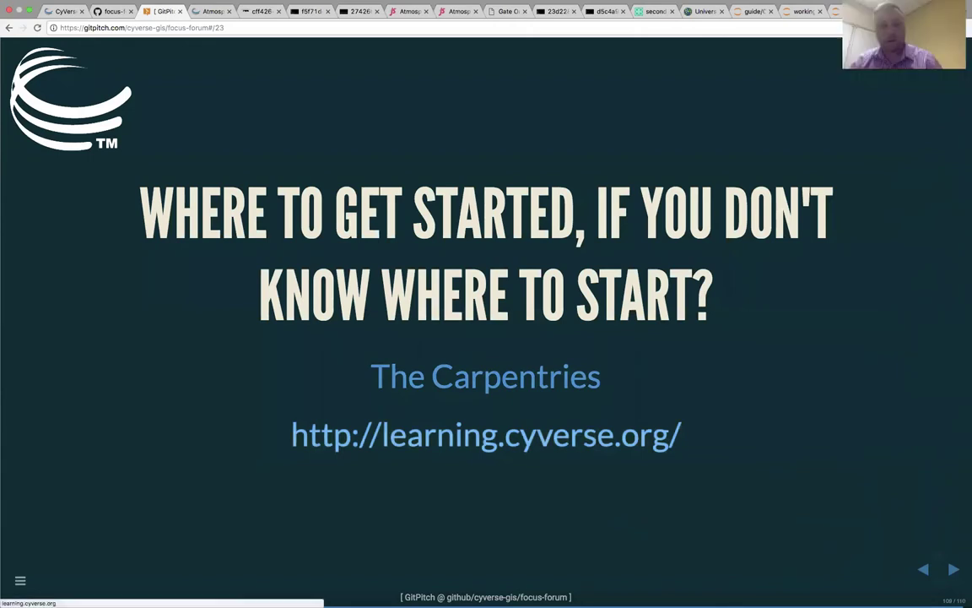
# - Play the GitPitch deck full screen and advance to the CyVerse NSF funding slide
pyautogui.press('f')
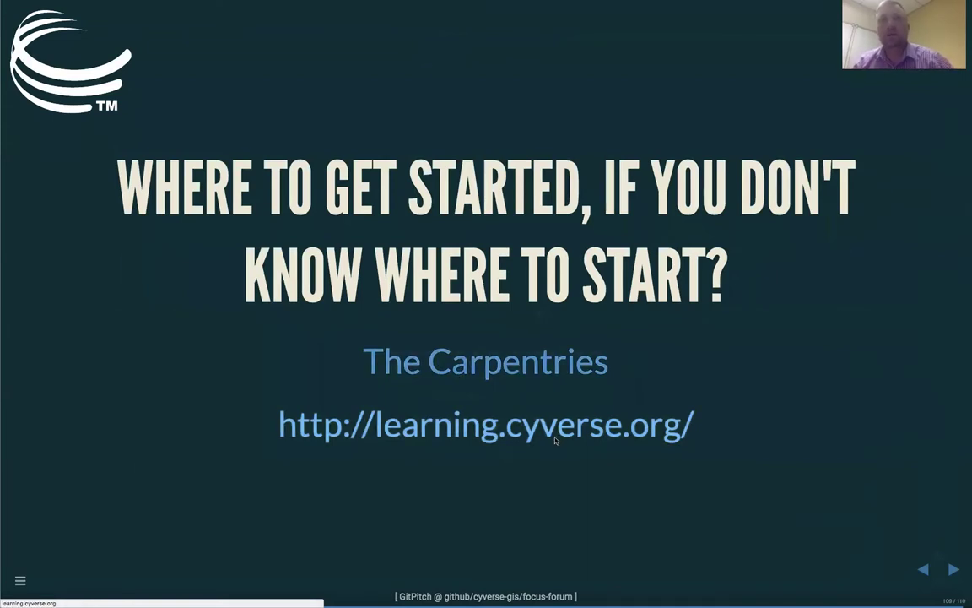
pyautogui.press('Right')
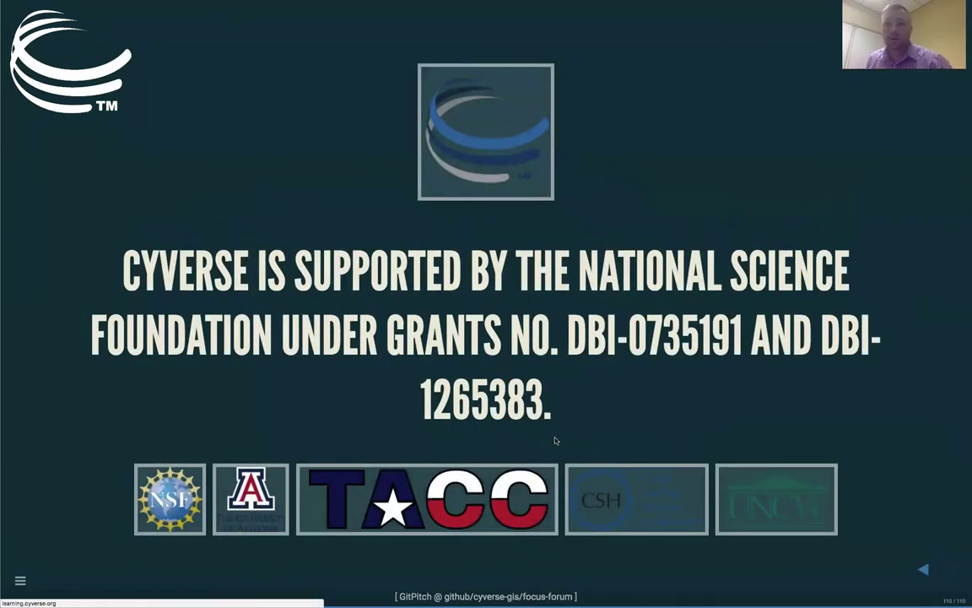